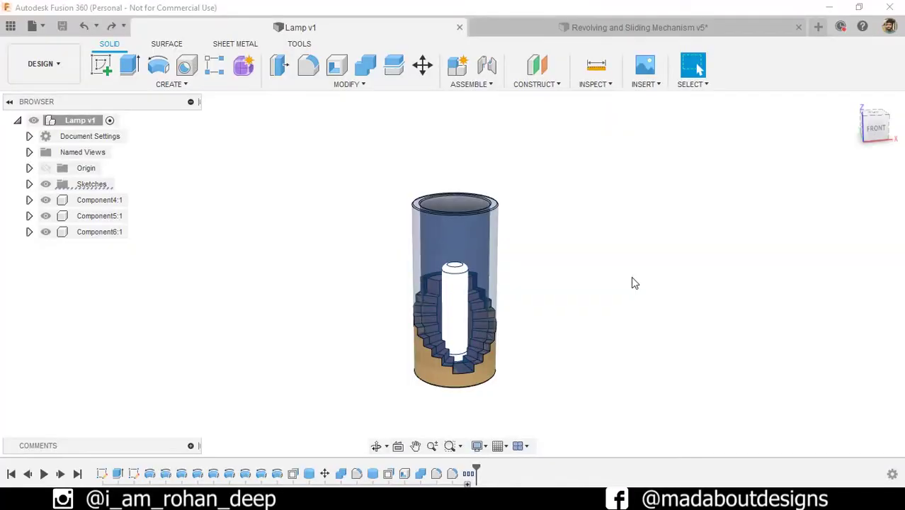
# Step: Orbit the Lamp assembly and drag the shade aside to inspect the stairs and Component6:1
pyautogui.moveTo(469, 256)
pyautogui.keyDown('shift'); pyautogui.mouseDown(button='middle')
pyautogui.moveTo(649, 292)
pyautogui.moveTo(798, 228)
pyautogui.mouseUp(button='middle'); pyautogui.keyUp('shift')
pyautogui.press('Escape')
pyautogui.moveTo(447, 219); pyautogui.dragTo(298, 220)
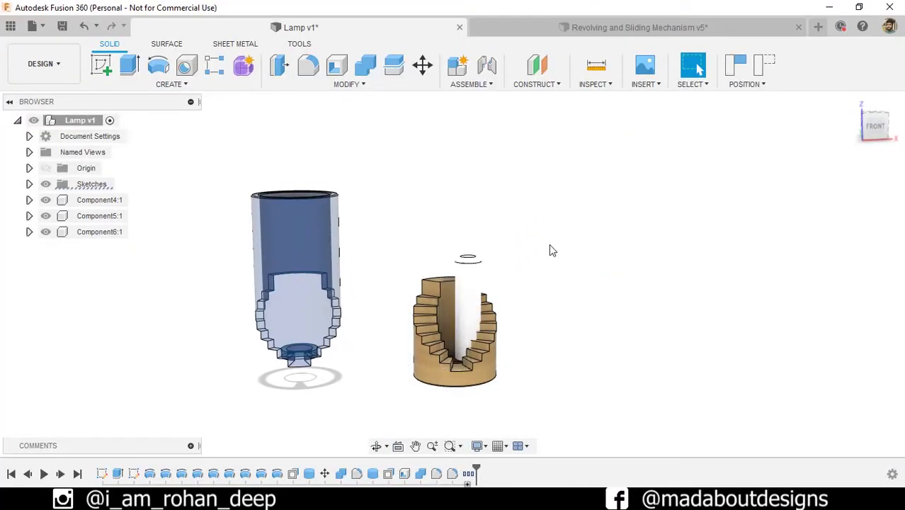
pyautogui.moveTo(552, 250)
pyautogui.keyDown('shift'); pyautogui.mouseDown(button='middle')
pyautogui.moveTo(509, 374)
pyautogui.moveTo(459, 363)
pyautogui.mouseUp(button='middle'); pyautogui.keyUp('shift')
pyautogui.click(92, 232)
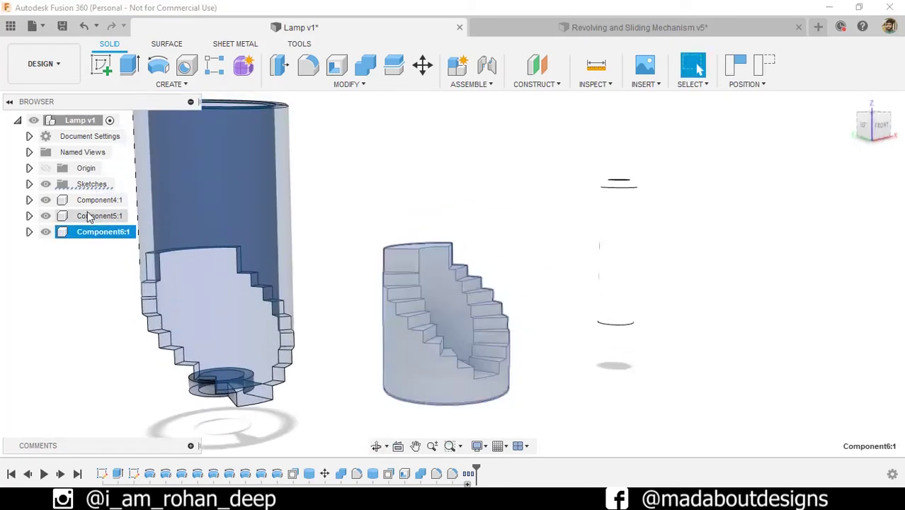
pyautogui.scroll(-3, 515, 162)
# Step: Undo the shade move and start a new empty design
pyautogui.hotkey('ctrl', 'z')
pyautogui.click(554, 259)
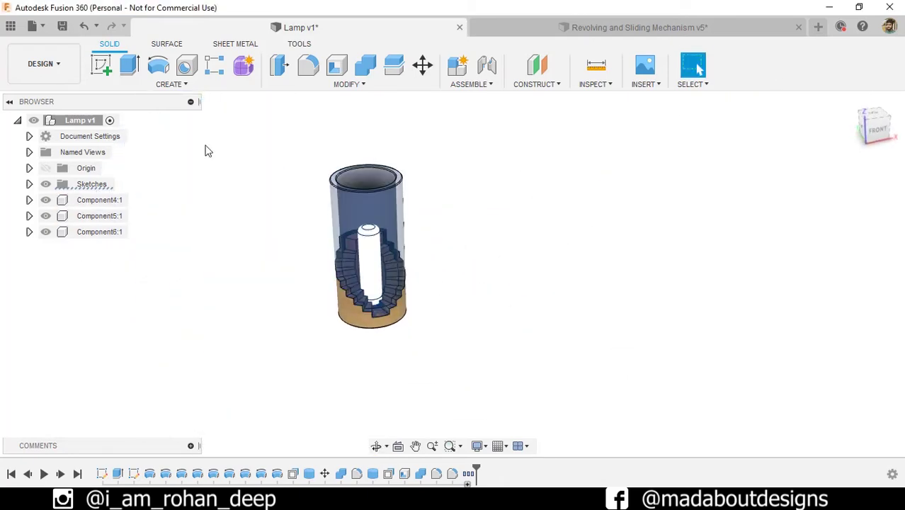
pyautogui.click(32, 26)
pyautogui.click(62, 46)
# Step: Confirm mm units and sketch an 80 mm circle at the origin on the XY plane
pyautogui.click(30, 137)
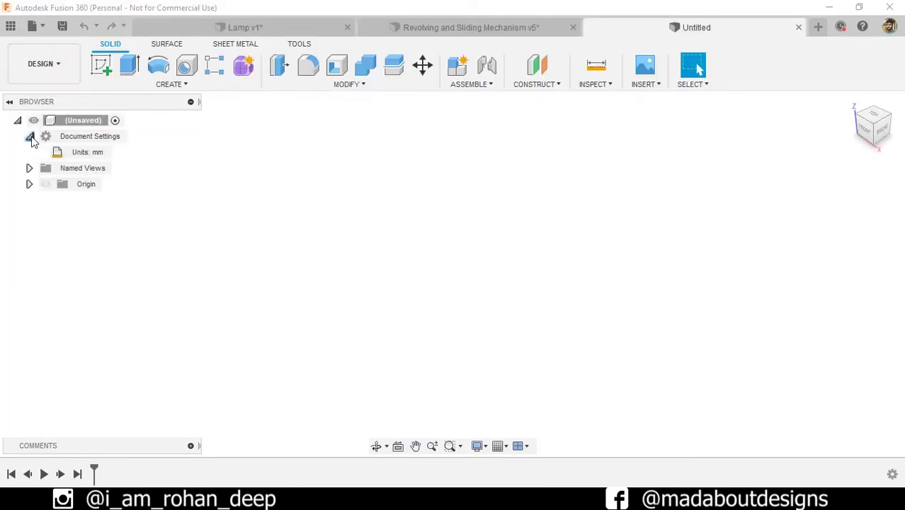
pyautogui.click(101, 64)
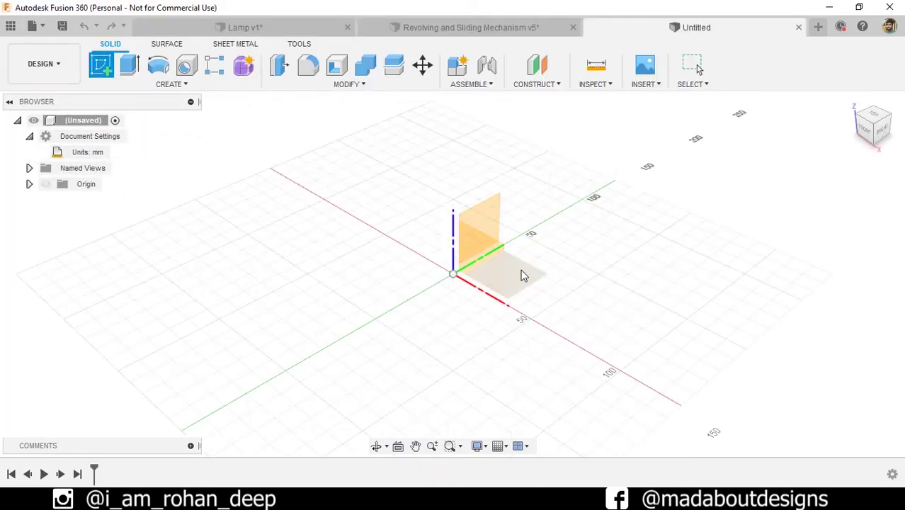
pyautogui.click(522, 275)
pyautogui.click(156, 65)
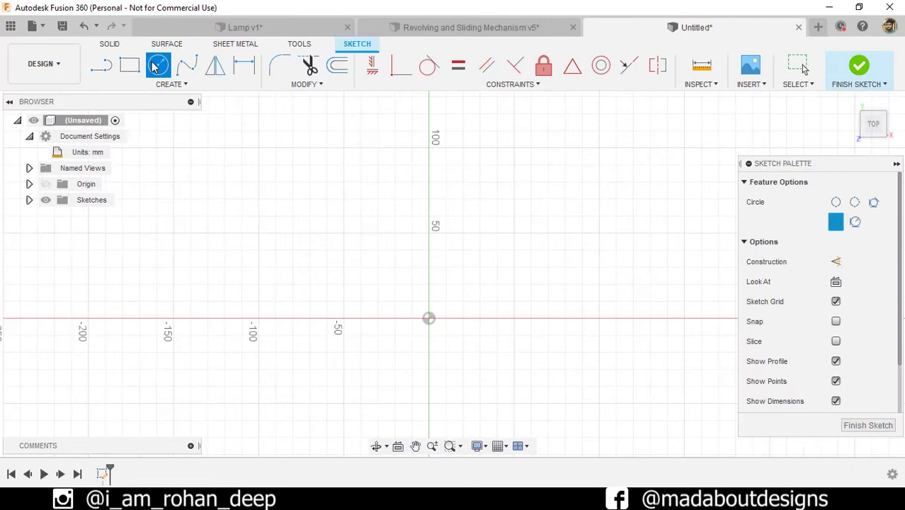
pyautogui.click(429, 318)
pyautogui.press('Return')
pyautogui.press('Escape')
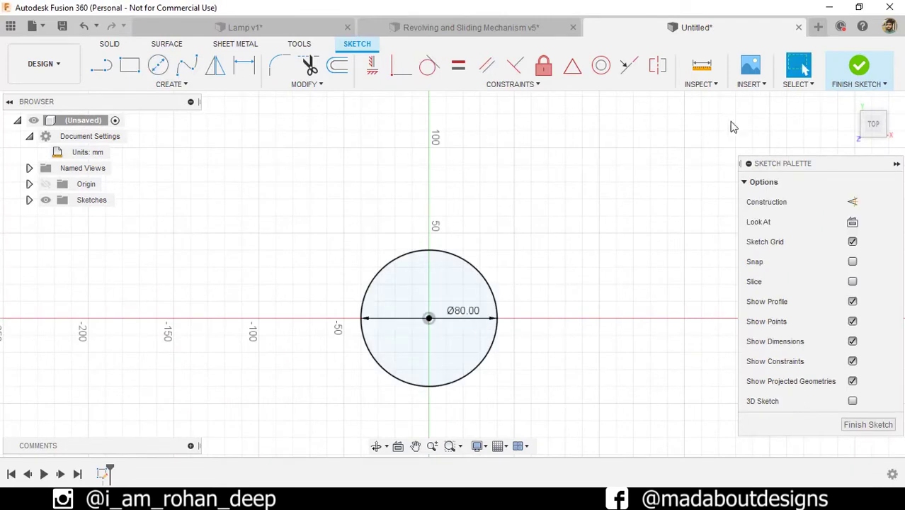
pyautogui.click(858, 65)
# Step: Extrude the circle 15 mm into the base disc
pyautogui.click(129, 65)
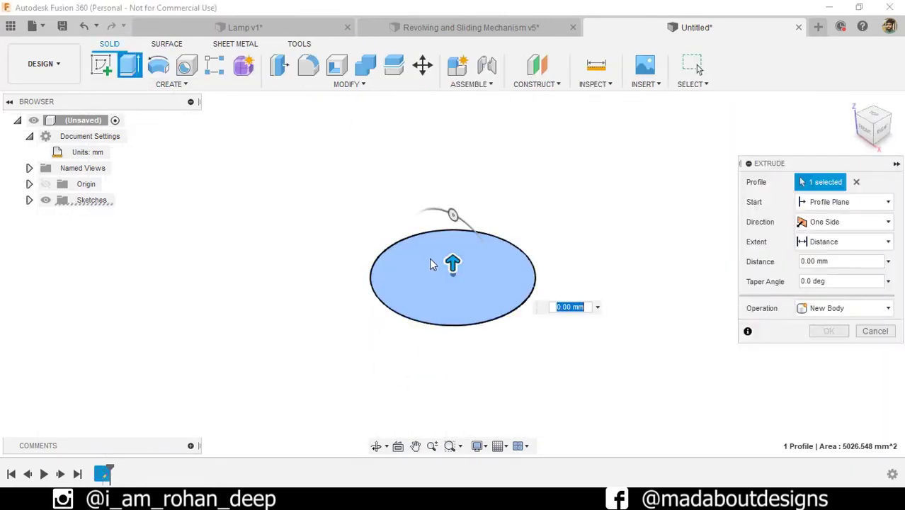
pyautogui.write('15')
pyautogui.press('Return')
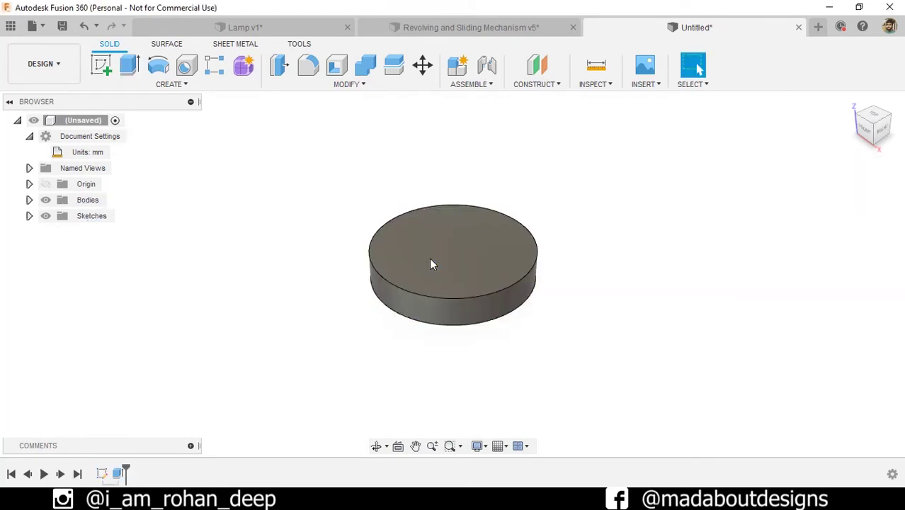
# Step: Start a sketch on a vertical origin plane and project the disc outline into it
pyautogui.click(106, 62)
pyautogui.click(414, 297)
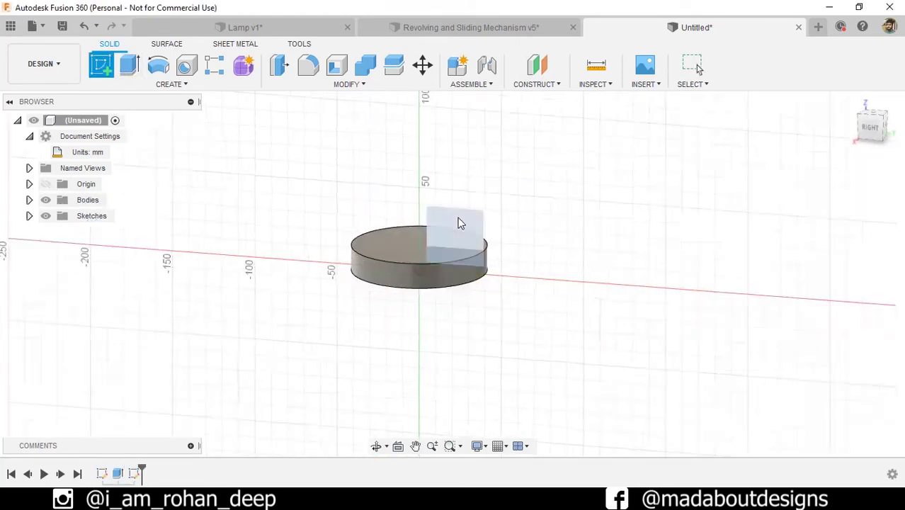
pyautogui.click(170, 85)
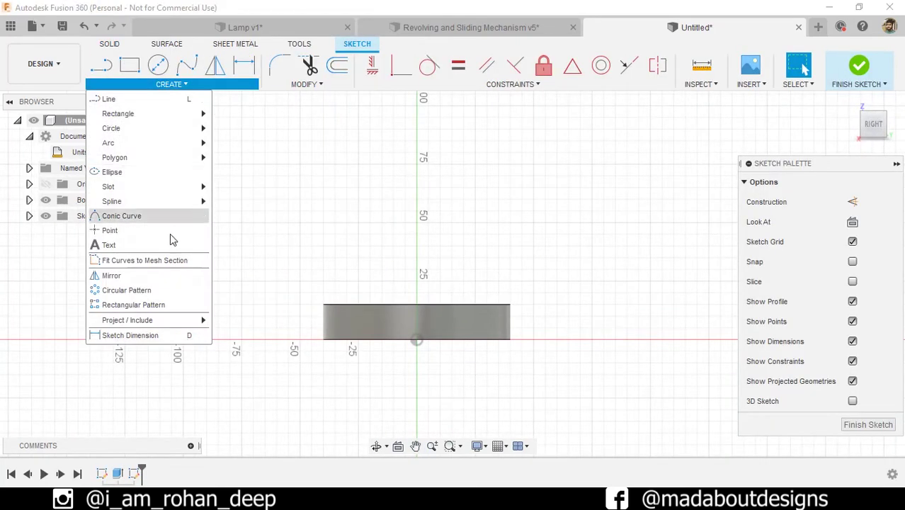
pyautogui.click(234, 320)
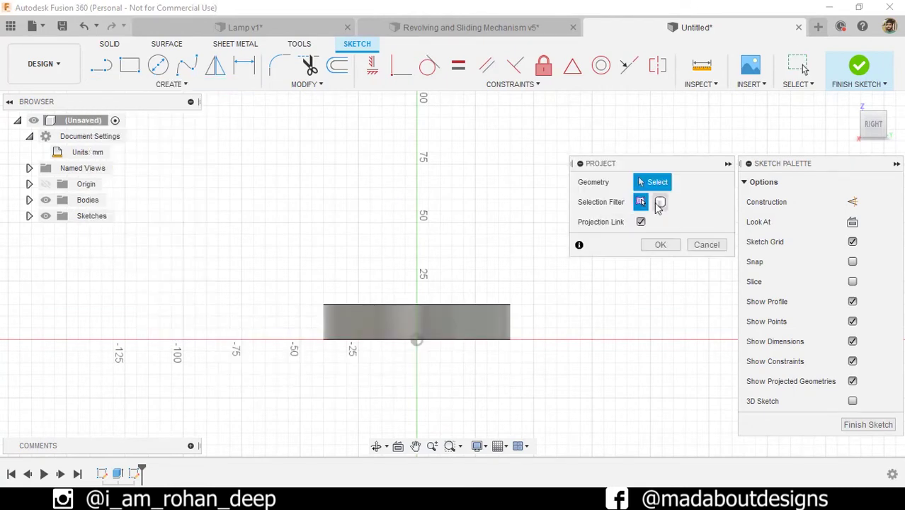
pyautogui.click(460, 320)
pyautogui.click(652, 248)
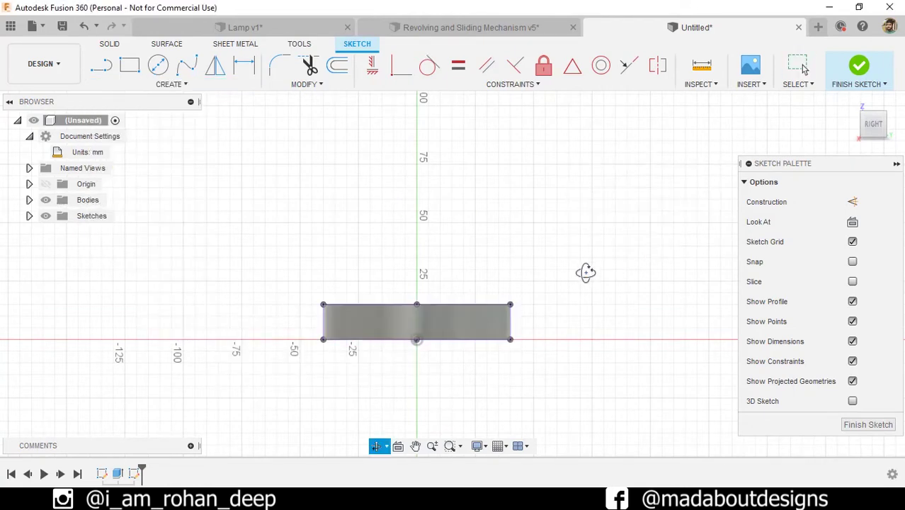
pyautogui.keyDown('shift'); pyautogui.moveTo(586, 272); pyautogui.dragTo(498, 328, button='middle'); pyautogui.keyUp('shift')
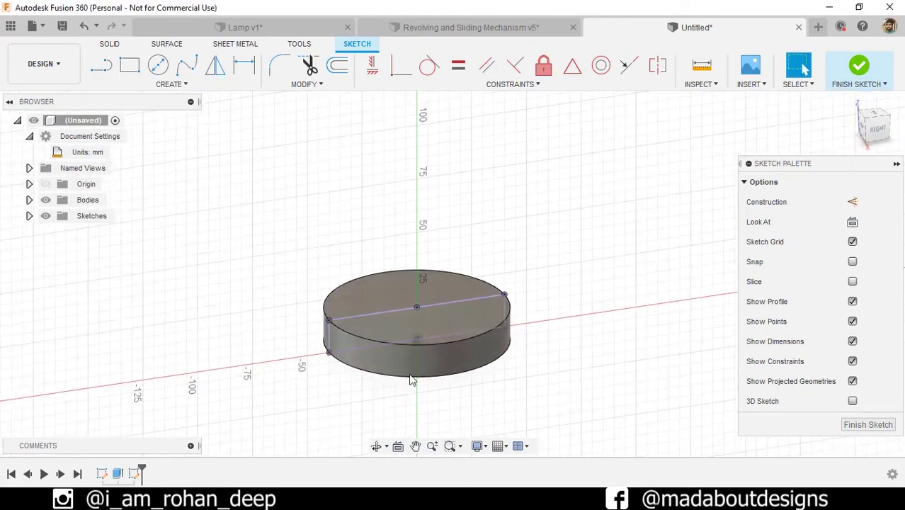
pyautogui.click(872, 133)
# Step: Draw a 22.50 × 7.50 mm rectangle sitting on the disc's top edge
pyautogui.click(131, 66)
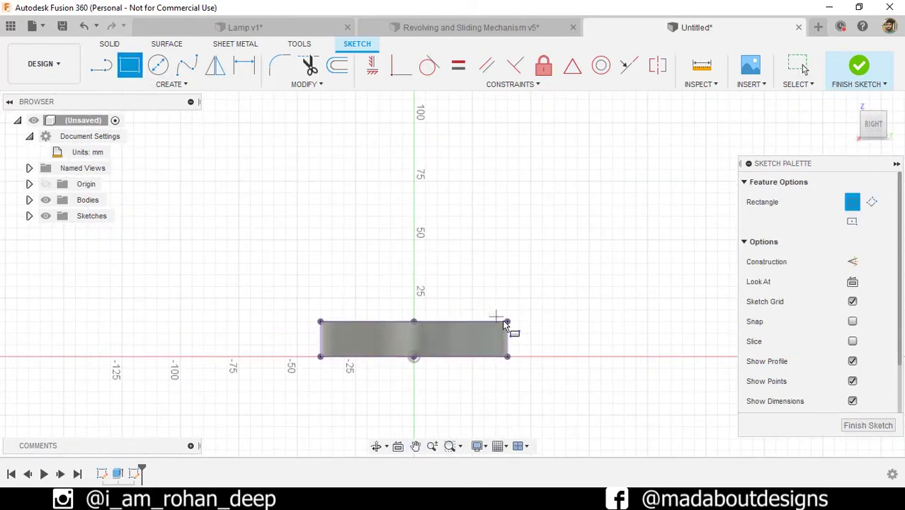
pyautogui.write('7.5')
pyautogui.press('Tab')
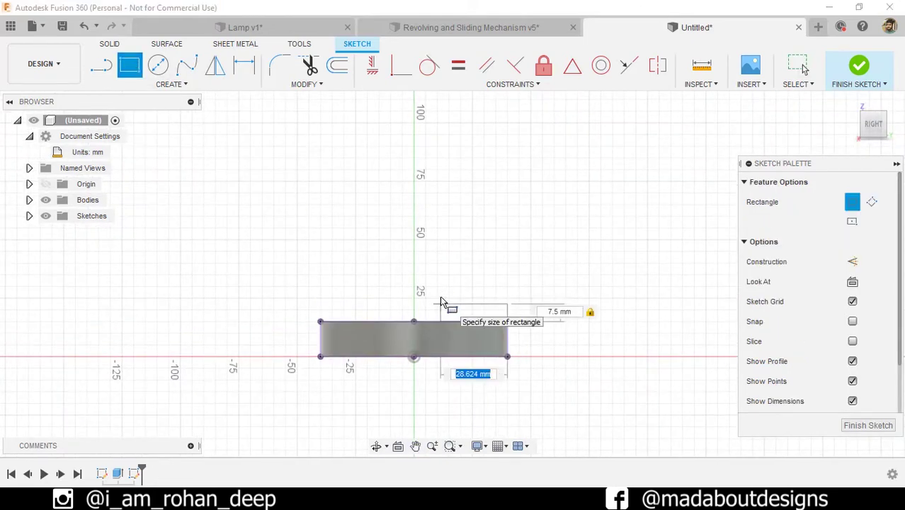
pyautogui.press('Return')
pyautogui.moveTo(510, 261); pyautogui.dragTo(494, 258, button='middle')
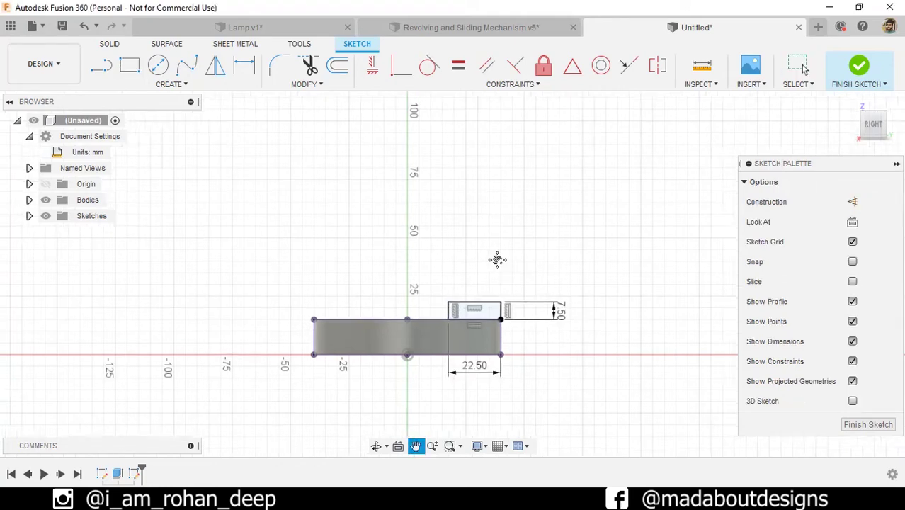
pyautogui.click(187, 84)
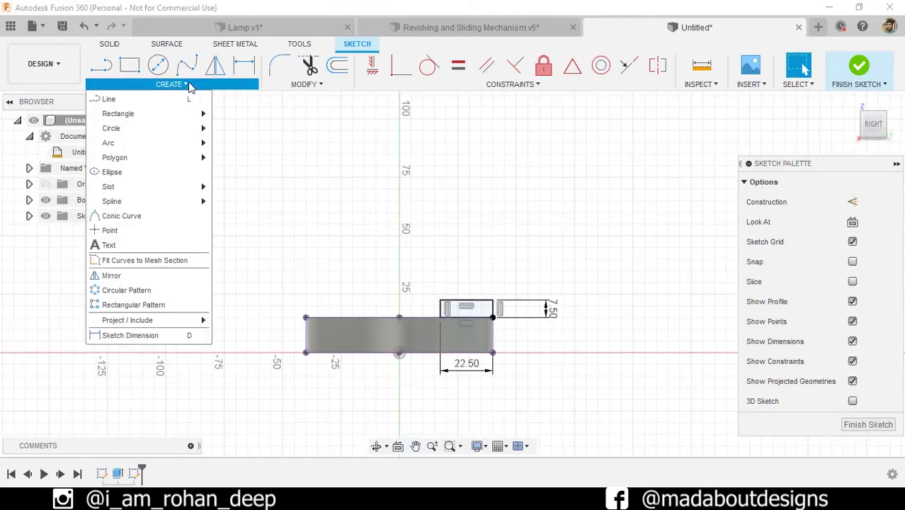
# Step: Start a rectangular pattern of the step rectangle, directed upward with Spacing distance
pyautogui.click(157, 304)
pyautogui.click(429, 308)
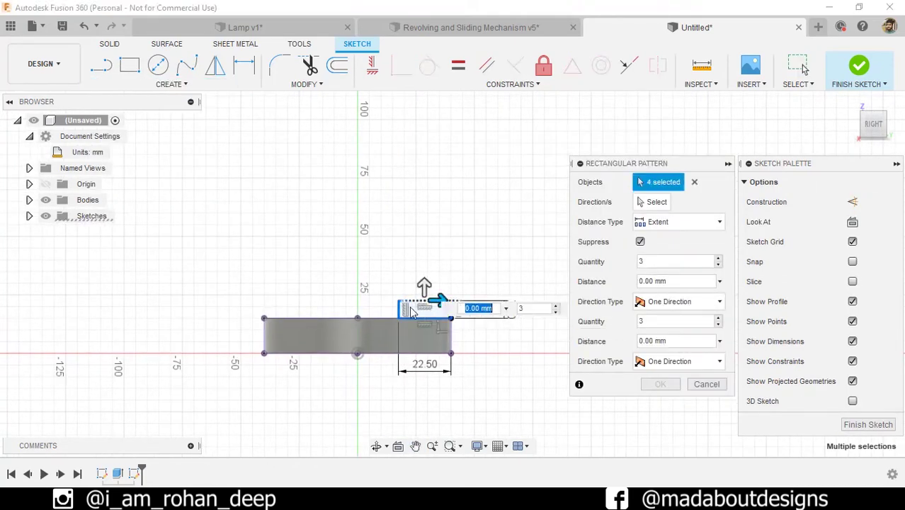
pyautogui.moveTo(420, 226); pyautogui.dragTo(372, 221, button='middle')
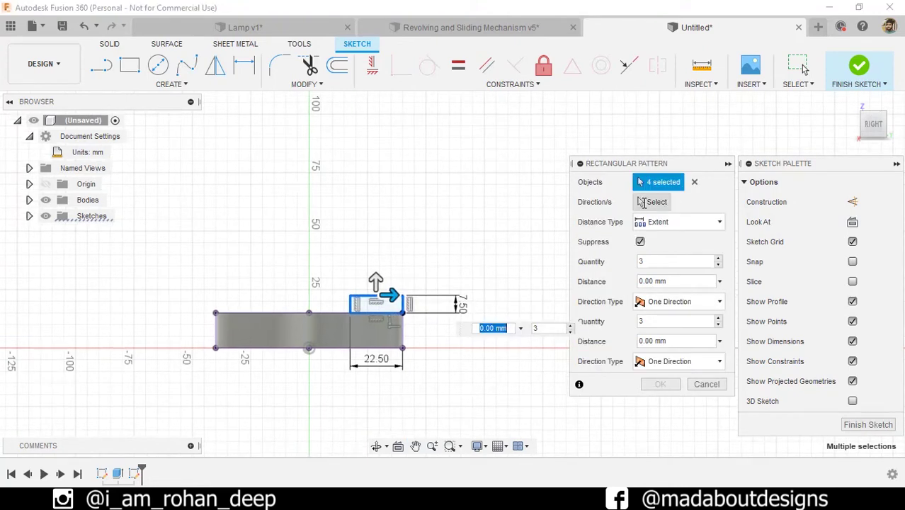
pyautogui.click(641, 202)
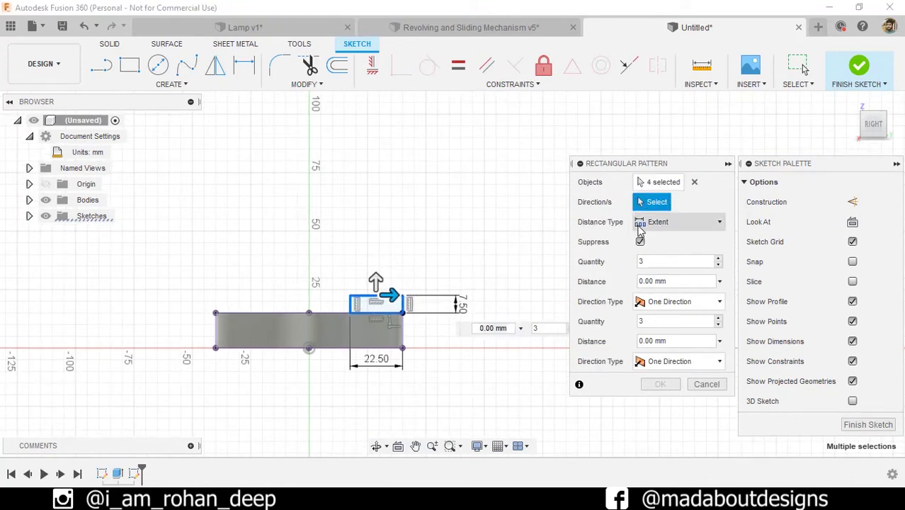
pyautogui.click(642, 223)
pyautogui.moveTo(376, 278); pyautogui.dragTo(376, 256)
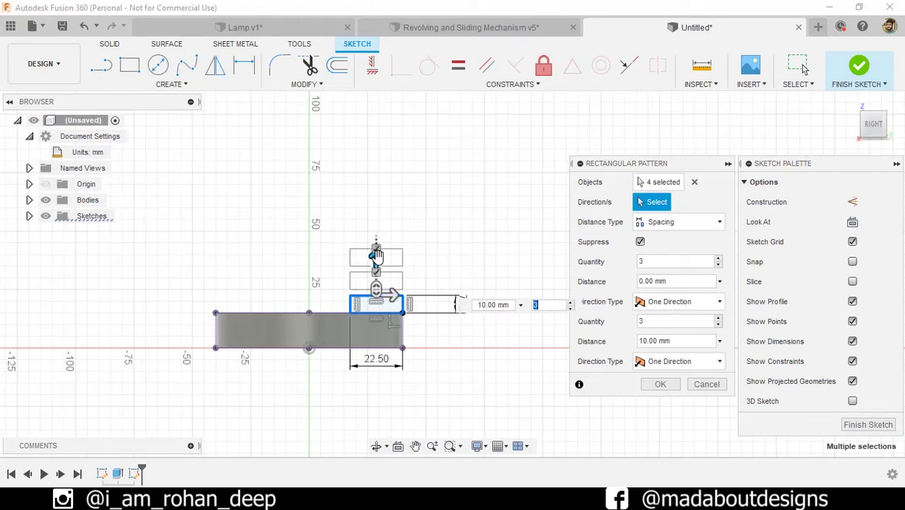
# Step: Set 9 copies upward and 1 sideways, apply the pattern, and finish the sketch
pyautogui.write('9')
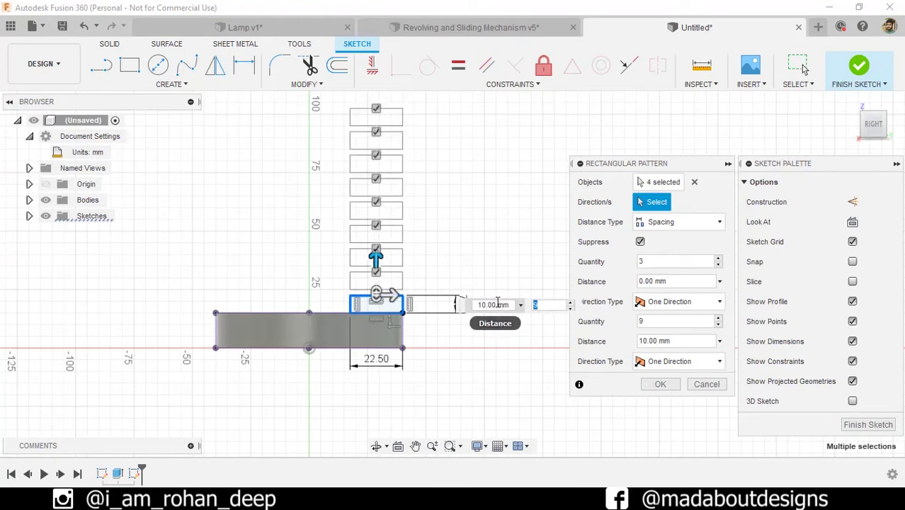
pyautogui.scroll(2, 409, 309)
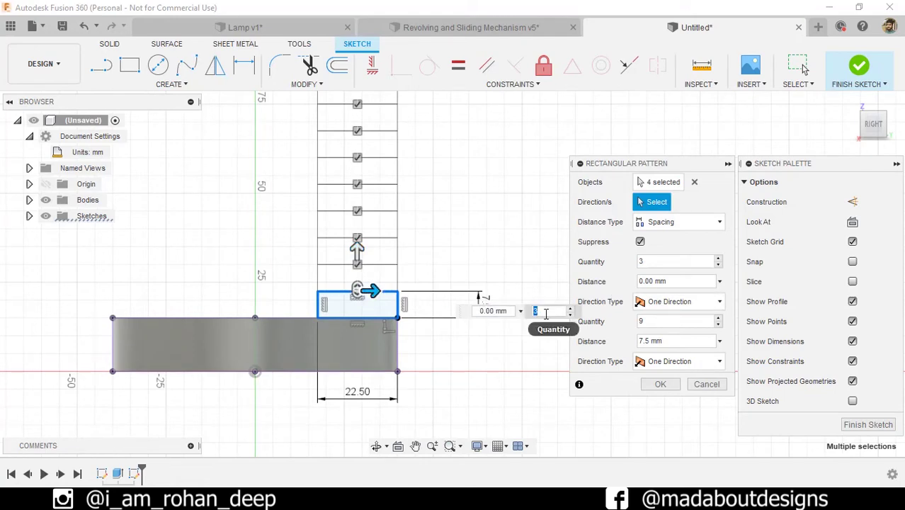
pyautogui.write('1')
pyautogui.press('Tab')
pyautogui.scroll(-1, 574, 290)
pyautogui.scroll(-2, 573, 290)
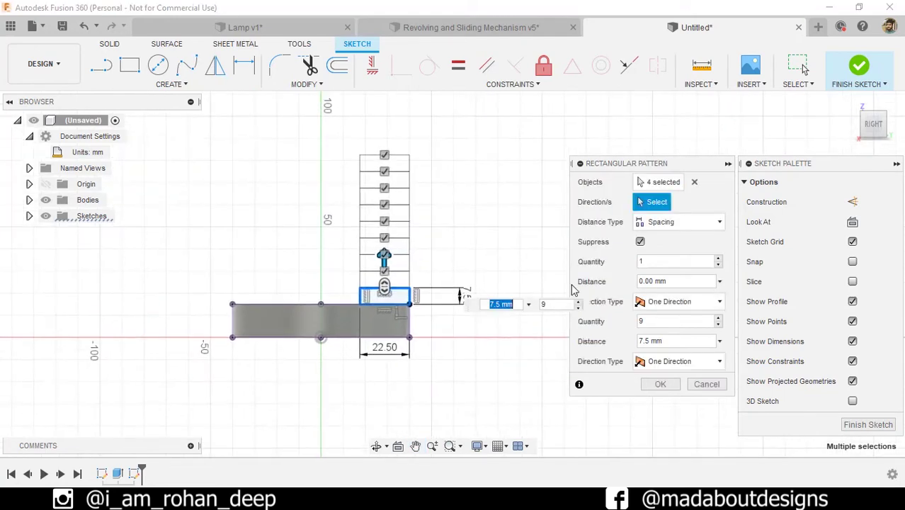
pyautogui.click(660, 384)
pyautogui.moveTo(551, 317)
pyautogui.keyDown('shift'); pyautogui.mouseDown(button='middle')
pyautogui.moveTo(464, 294)
pyautogui.moveTo(477, 291)
pyautogui.mouseUp(button='middle'); pyautogui.keyUp('shift')
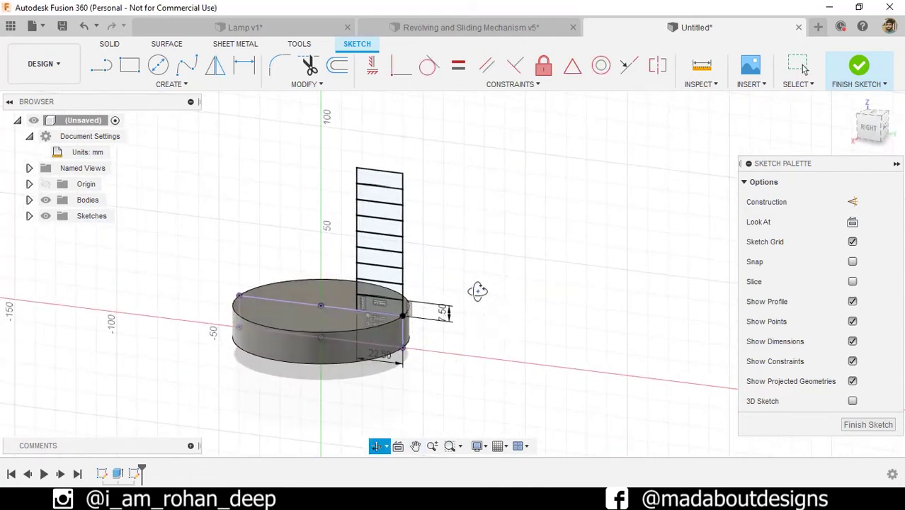
pyautogui.click(860, 66)
# Step: Revolve the bottom step rectangle around the vertical centre line
pyautogui.click(183, 88)
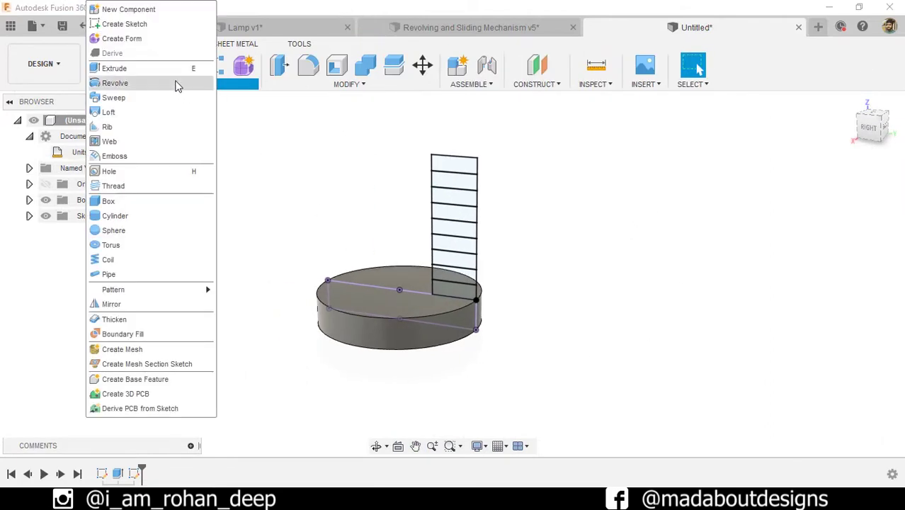
pyautogui.click(112, 81)
pyautogui.scroll(3, 524, 310)
pyautogui.click(410, 280)
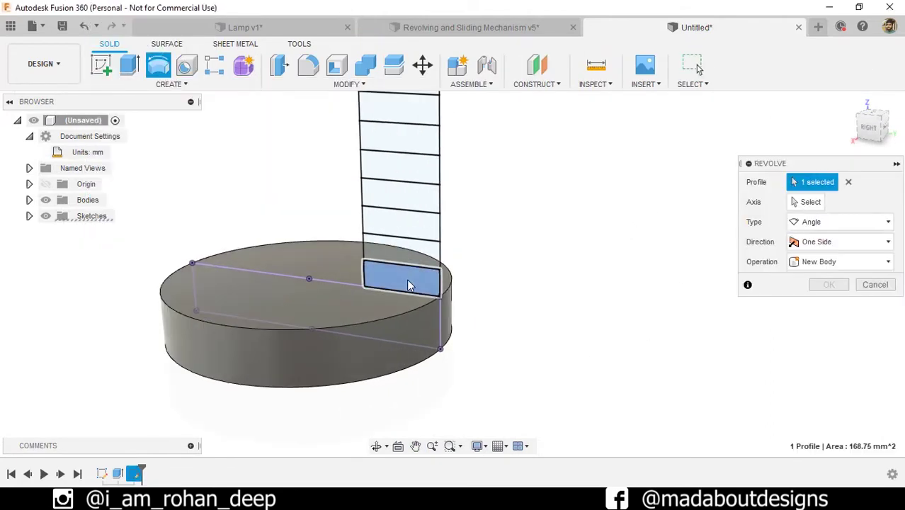
pyautogui.click(804, 207)
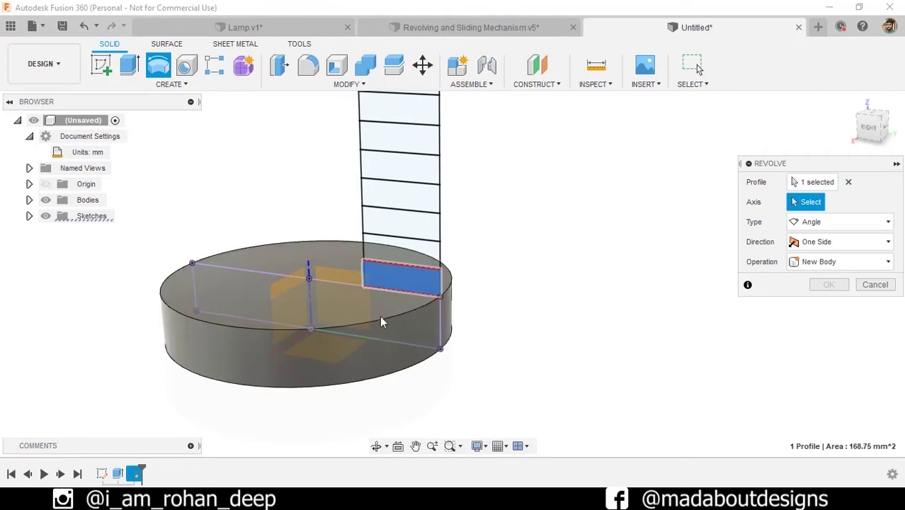
pyautogui.click(344, 350)
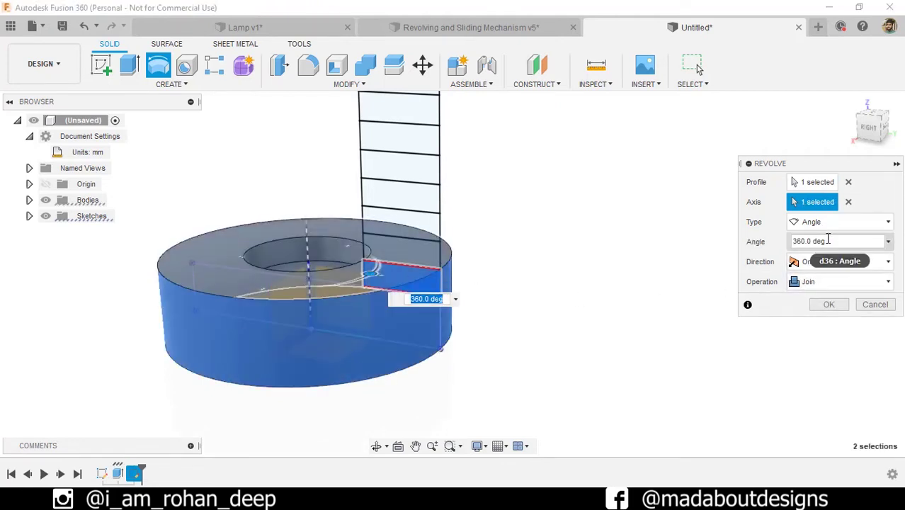
# Step: Set the revolve to 165° Symmetric, apply it, and expand the sketches list
pyautogui.write('16')
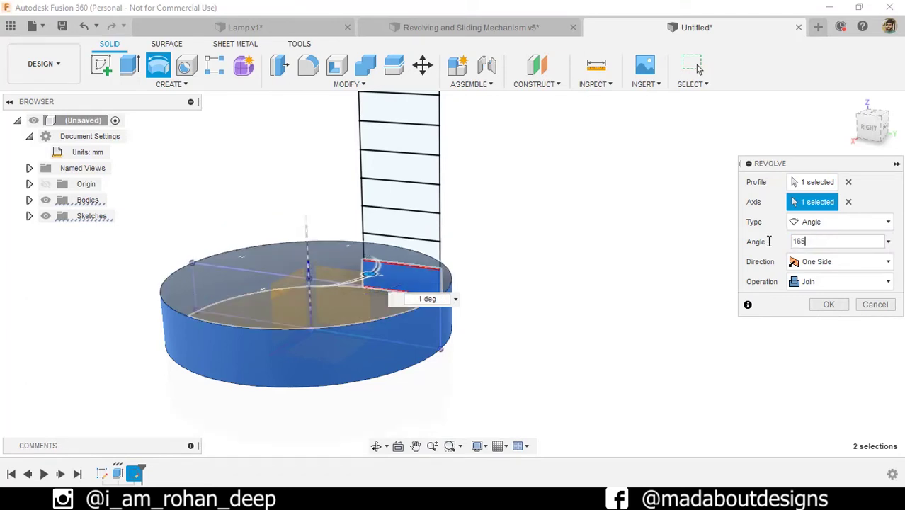
pyautogui.write('5')
pyautogui.click(851, 104)
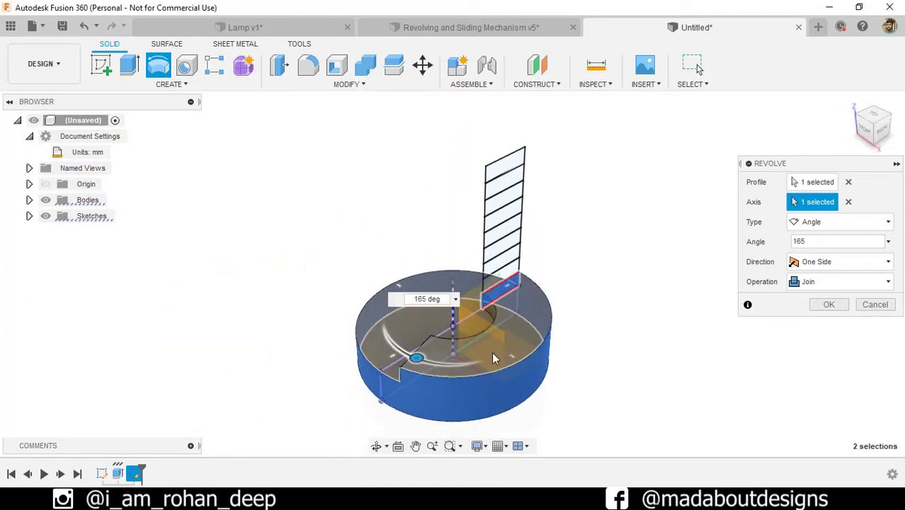
pyautogui.click(809, 262)
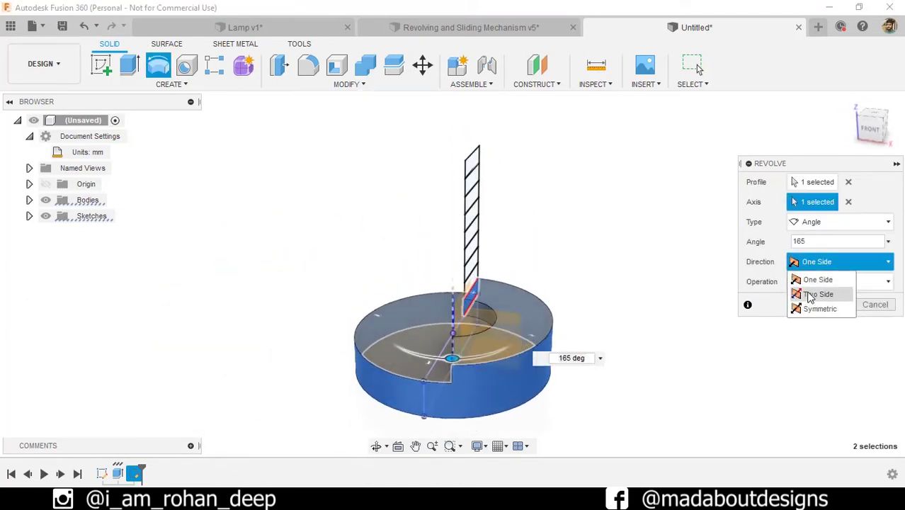
pyautogui.click(814, 306)
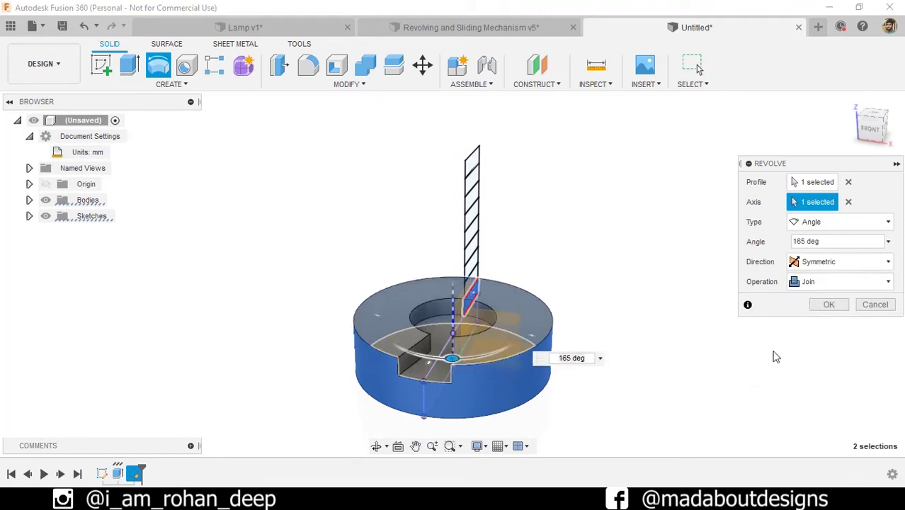
pyautogui.click(829, 305)
pyautogui.keyDown('shift'); pyautogui.moveTo(785, 329); pyautogui.dragTo(720, 323, button='middle'); pyautogui.keyUp('shift')
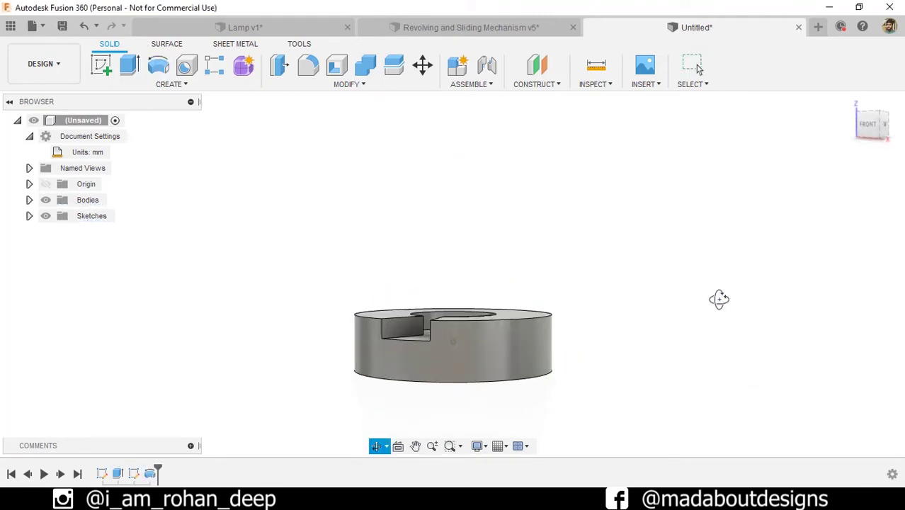
pyautogui.click(29, 215)
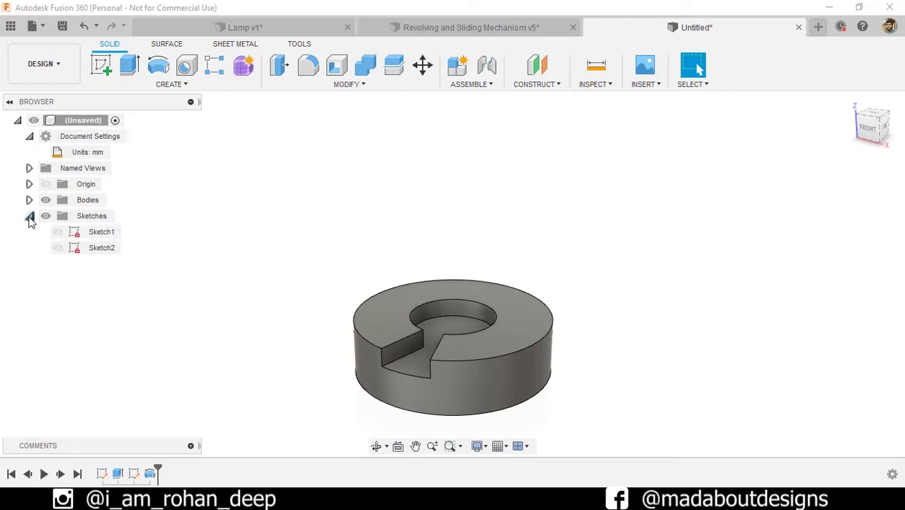
# Step: Show Sketch2 and revolve the second step profile symmetrically around the centre line
pyautogui.click(57, 247)
pyautogui.rightClick(242, 327)
pyautogui.click(242, 281)
pyautogui.keyDown('shift'); pyautogui.moveTo(248, 305); pyautogui.dragTo(277, 324, button='middle'); pyautogui.keyUp('shift')
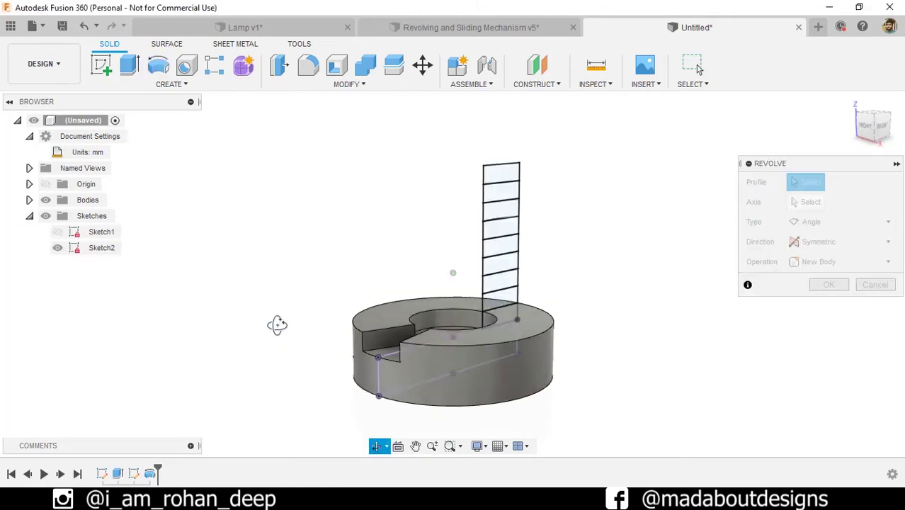
pyautogui.click(501, 301)
pyautogui.click(810, 202)
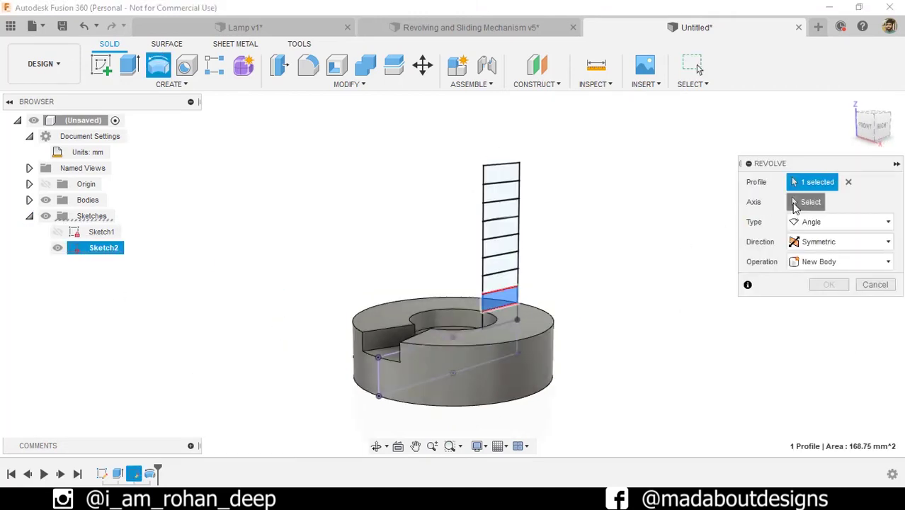
pyautogui.click(545, 342)
pyautogui.write('150')
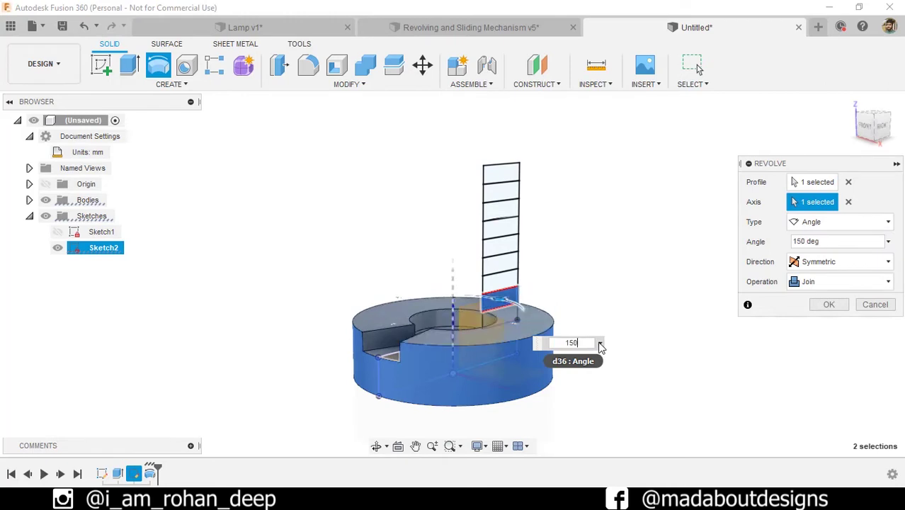
pyautogui.click(842, 262)
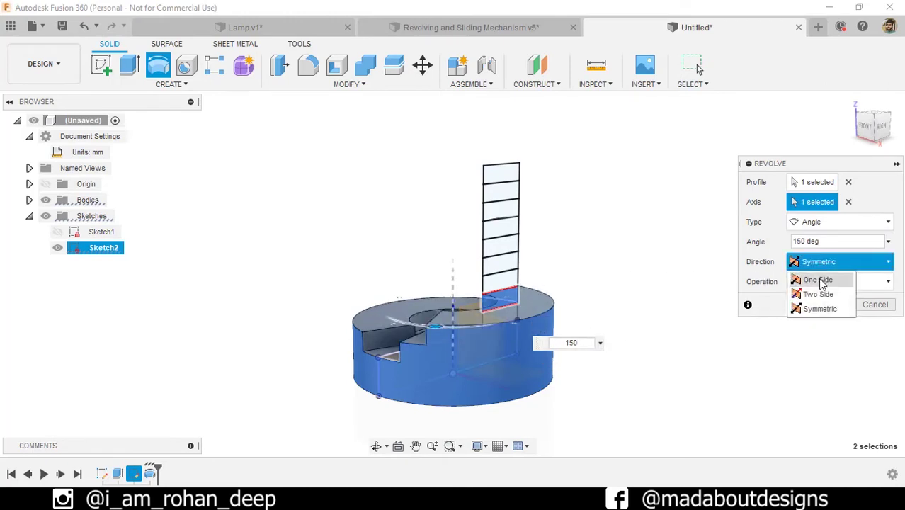
pyautogui.click(818, 277)
pyautogui.click(818, 265)
pyautogui.click(823, 308)
pyautogui.moveTo(628, 286)
pyautogui.keyDown('shift'); pyautogui.mouseDown(button='middle')
pyautogui.moveTo(673, 246)
pyautogui.moveTo(657, 316)
pyautogui.mouseUp(button='middle'); pyautogui.keyUp('shift')
pyautogui.click(836, 303)
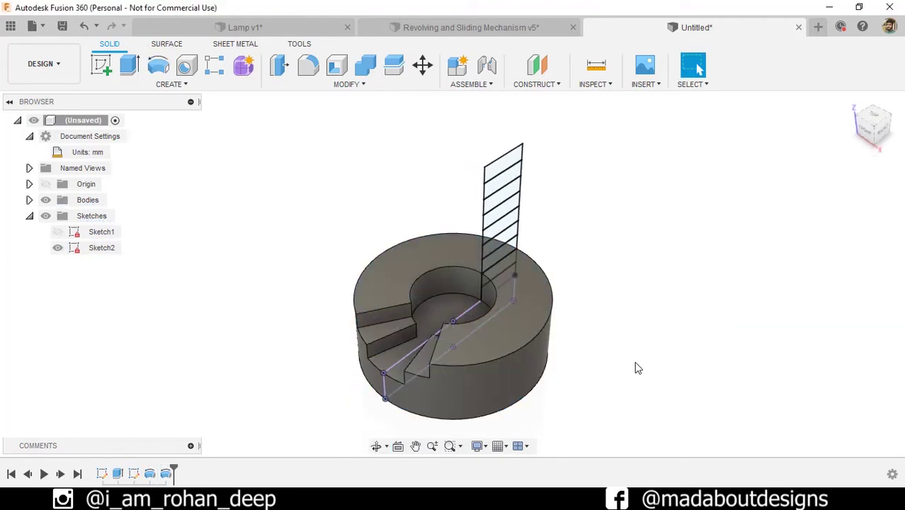
# Step: Repeat the revolve on the third step profile, angle-based and symmetric about the centre axis
pyautogui.keyDown('shift'); pyautogui.moveTo(637, 366); pyautogui.dragTo(674, 305, button='middle'); pyautogui.keyUp('shift')
pyautogui.rightClick(674, 305)
pyautogui.click(680, 262)
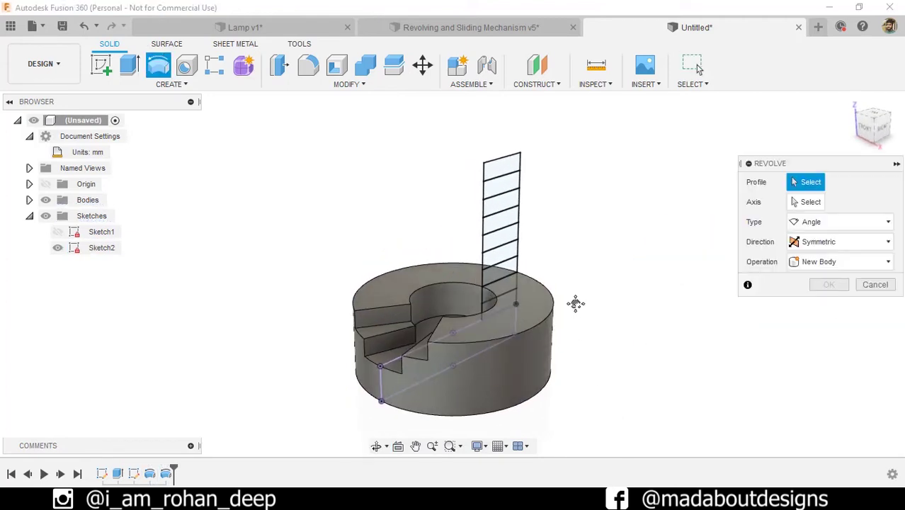
pyautogui.moveTo(575, 304); pyautogui.dragTo(578, 271, button='middle')
pyautogui.click(798, 203)
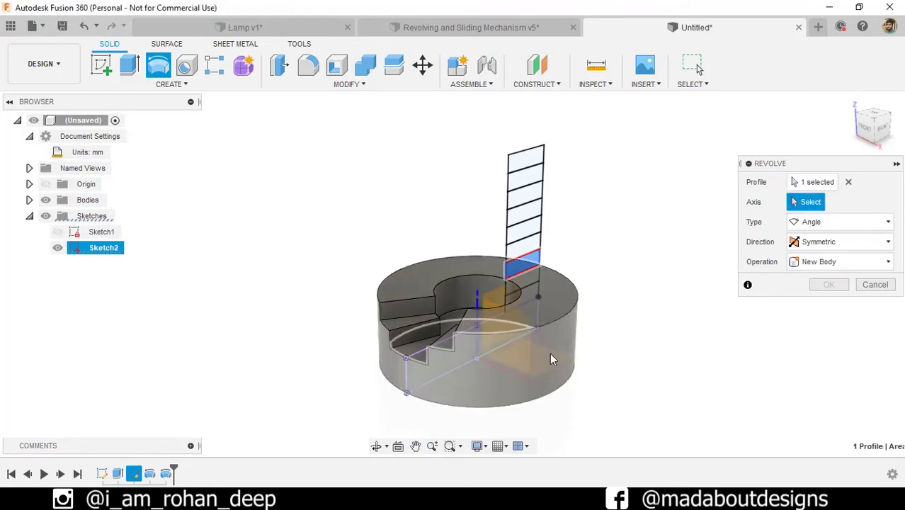
pyautogui.click(549, 352)
pyautogui.click(804, 221)
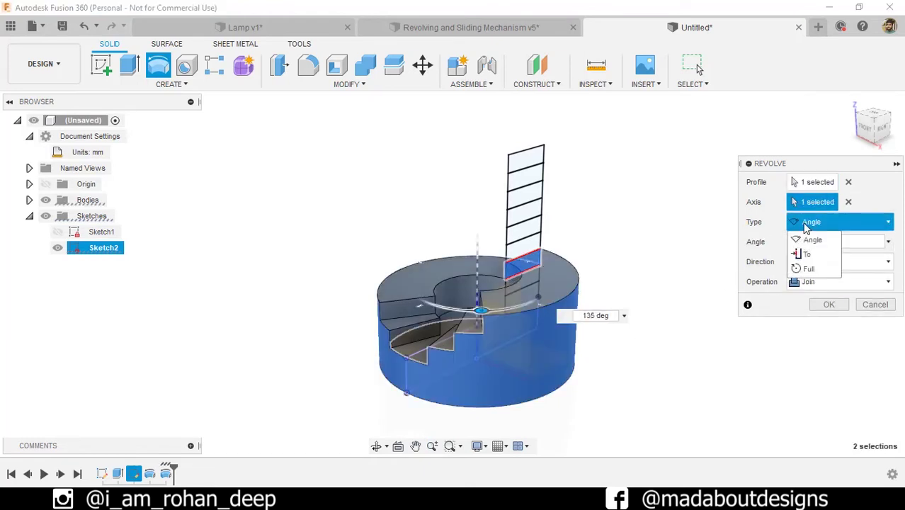
pyautogui.click(808, 237)
pyautogui.click(839, 261)
pyautogui.click(819, 308)
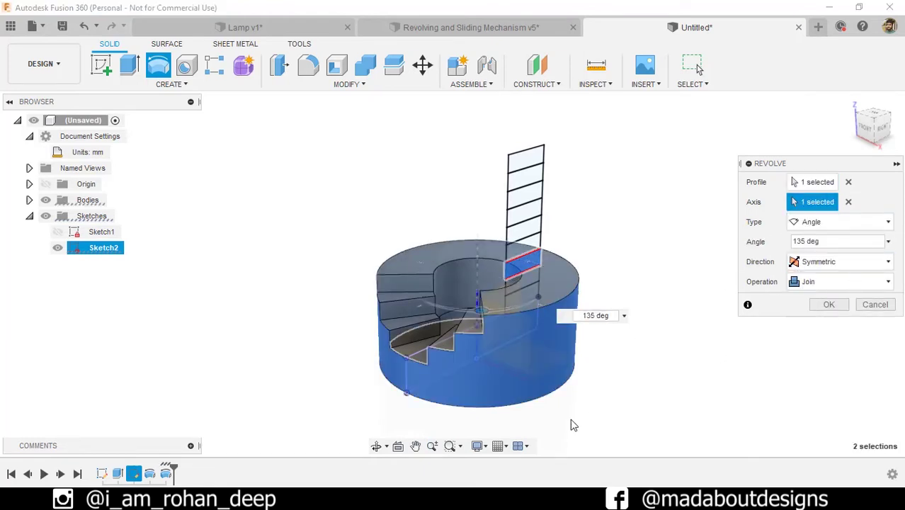
pyautogui.keyDown('shift'); pyautogui.moveTo(572, 422); pyautogui.dragTo(662, 424, button='middle'); pyautogui.keyUp('shift')
pyautogui.click(829, 304)
# Step: Revolve the fourth step profile symmetrically around the centre line at 180°
pyautogui.rightClick(832, 284)
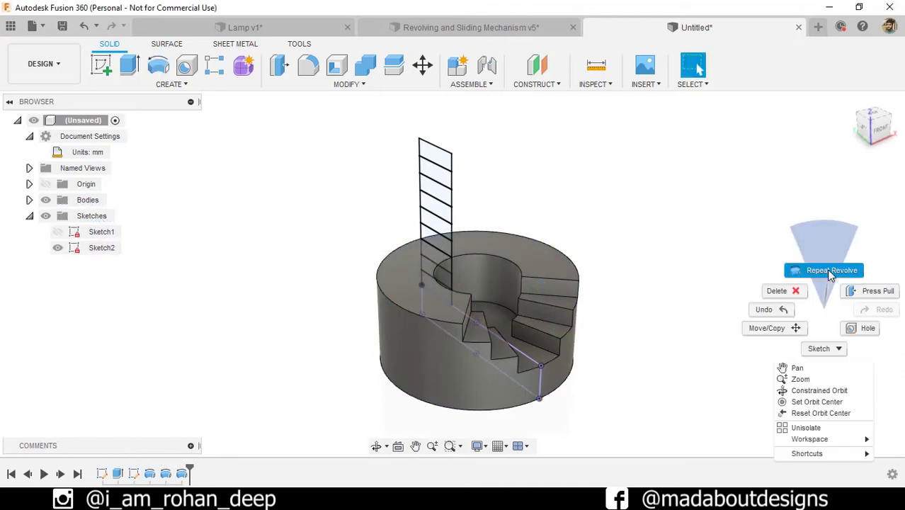
pyautogui.click(822, 268)
pyautogui.keyDown('shift'); pyautogui.moveTo(451, 285); pyautogui.dragTo(393, 258, button='middle'); pyautogui.keyUp('shift')
pyautogui.click(393, 259)
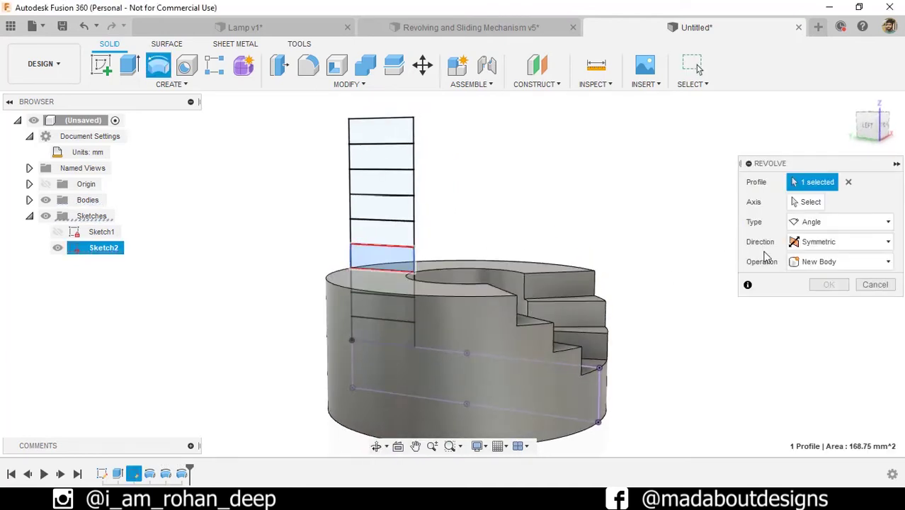
pyautogui.click(821, 241)
pyautogui.click(821, 283)
pyautogui.click(808, 202)
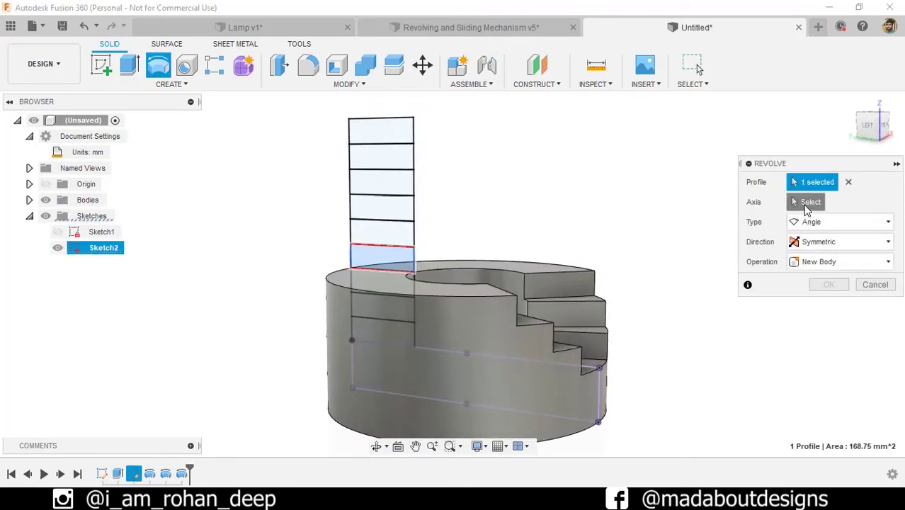
pyautogui.click(483, 407)
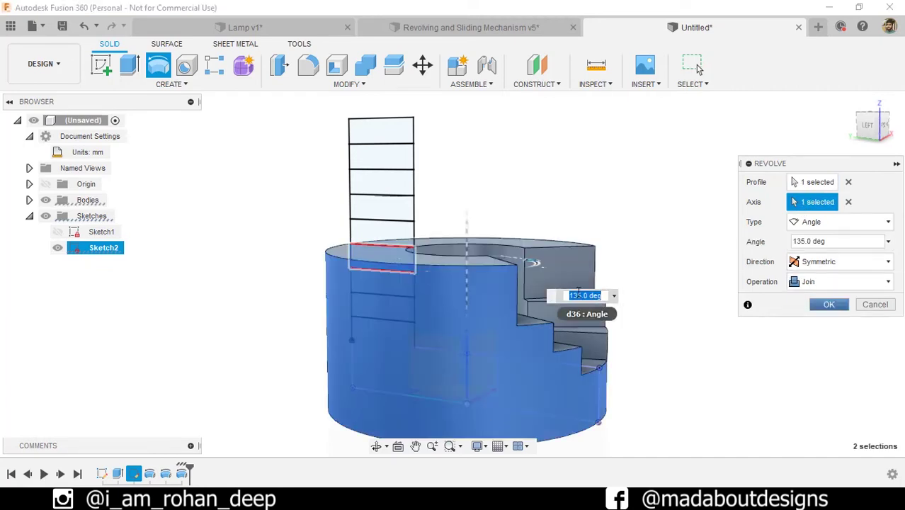
pyautogui.write('180')
pyautogui.press('Return')
# Step: Revolve the fifth step profile 105° symmetrically around the centre line
pyautogui.rightClick(728, 239)
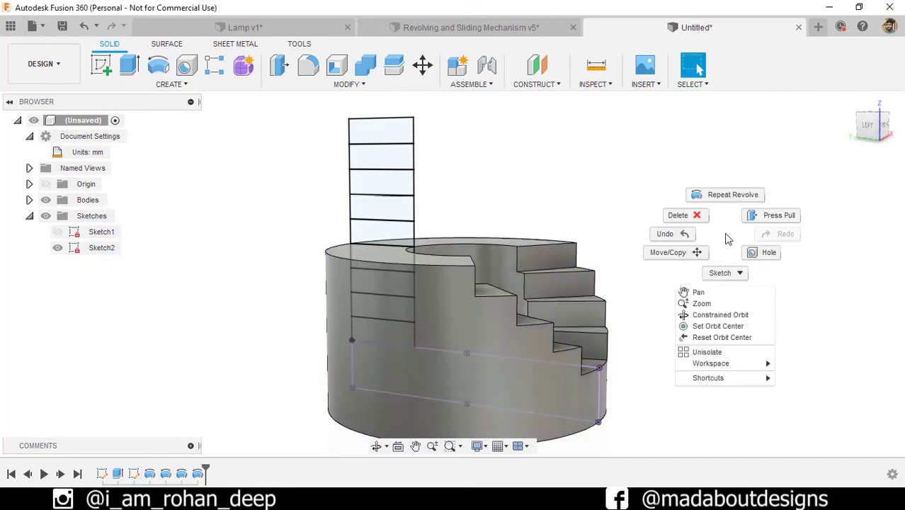
pyautogui.click(723, 194)
pyautogui.click(380, 236)
pyautogui.click(810, 202)
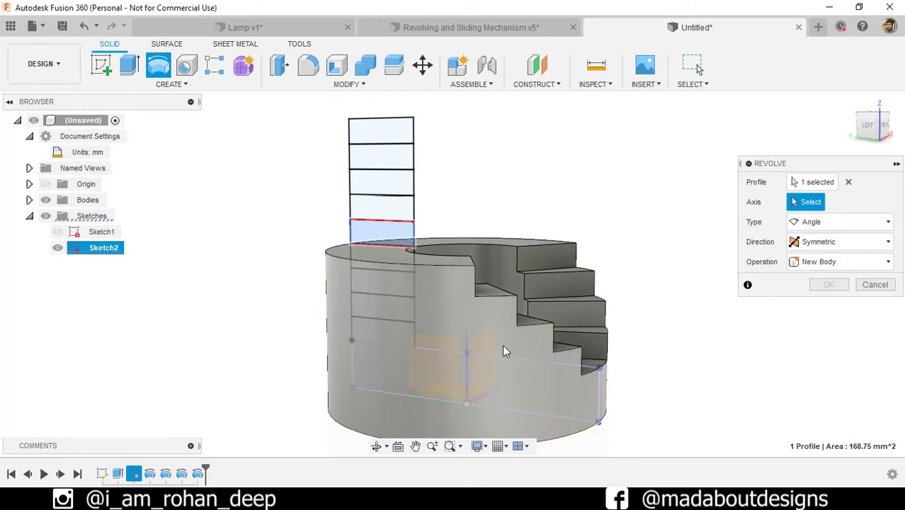
pyautogui.click(502, 344)
pyautogui.press('BackSpace')
pyautogui.press('BackSpace')
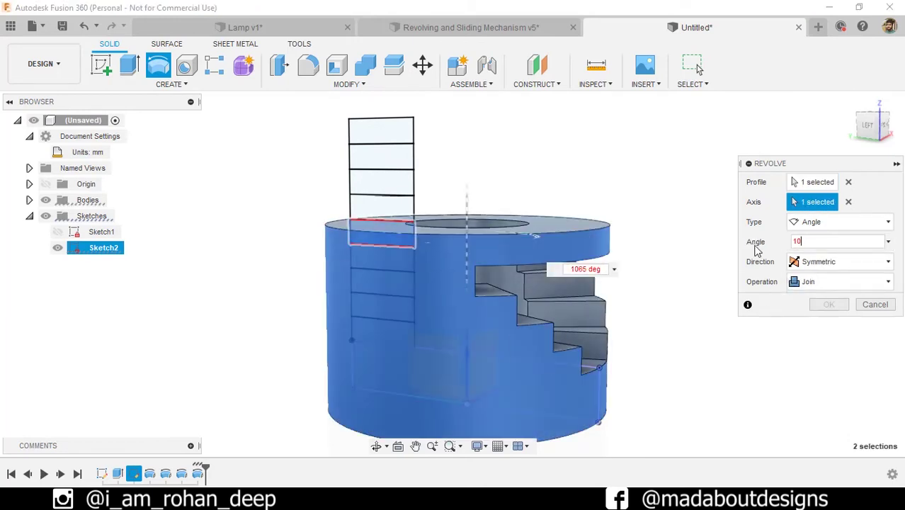
pyautogui.write('120')
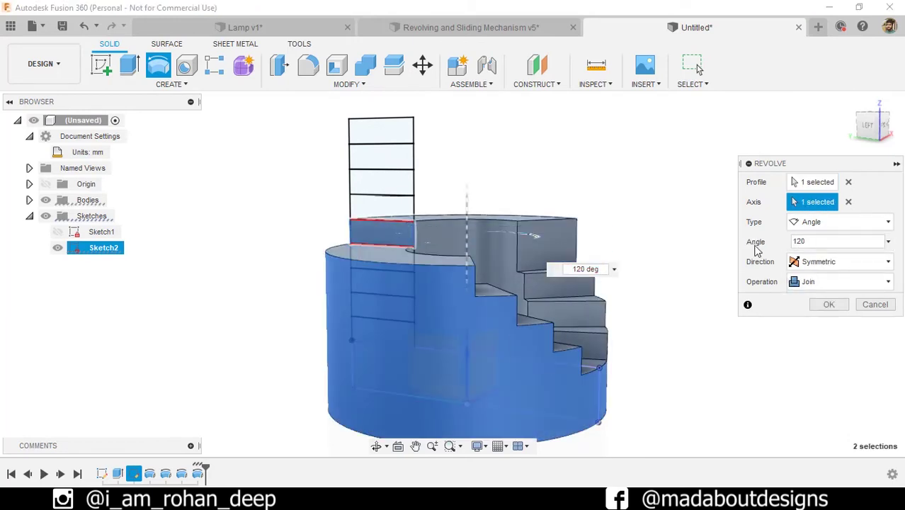
pyautogui.write('5')
pyautogui.click(849, 261)
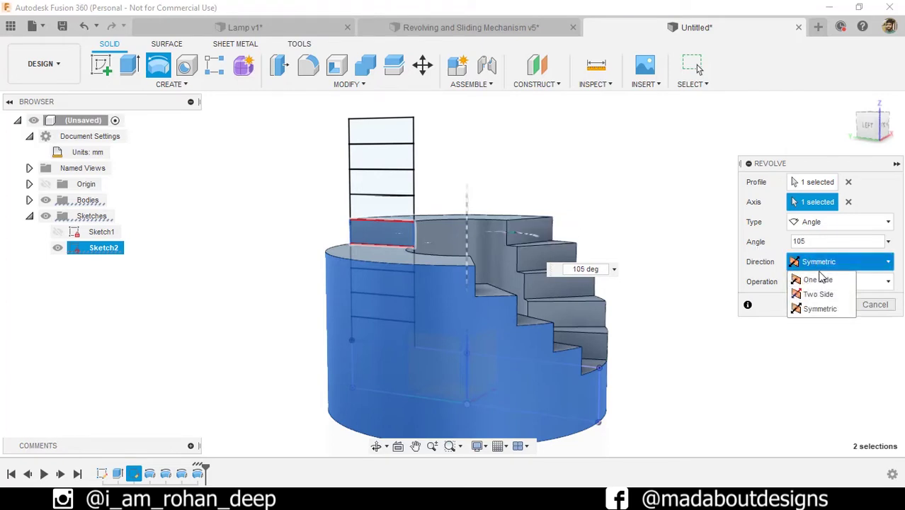
pyautogui.click(821, 270)
pyautogui.click(881, 261)
pyautogui.click(842, 300)
pyautogui.click(839, 310)
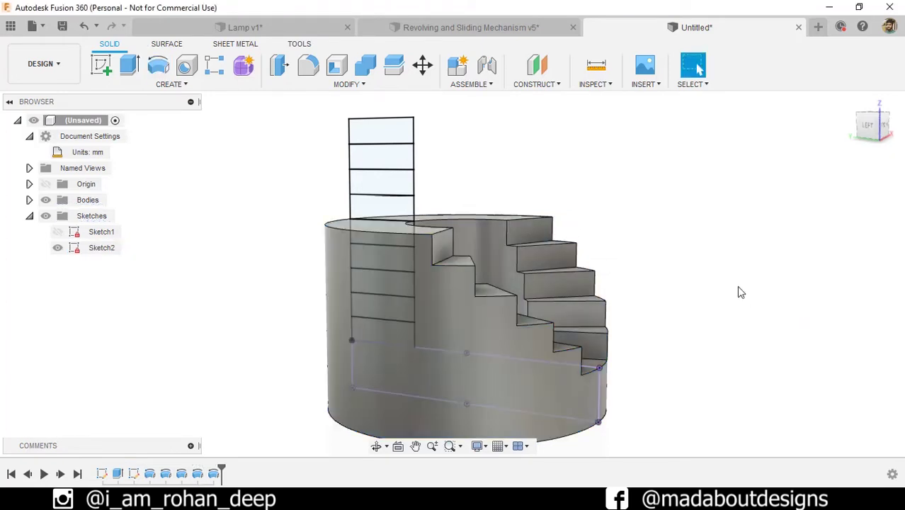
pyautogui.keyDown('shift'); pyautogui.moveTo(743, 288); pyautogui.dragTo(740, 299, button='middle'); pyautogui.keyUp('shift')
# Step: Revolve the topmost step profile 90° symmetrically around the cylinder's centre axis, joined
pyautogui.rightClick(739, 299)
pyautogui.click(752, 247)
pyautogui.scroll(2, 439, 218)
pyautogui.click(459, 196)
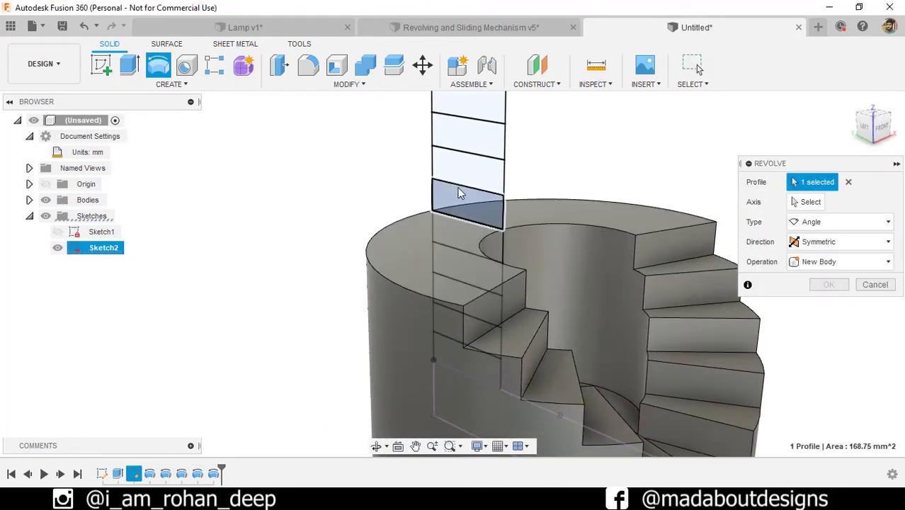
pyautogui.scroll(2, 660, 210)
pyautogui.click(436, 345)
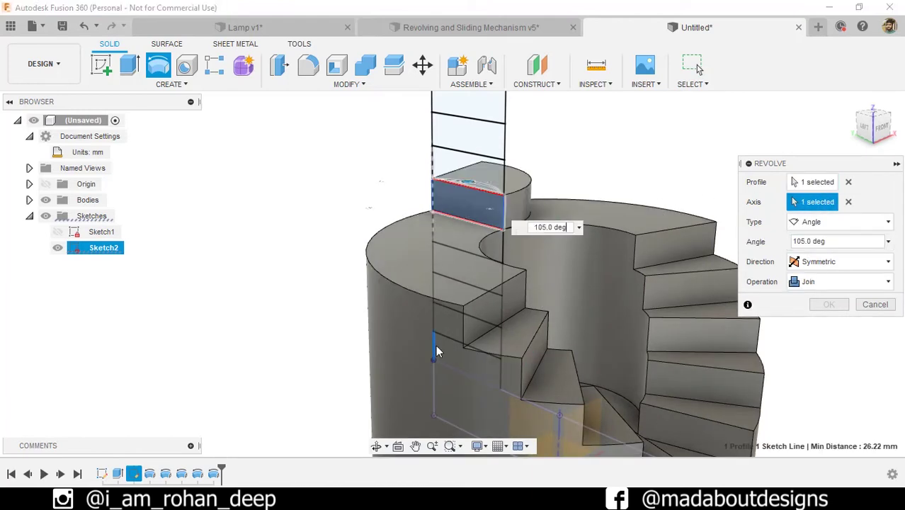
pyautogui.click(852, 203)
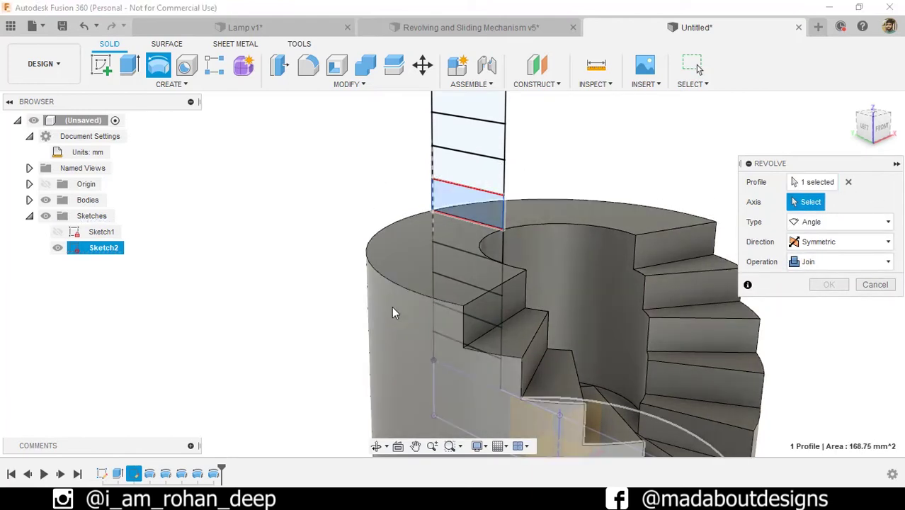
pyautogui.click(391, 306)
pyautogui.write('9')
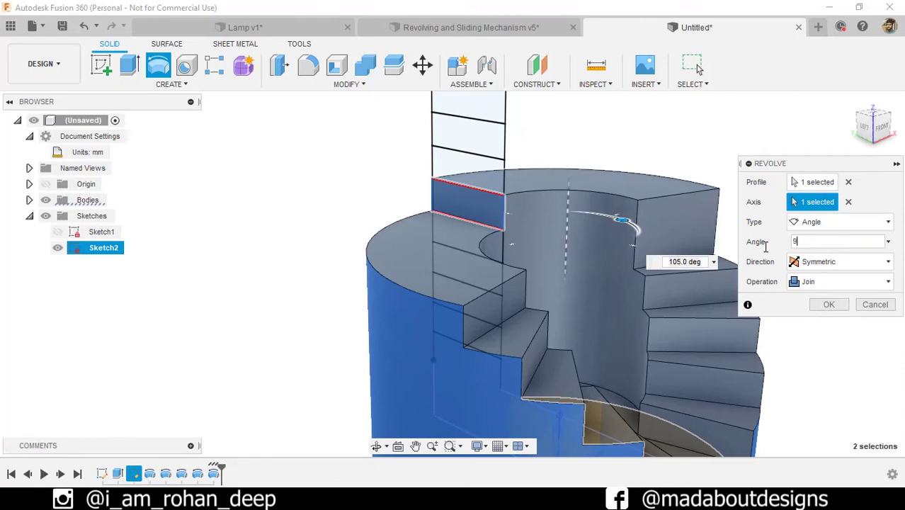
pyautogui.write('0')
pyautogui.click(814, 261)
pyautogui.click(814, 307)
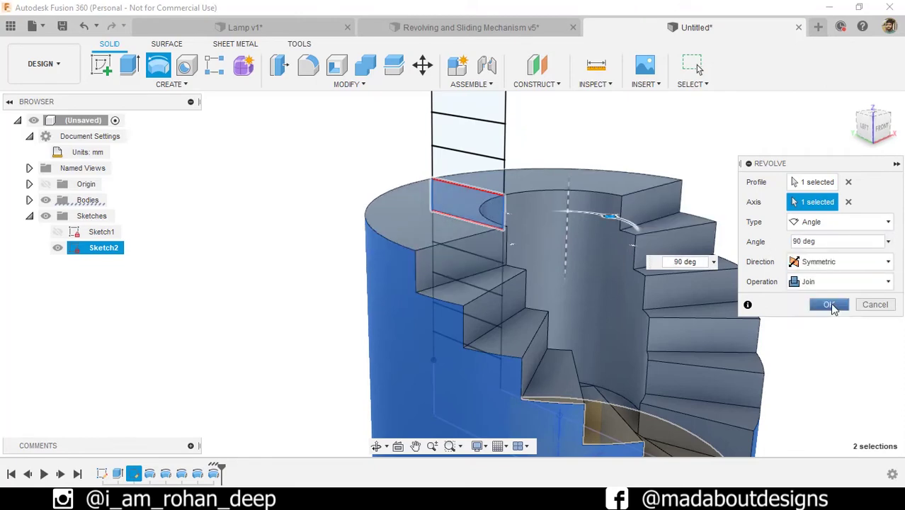
pyautogui.click(829, 305)
# Step: Revolve the next step profile 75° around the centre axis
pyautogui.keyDown('shift'); pyautogui.moveTo(774, 304); pyautogui.dragTo(777, 249, button='middle'); pyautogui.keyUp('shift')
pyautogui.rightClick(776, 250)
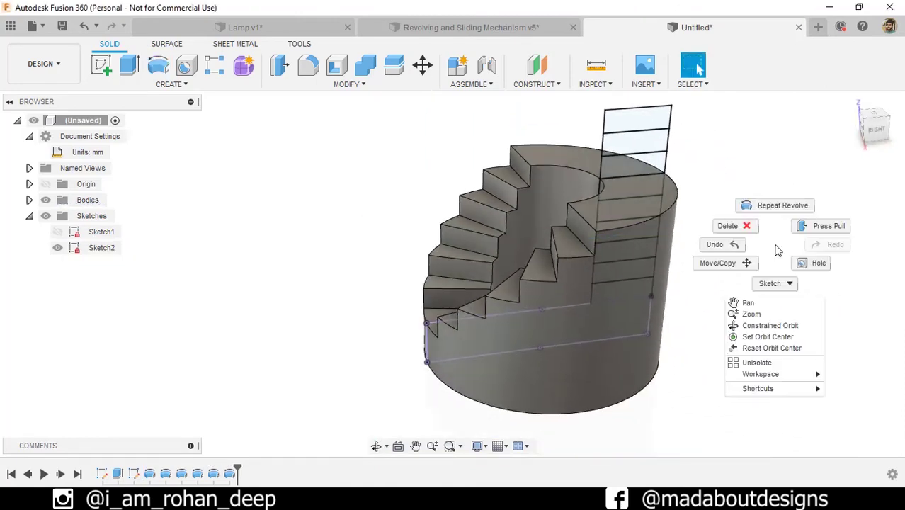
pyautogui.click(775, 207)
pyautogui.click(647, 163)
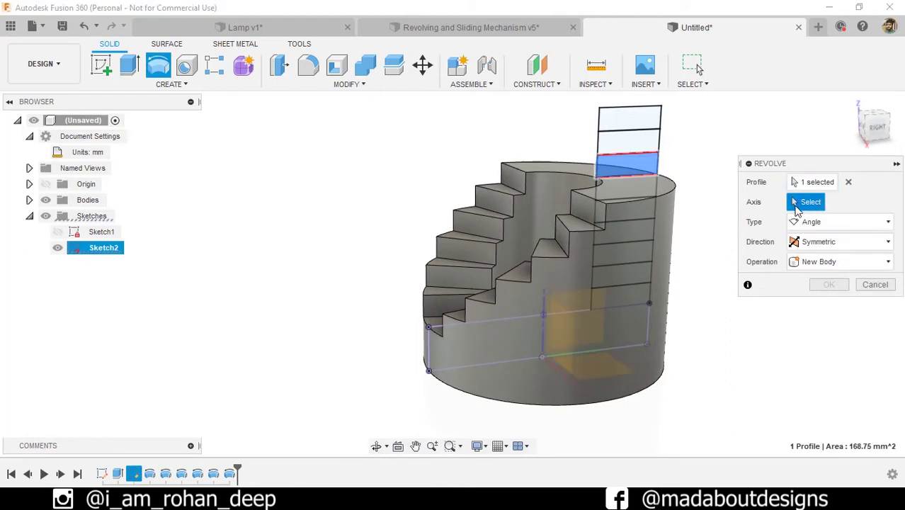
pyautogui.click(637, 374)
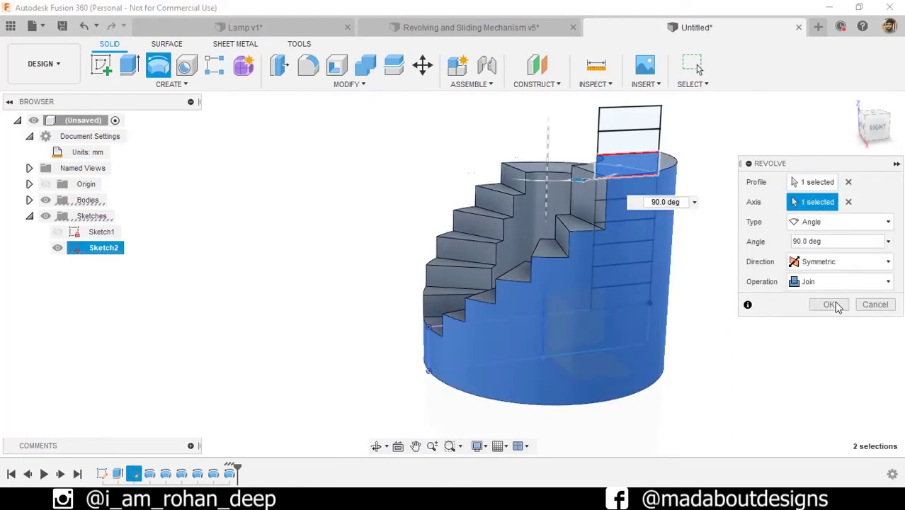
pyautogui.write('5')
pyautogui.press('Return')
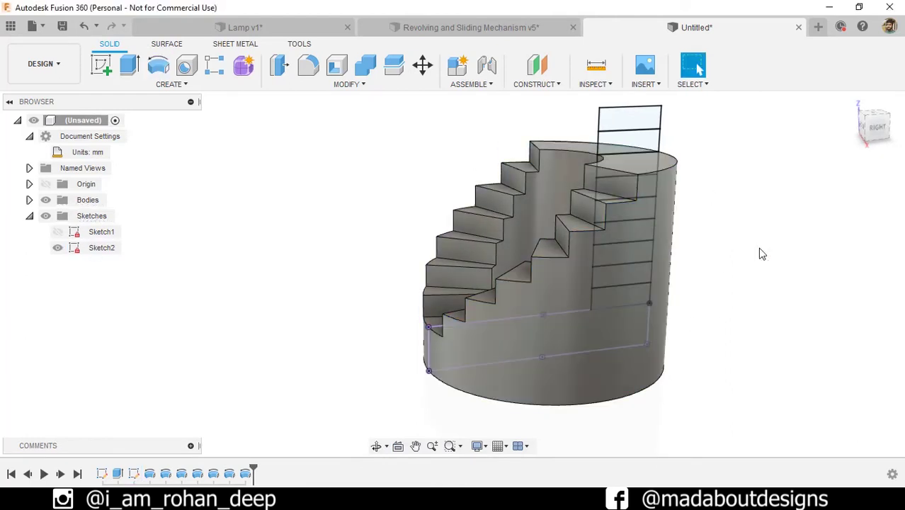
# Step: Revolve the following step profile 60° symmetrically around the centre axis
pyautogui.rightClick(758, 247)
pyautogui.click(753, 207)
pyautogui.click(652, 145)
pyautogui.click(649, 269)
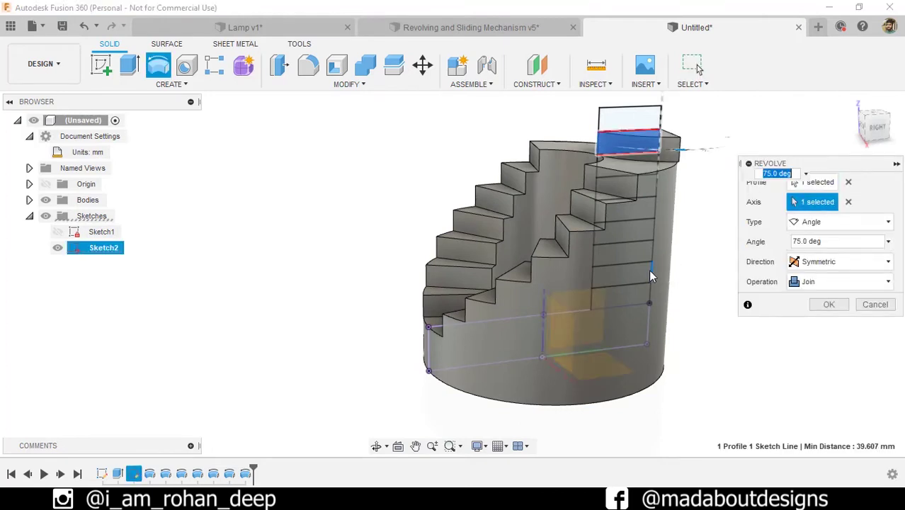
pyautogui.click(848, 202)
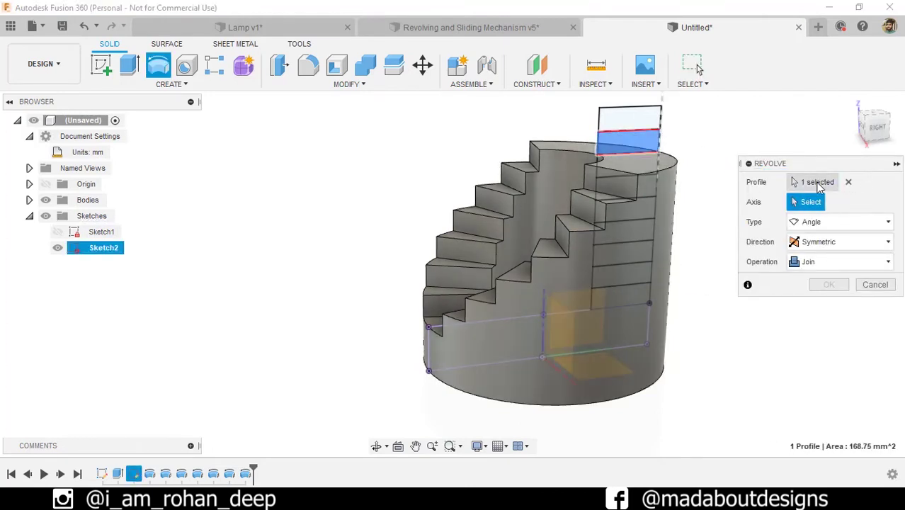
pyautogui.click(793, 201)
pyautogui.click(641, 365)
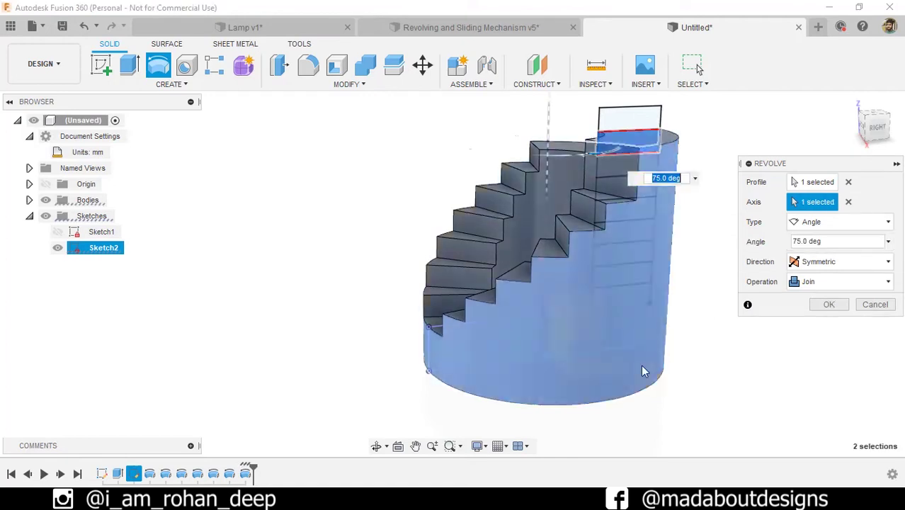
pyautogui.write('60')
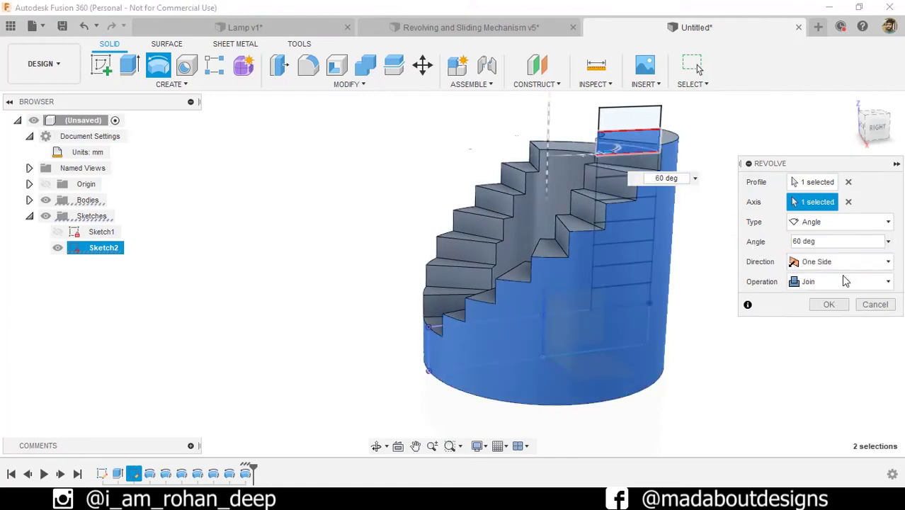
pyautogui.click(842, 262)
pyautogui.click(817, 303)
pyautogui.click(828, 304)
# Step: Revolve the last top step profile 45° symmetrically around the centre axis
pyautogui.rightClick(824, 297)
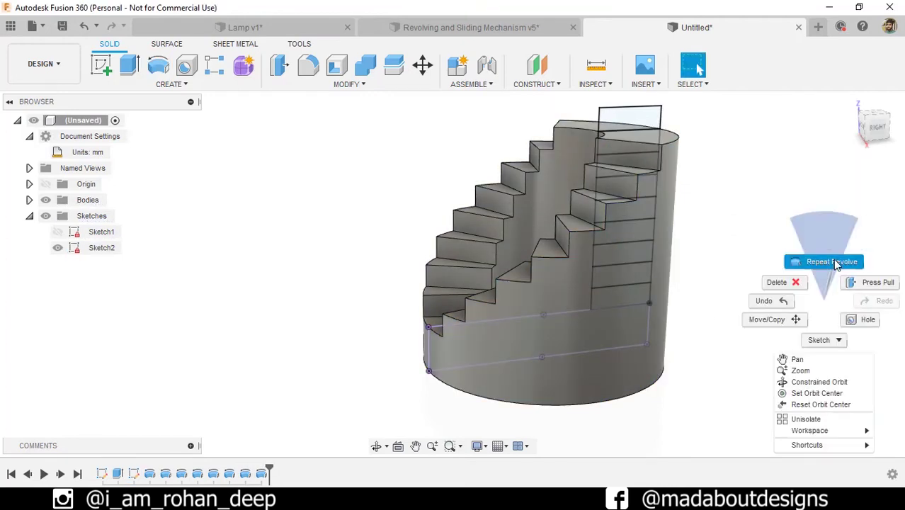
pyautogui.click(832, 262)
pyautogui.click(615, 174)
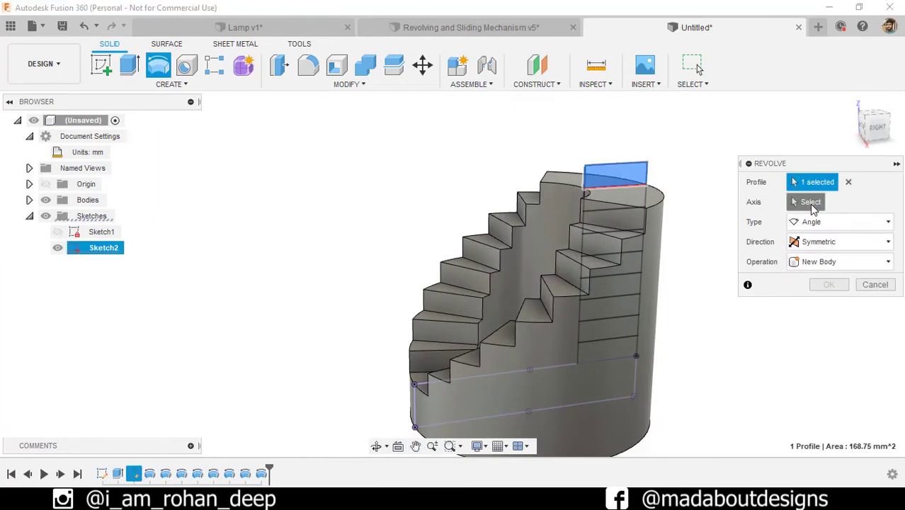
pyautogui.click(534, 382)
pyautogui.write('45')
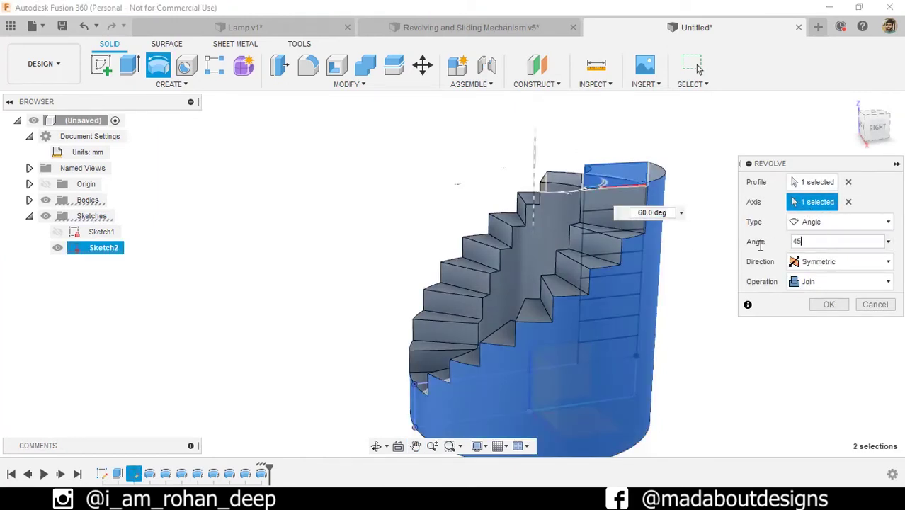
pyautogui.press('Return')
pyautogui.click(840, 264)
pyautogui.click(836, 309)
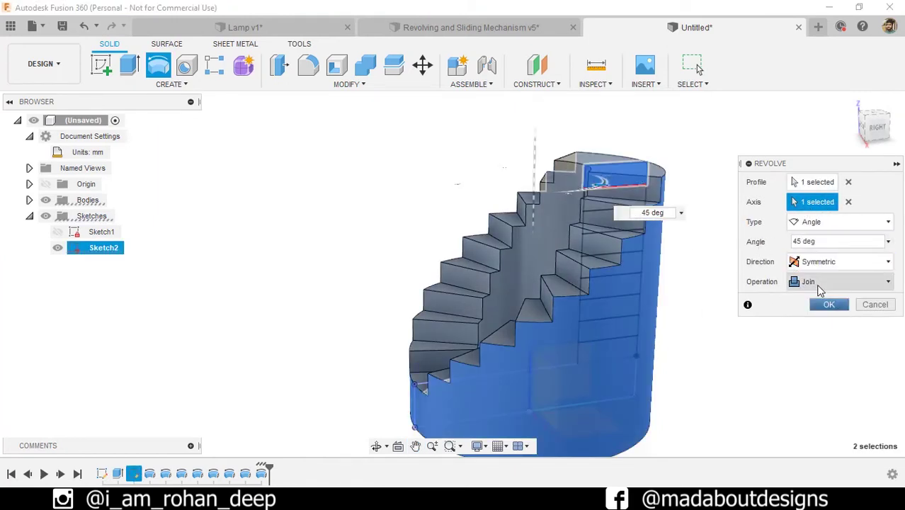
pyautogui.press('Return')
pyautogui.moveTo(65, 253)
pyautogui.keyDown('shift'); pyautogui.mouseDown(button='middle')
pyautogui.moveTo(353, 313)
pyautogui.moveTo(612, 288)
pyautogui.moveTo(777, 356)
pyautogui.moveTo(733, 366)
pyautogui.mouseUp(button='middle'); pyautogui.keyUp('shift')
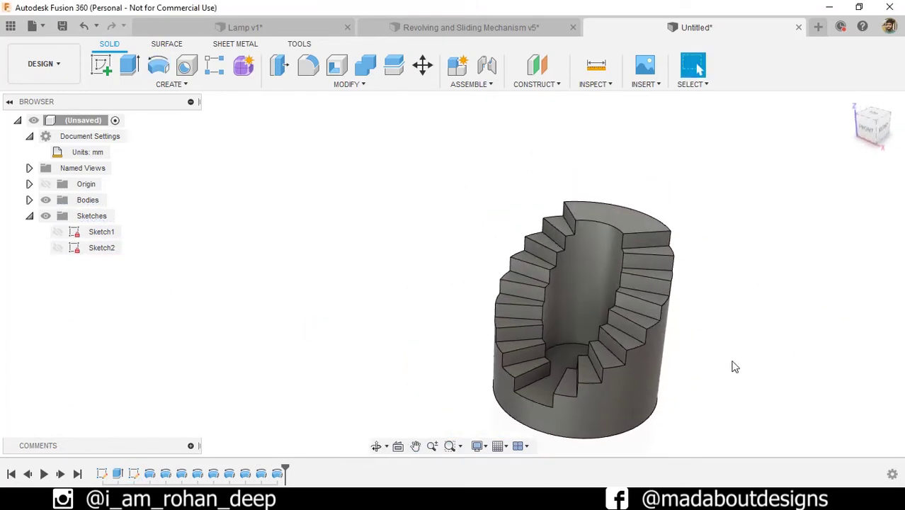
# Step: Press Pull the top landing face upward with a new 7.5 mm offset
pyautogui.click(351, 86)
pyautogui.click(296, 99)
pyautogui.scroll(3, 615, 230)
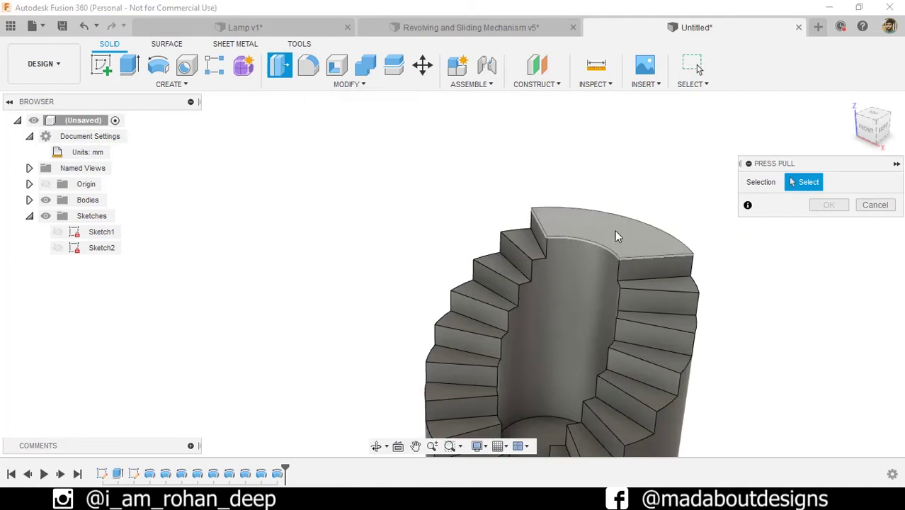
pyautogui.click(614, 230)
pyautogui.click(807, 203)
pyautogui.click(827, 235)
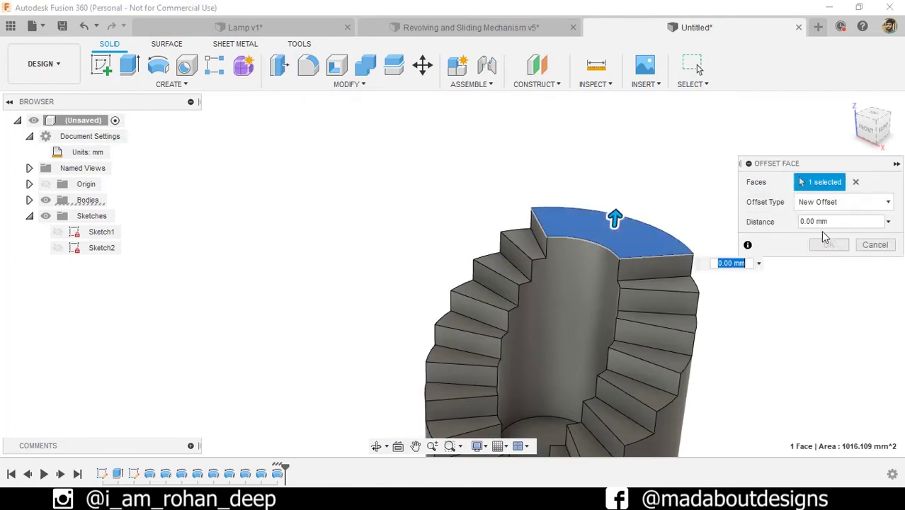
pyautogui.write('7.5')
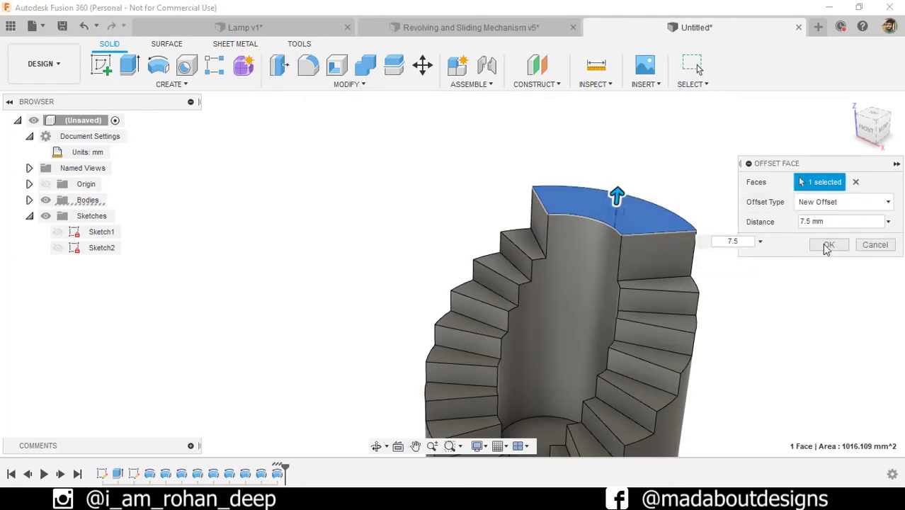
pyautogui.click(829, 244)
pyautogui.moveTo(765, 281)
pyautogui.keyDown('shift'); pyautogui.mouseDown(button='middle')
pyautogui.moveTo(692, 242)
pyautogui.moveTo(570, 245)
pyautogui.moveTo(775, 302)
pyautogui.moveTo(719, 300)
pyautogui.mouseUp(button='middle'); pyautogui.keyUp('shift')
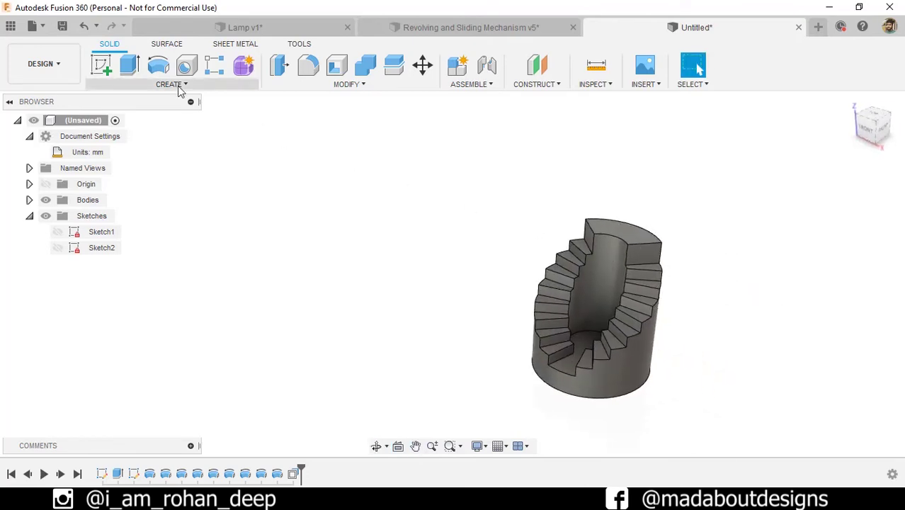
# Step: Create a 25 mm diameter, 100 mm tall cylinder as a new body at the stair centre
pyautogui.click(178, 86)
pyautogui.click(149, 178)
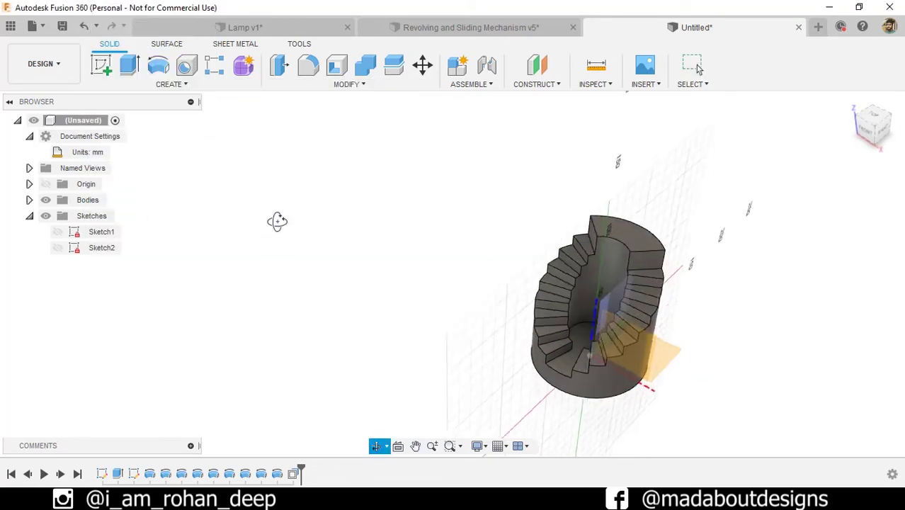
pyautogui.scroll(3, 587, 345)
pyautogui.scroll(3, 548, 412)
pyautogui.click(614, 335)
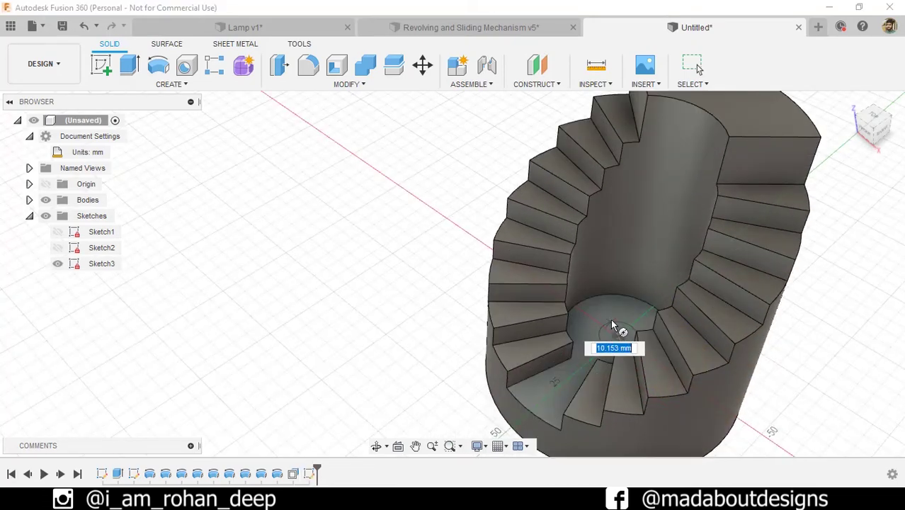
pyautogui.click(605, 300)
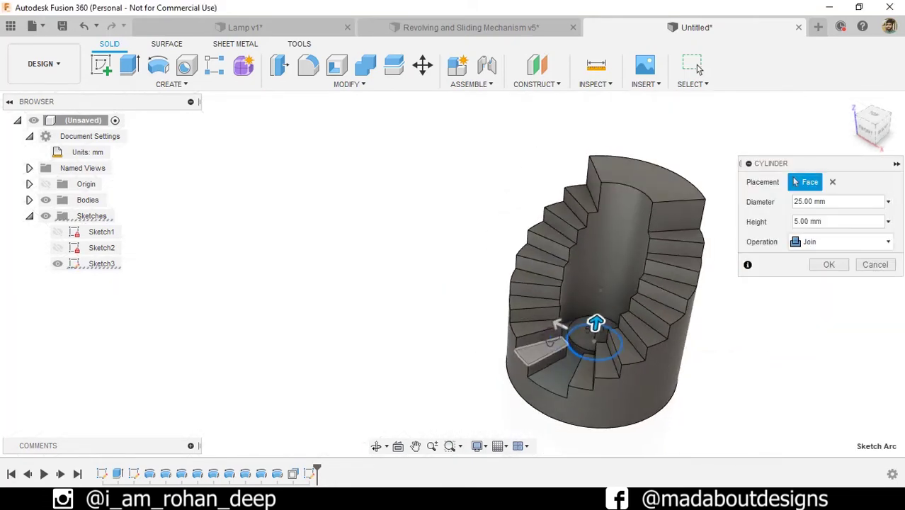
pyautogui.write('100')
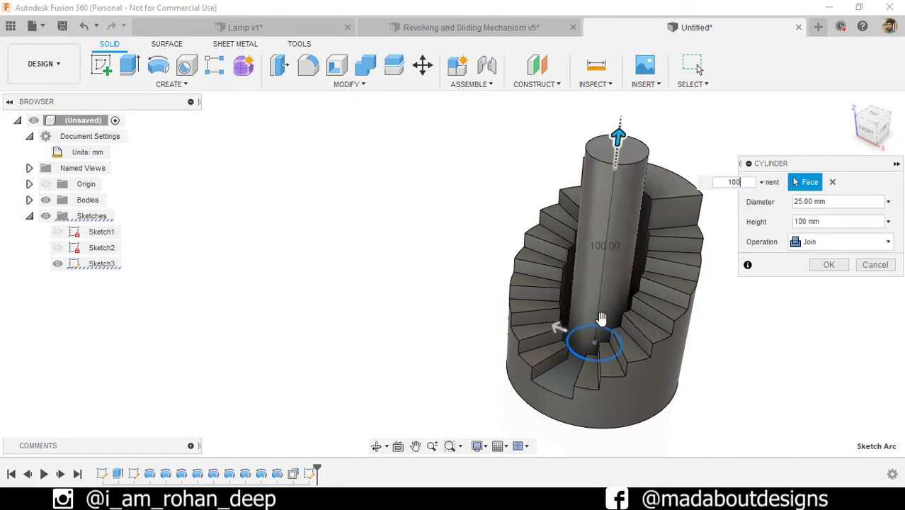
pyautogui.click(843, 241)
pyautogui.click(821, 301)
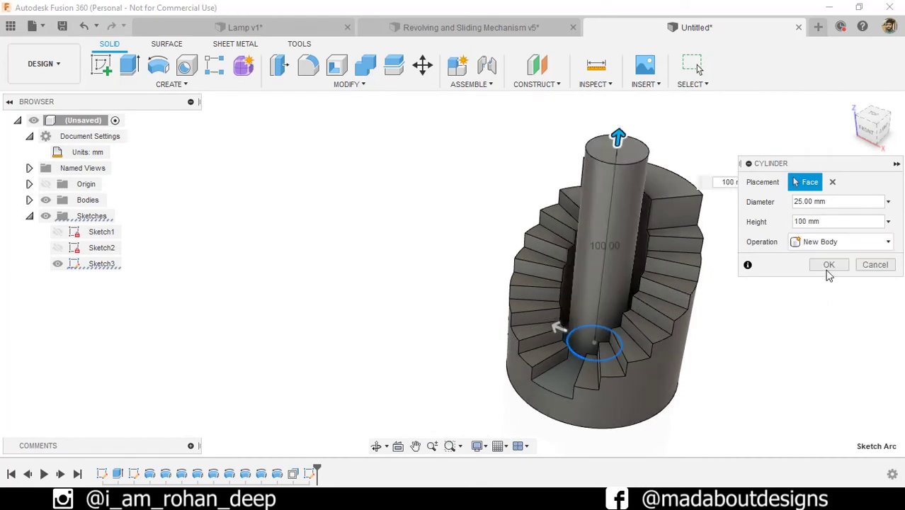
pyautogui.click(828, 265)
# Step: Move the new column body down 5 mm along Z
pyautogui.click(868, 133)
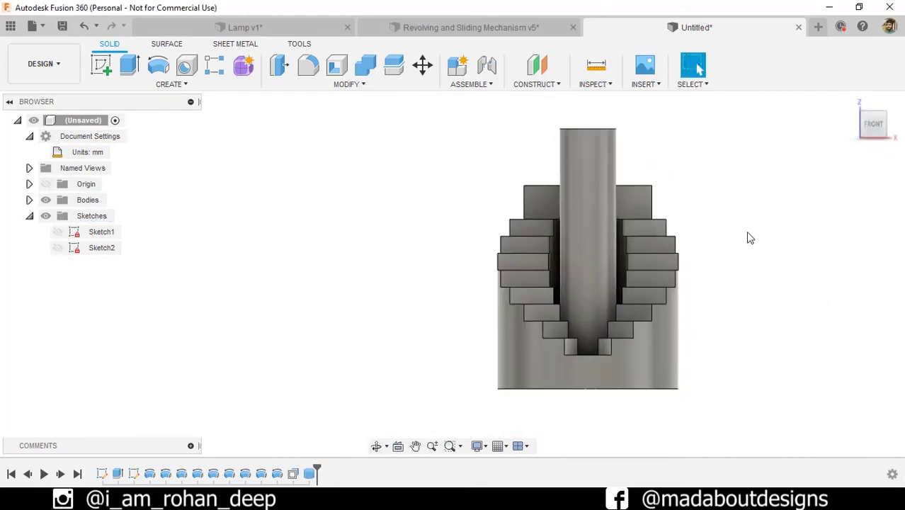
pyautogui.press('m')
pyautogui.click(557, 152)
pyautogui.click(557, 153)
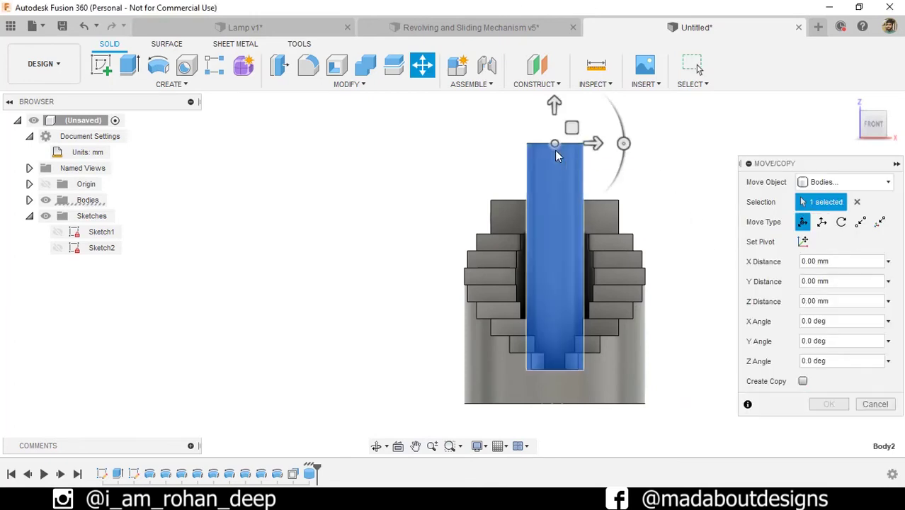
pyautogui.moveTo(554, 106); pyautogui.dragTo(555, 115)
pyautogui.moveTo(676, 275)
pyautogui.keyDown('shift'); pyautogui.mouseDown(button='middle')
pyautogui.moveTo(692, 371)
pyautogui.moveTo(557, 321)
pyautogui.moveTo(659, 367)
pyautogui.mouseUp(button='middle'); pyautogui.keyUp('shift')
pyautogui.press('Return')
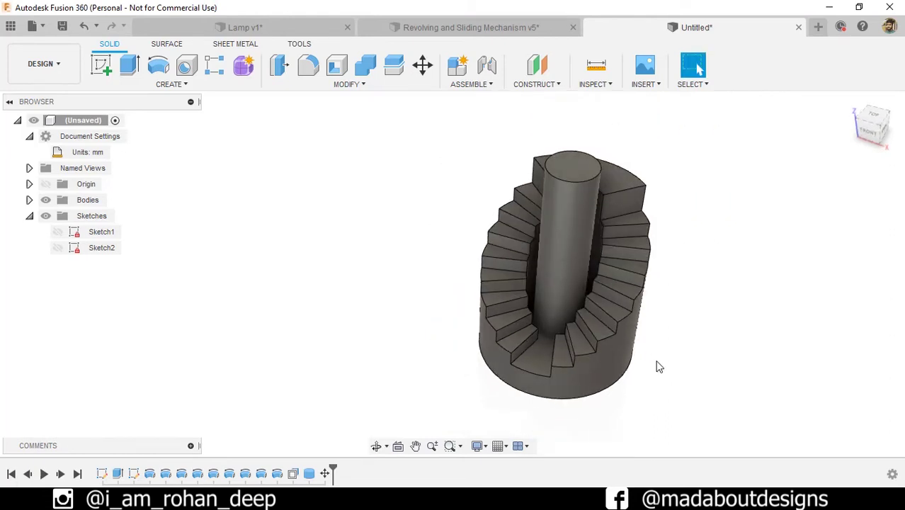
# Step: Combine-cut the column from the staircase, keeping the column as a tool body
pyautogui.click(365, 65)
pyautogui.click(542, 368)
pyautogui.keyDown('shift'); pyautogui.moveTo(542, 368); pyautogui.dragTo(691, 328, button='middle'); pyautogui.keyUp('shift')
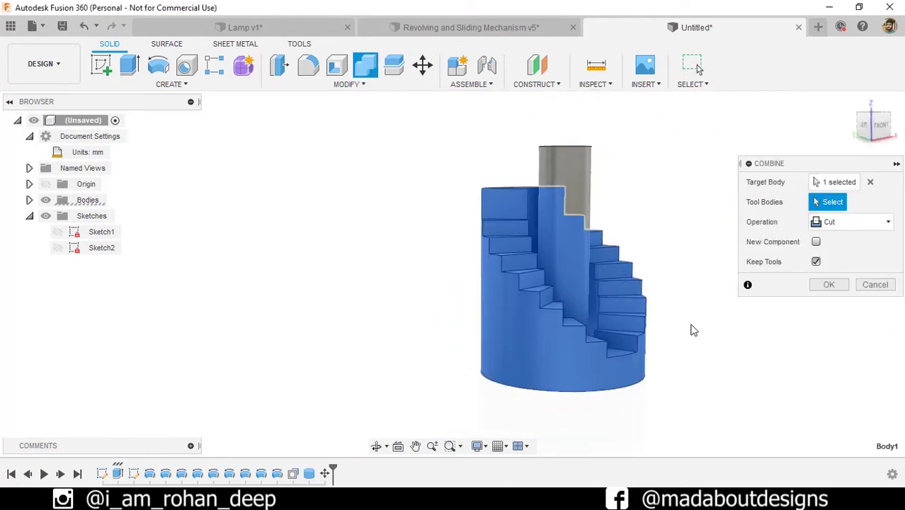
pyautogui.click(584, 157)
pyautogui.moveTo(684, 197)
pyautogui.keyDown('shift'); pyautogui.mouseDown(button='middle')
pyautogui.moveTo(576, 360)
pyautogui.moveTo(674, 362)
pyautogui.mouseUp(button='middle'); pyautogui.keyUp('shift')
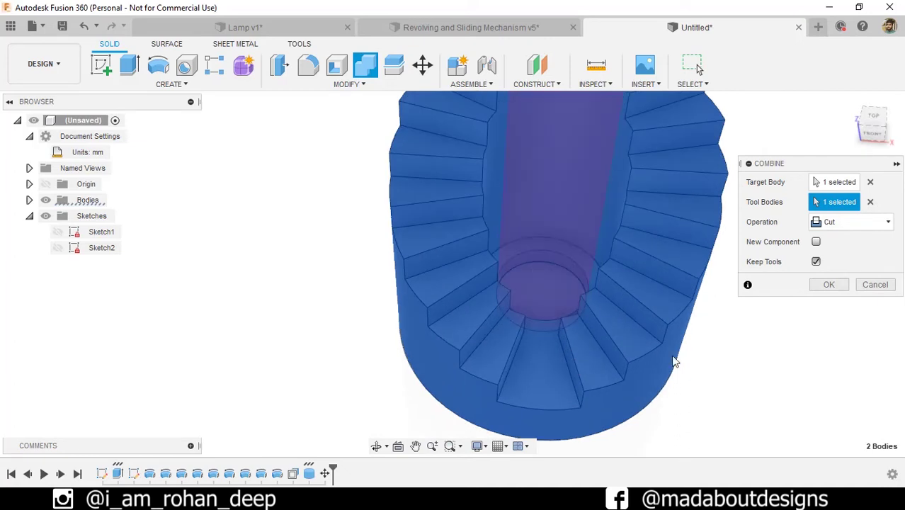
pyautogui.click(849, 221)
pyautogui.click(828, 253)
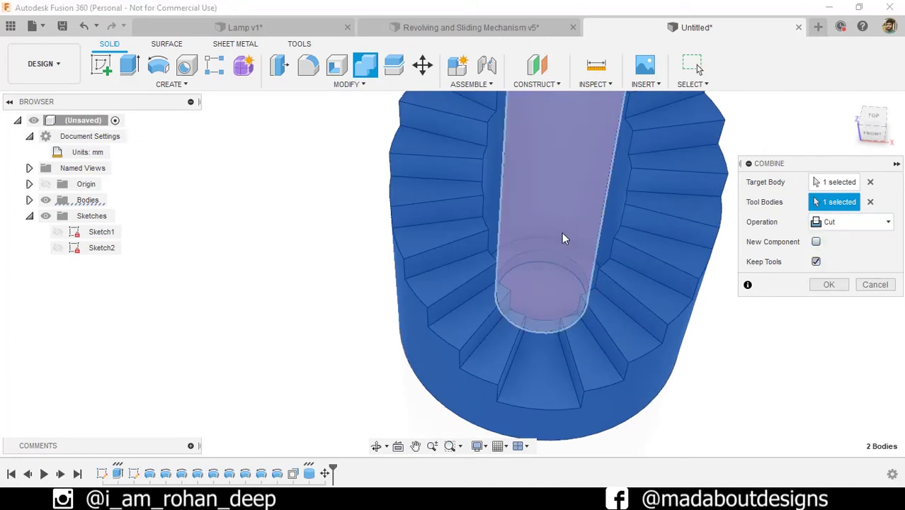
pyautogui.keyDown('shift'); pyautogui.moveTo(561, 232); pyautogui.dragTo(582, 145, button='middle'); pyautogui.keyUp('shift')
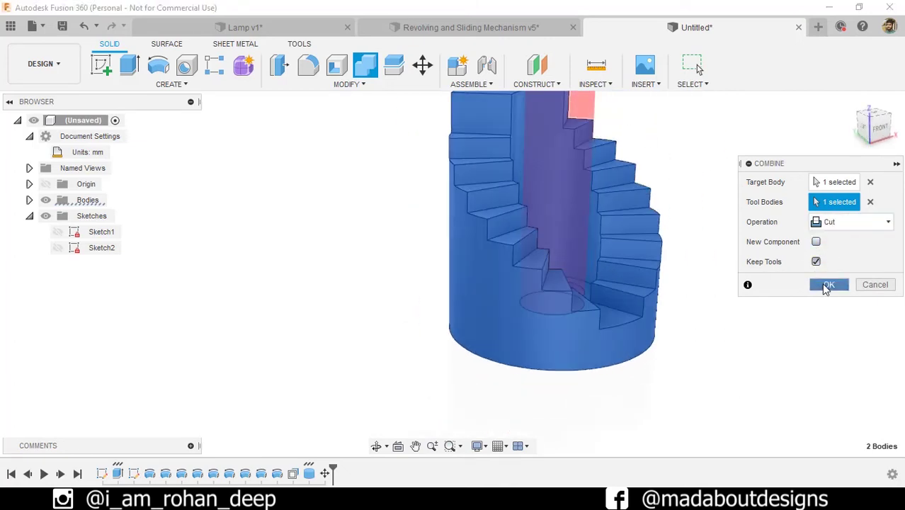
pyautogui.click(826, 287)
pyautogui.keyDown('shift'); pyautogui.moveTo(732, 297); pyautogui.dragTo(568, 322, button='middle'); pyautogui.keyUp('shift')
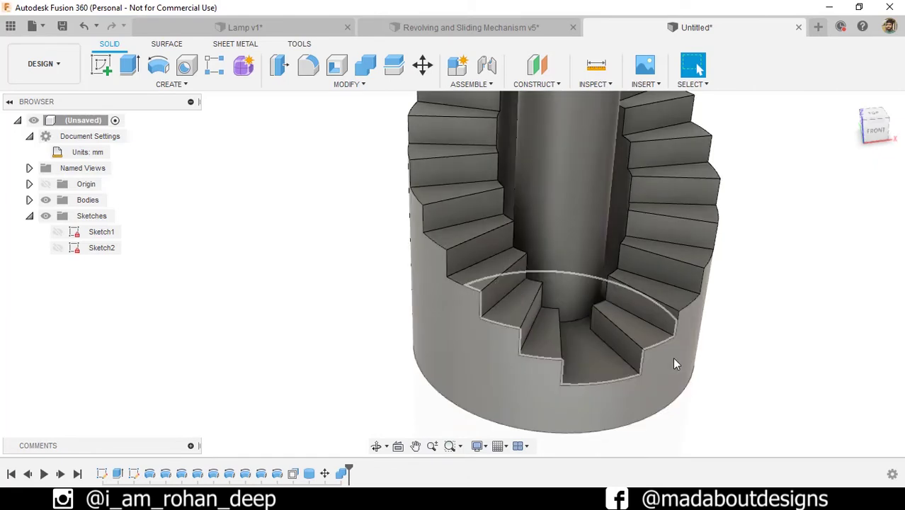
pyautogui.scroll(-3, 764, 370)
# Step: Fillet the column's top edge at 5 mm
pyautogui.click(322, 114)
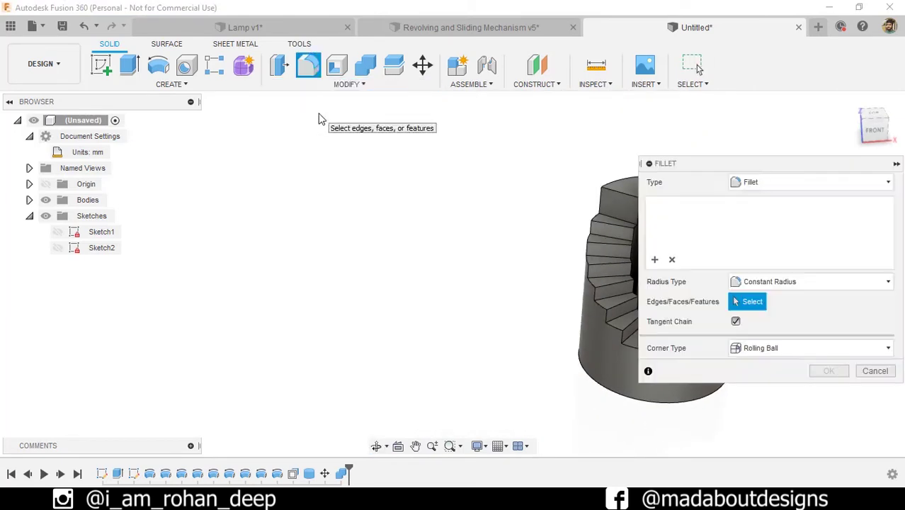
pyautogui.scroll(3, 562, 189)
pyautogui.click(562, 189)
pyautogui.write('5')
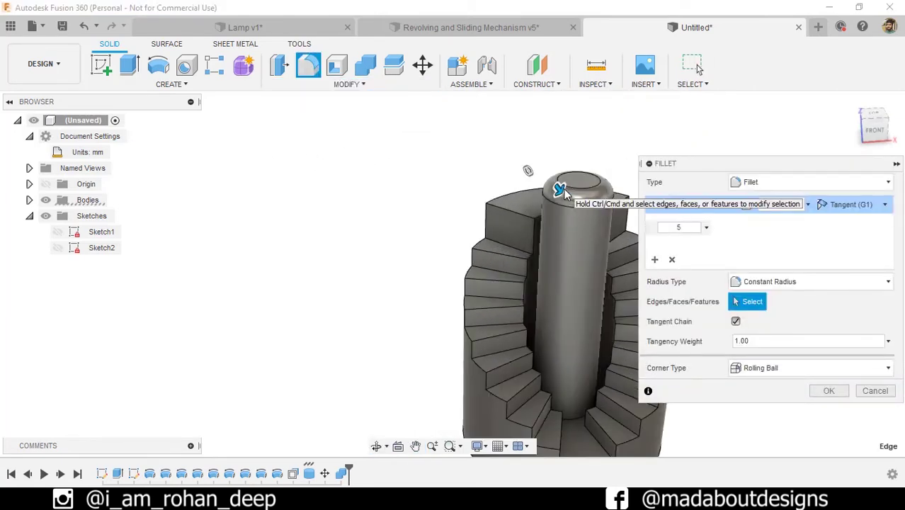
pyautogui.press('Return')
pyautogui.scroll(-5, 563, 188)
pyautogui.moveTo(563, 189)
pyautogui.keyDown('shift'); pyautogui.mouseDown(button='middle')
pyautogui.moveTo(659, 224)
pyautogui.moveTo(719, 272)
pyautogui.moveTo(674, 291)
pyautogui.mouseUp(button='middle'); pyautogui.keyUp('shift')
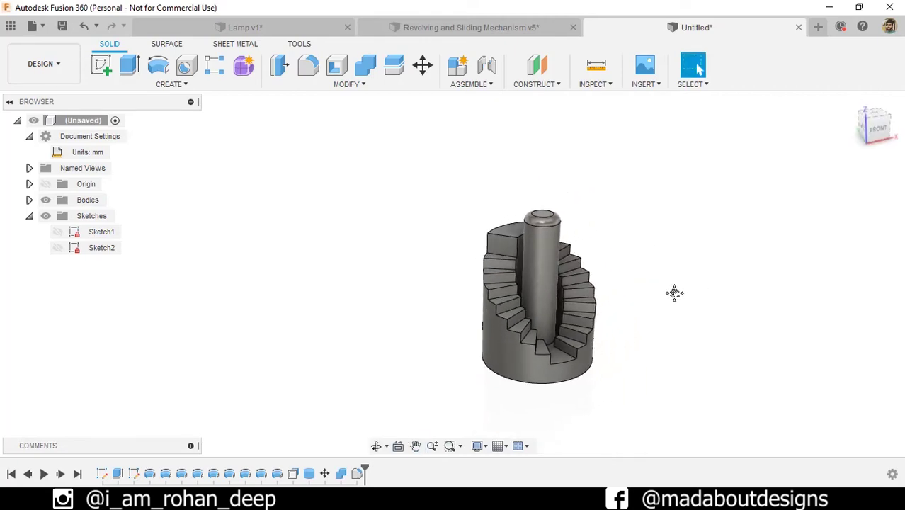
pyautogui.click(190, 84)
# Step: Create an 80 mm diameter, 80 mm tall new-body cylinder on the staircase's top face
pyautogui.click(149, 215)
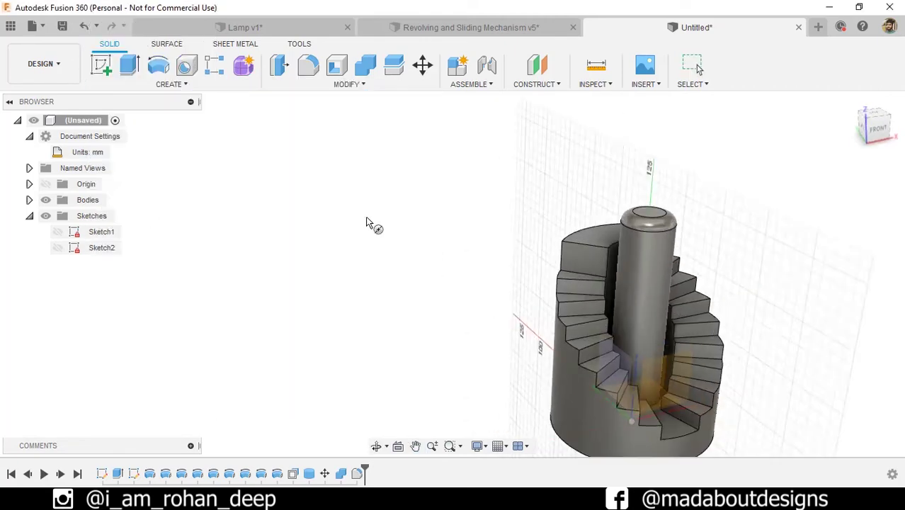
pyautogui.click(591, 238)
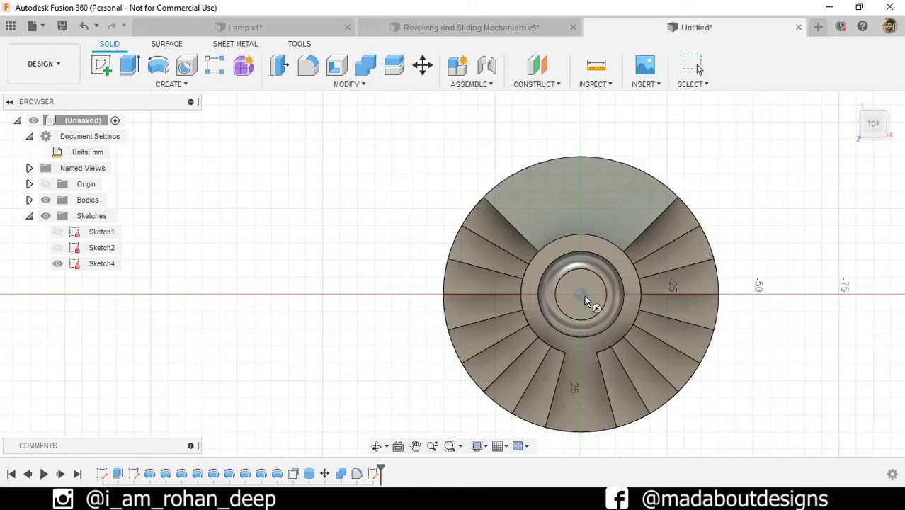
pyautogui.click(582, 161)
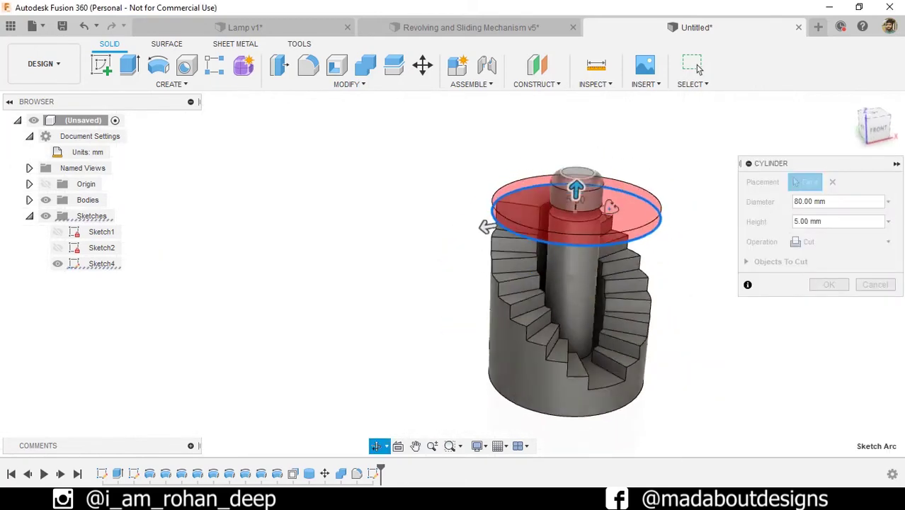
pyautogui.write('80')
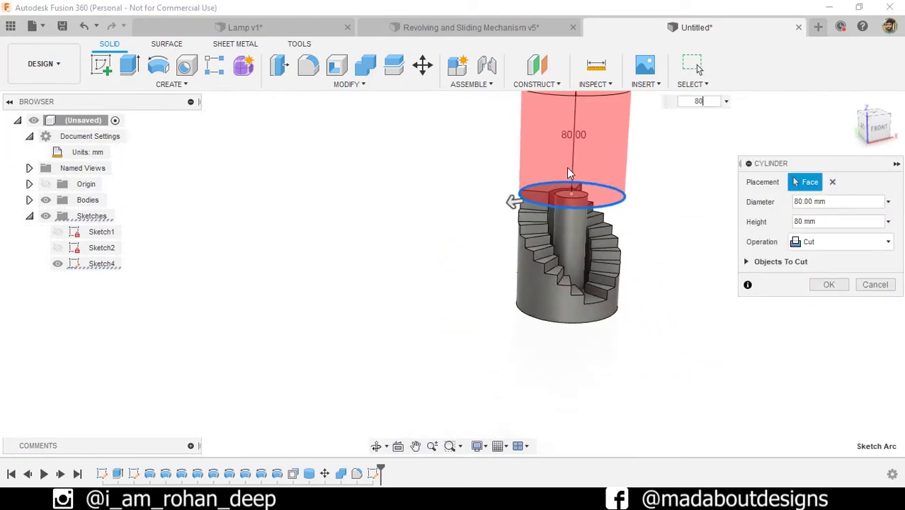
pyautogui.click(842, 241)
pyautogui.click(824, 309)
pyautogui.click(826, 265)
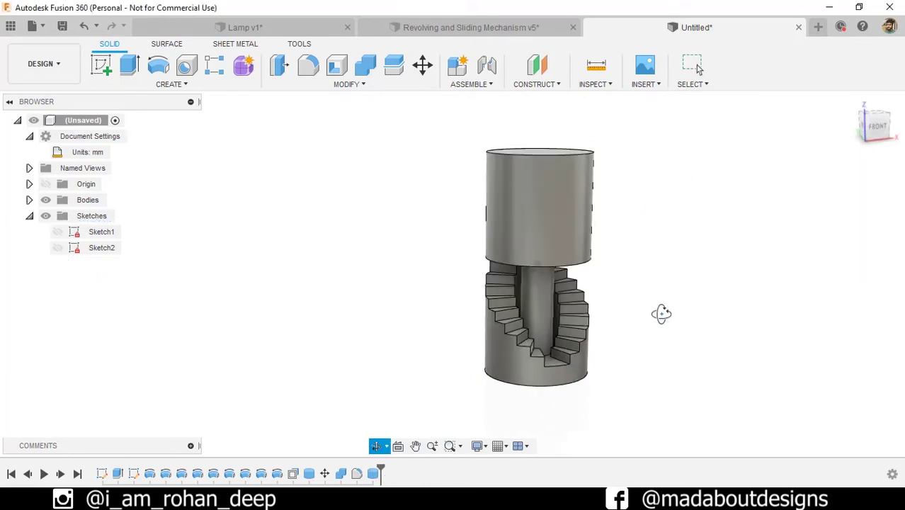
pyautogui.keyDown('shift'); pyautogui.moveTo(656, 313); pyautogui.dragTo(566, 261, button='middle'); pyautogui.keyUp('shift')
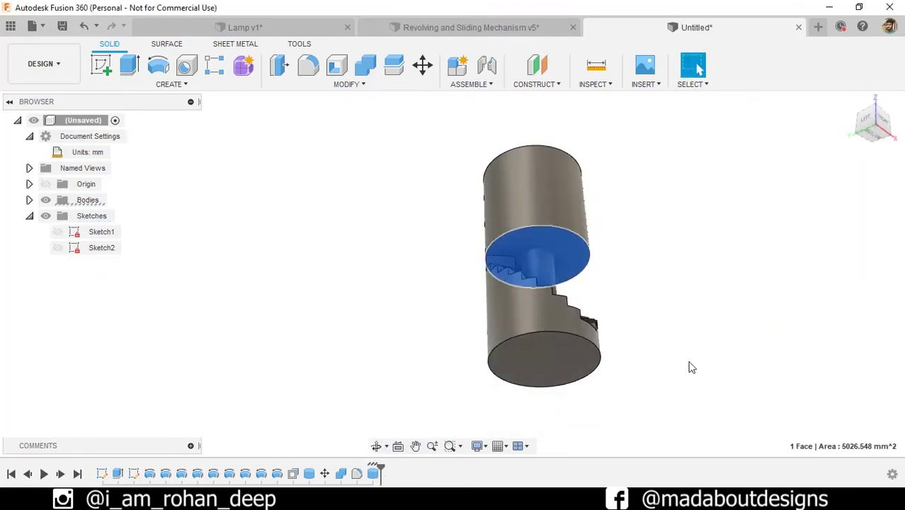
# Step: Offset the upper cylinder's bottom face 75 mm downward around the staircase
pyautogui.keyDown('shift'); pyautogui.moveTo(691, 366); pyautogui.dragTo(553, 364, button='middle'); pyautogui.keyUp('shift')
pyautogui.click(332, 88)
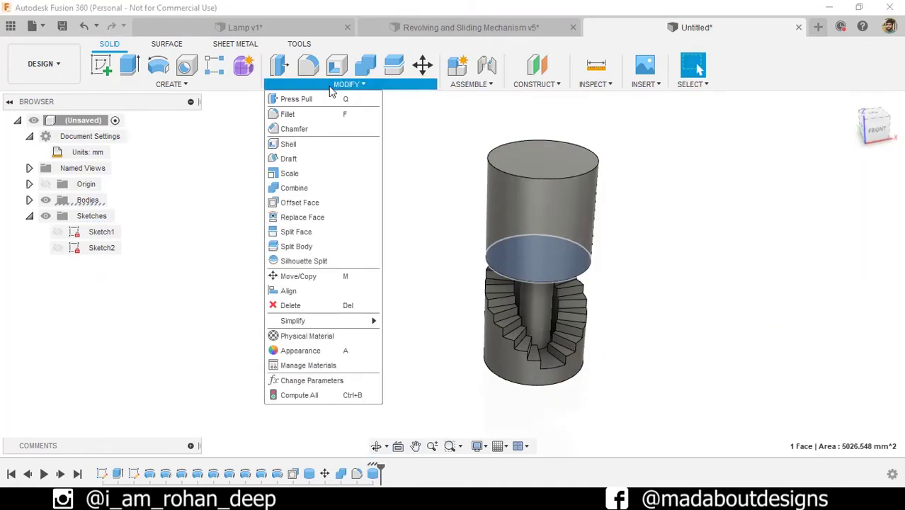
pyautogui.click(297, 98)
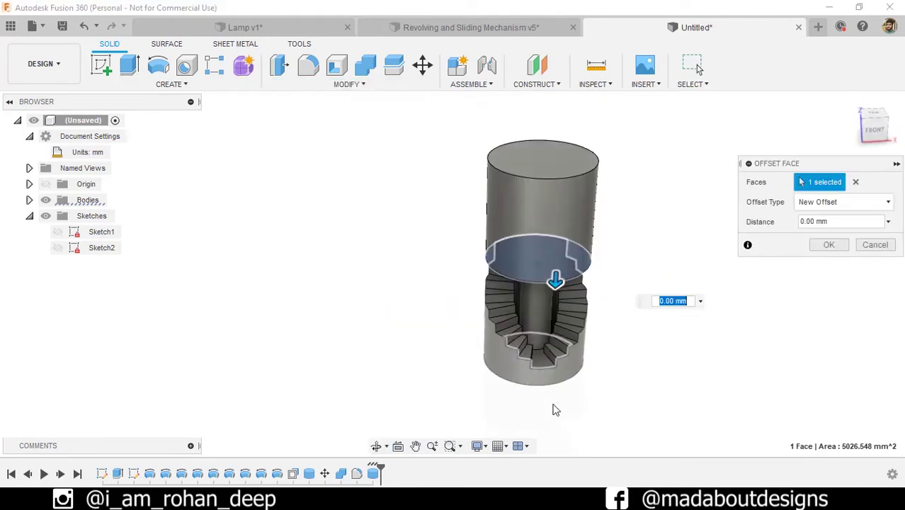
pyautogui.scroll(3, 536, 364)
pyautogui.click(540, 362)
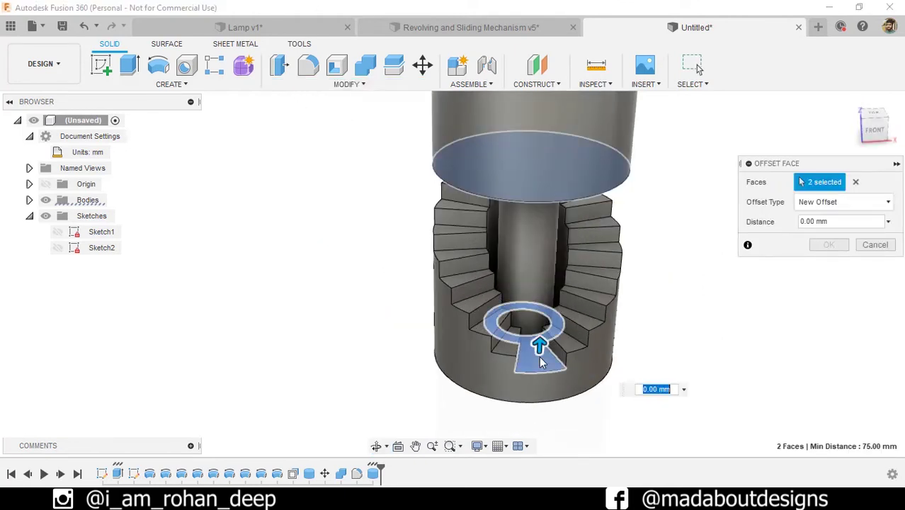
pyautogui.click(855, 183)
pyautogui.moveTo(661, 286)
pyautogui.keyDown('shift'); pyautogui.mouseDown(button='middle')
pyautogui.moveTo(616, 218)
pyautogui.moveTo(601, 212)
pyautogui.mouseUp(button='middle'); pyautogui.keyUp('shift')
pyautogui.click(588, 216)
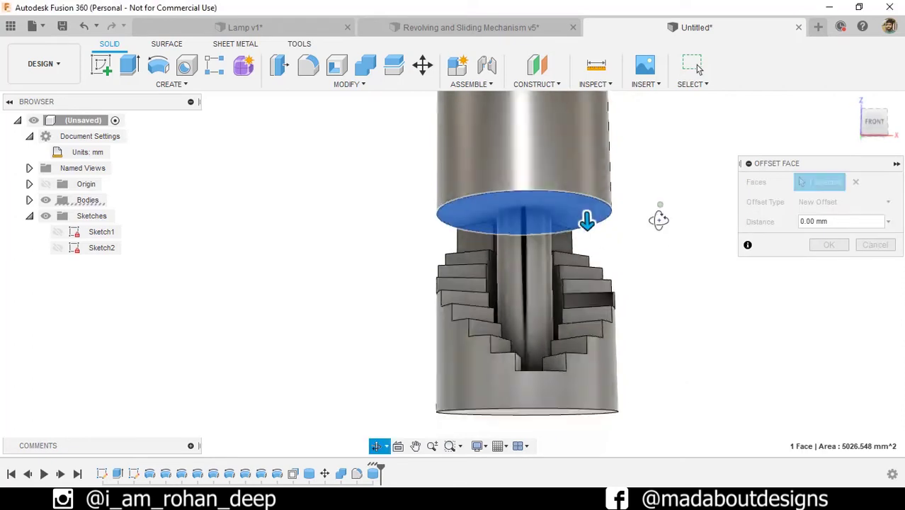
pyautogui.keyDown('shift'); pyautogui.moveTo(659, 216); pyautogui.dragTo(662, 262, button='middle'); pyautogui.keyUp('shift')
pyautogui.moveTo(585, 224); pyautogui.dragTo(575, 384)
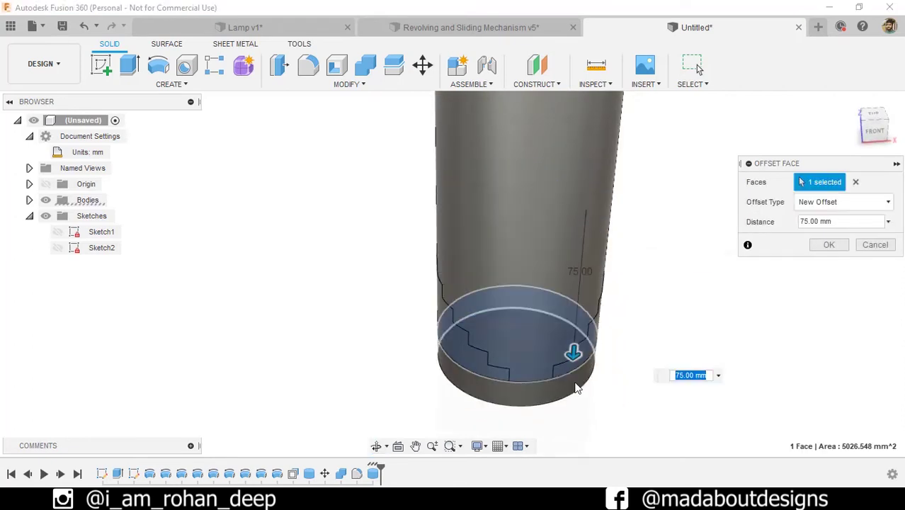
pyautogui.scroll(-2, 602, 361)
pyautogui.click(825, 245)
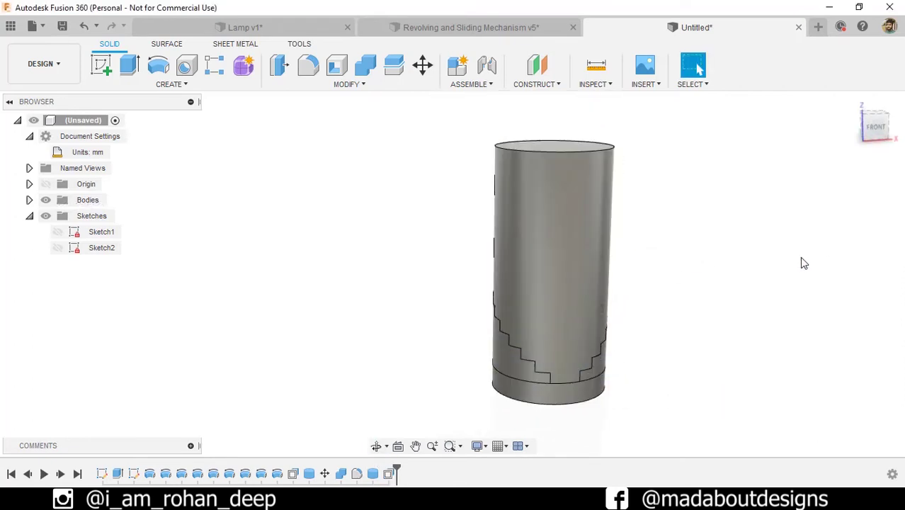
pyautogui.moveTo(682, 296)
pyautogui.keyDown('shift'); pyautogui.mouseDown(button='middle')
pyautogui.moveTo(640, 230)
pyautogui.moveTo(390, 236)
pyautogui.moveTo(644, 275)
pyautogui.mouseUp(button='middle'); pyautogui.keyUp('shift')
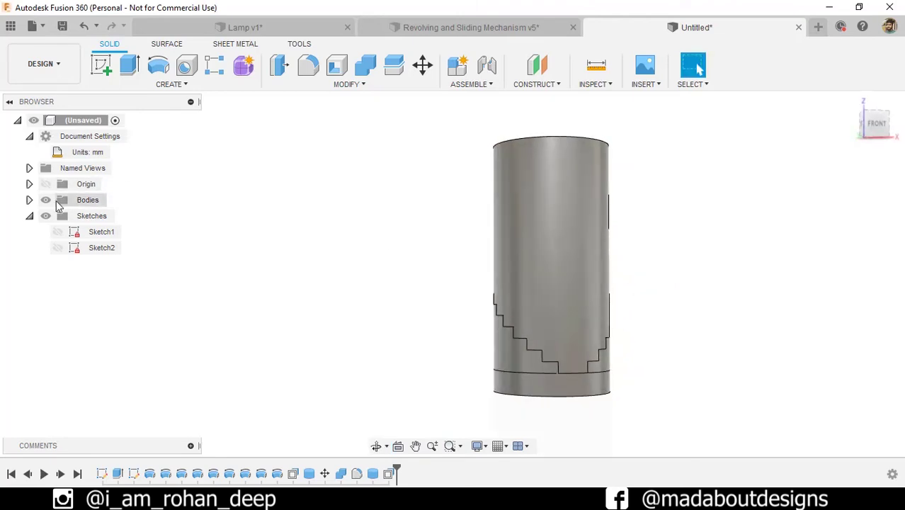
# Step: Shell the outer cylinder with 7.5 mm walls, removing its top and bottom faces
pyautogui.click(29, 200)
pyautogui.keyDown('shift'); pyautogui.moveTo(319, 196); pyautogui.dragTo(326, 282, button='middle'); pyautogui.keyUp('shift')
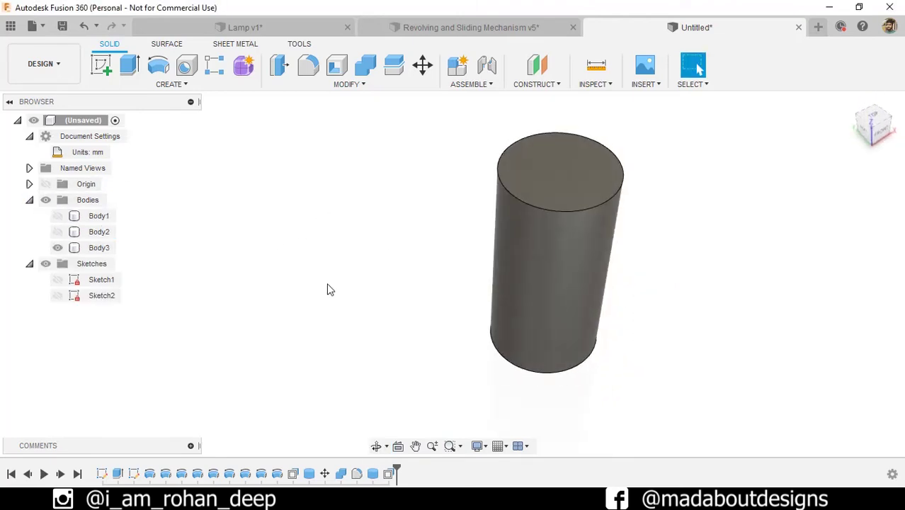
pyautogui.keyDown('shift'); pyautogui.moveTo(389, 270); pyautogui.dragTo(393, 283, button='middle'); pyautogui.keyUp('shift')
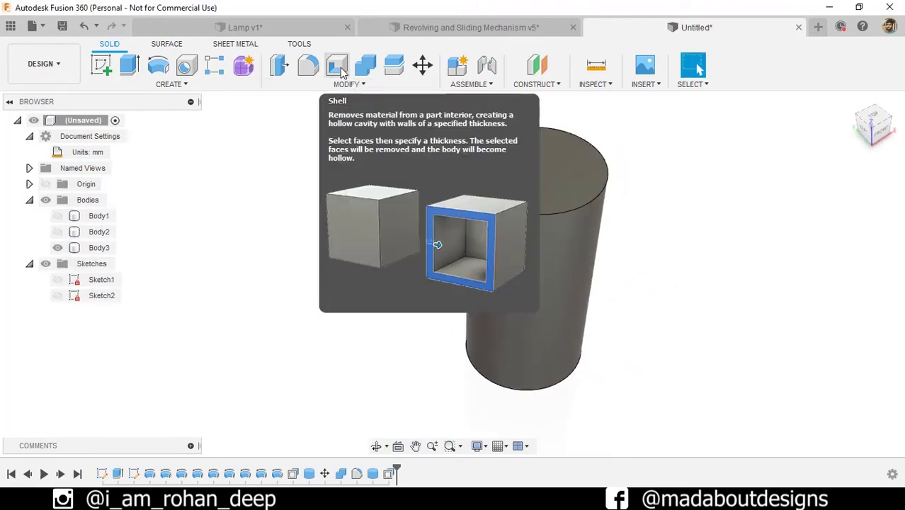
pyautogui.click(337, 65)
pyautogui.moveTo(362, 207)
pyautogui.keyDown('shift'); pyautogui.mouseDown(button='middle')
pyautogui.moveTo(337, 208)
pyautogui.moveTo(519, 283)
pyautogui.mouseUp(button='middle'); pyautogui.keyUp('shift')
pyautogui.click(460, 170)
pyautogui.click(519, 284)
pyautogui.keyDown('shift'); pyautogui.moveTo(604, 204); pyautogui.dragTo(606, 362, button='middle'); pyautogui.keyUp('shift')
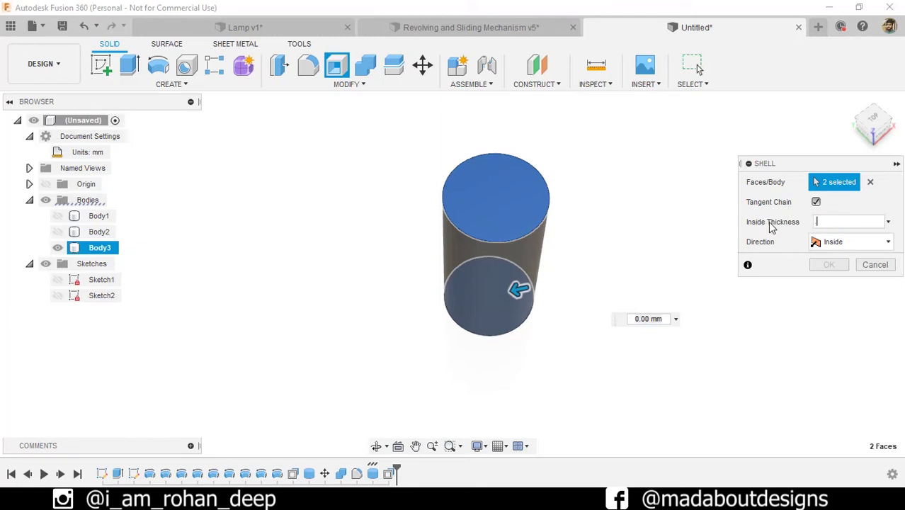
pyautogui.write('.75')
pyautogui.press('BackSpace')
pyautogui.press('BackSpace')
pyautogui.press('BackSpace')
pyautogui.write('0')
pyautogui.write('.5')
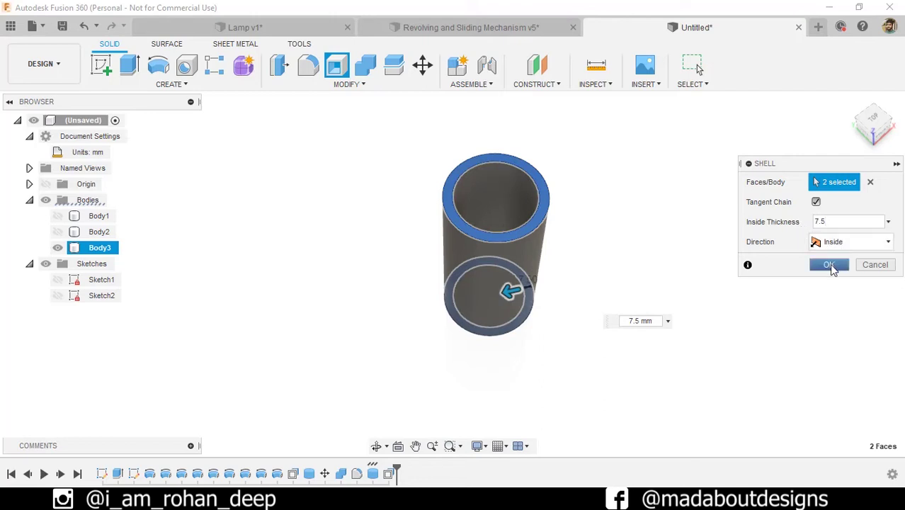
pyautogui.click(829, 265)
# Step: Make all three bodies visible again in the Browser
pyautogui.moveTo(708, 317)
pyautogui.keyDown('shift'); pyautogui.mouseDown(button='middle')
pyautogui.moveTo(633, 293)
pyautogui.moveTo(645, 140)
pyautogui.moveTo(668, 245)
pyautogui.mouseUp(button='middle'); pyautogui.keyUp('shift')
pyautogui.click(57, 232)
pyautogui.keyDown('shift'); pyautogui.moveTo(263, 236); pyautogui.dragTo(216, 176, button='middle'); pyautogui.keyUp('shift')
# Step: Try moving the outer tube body, then cancel the move without changes
pyautogui.click(471, 230)
pyautogui.write('mm')
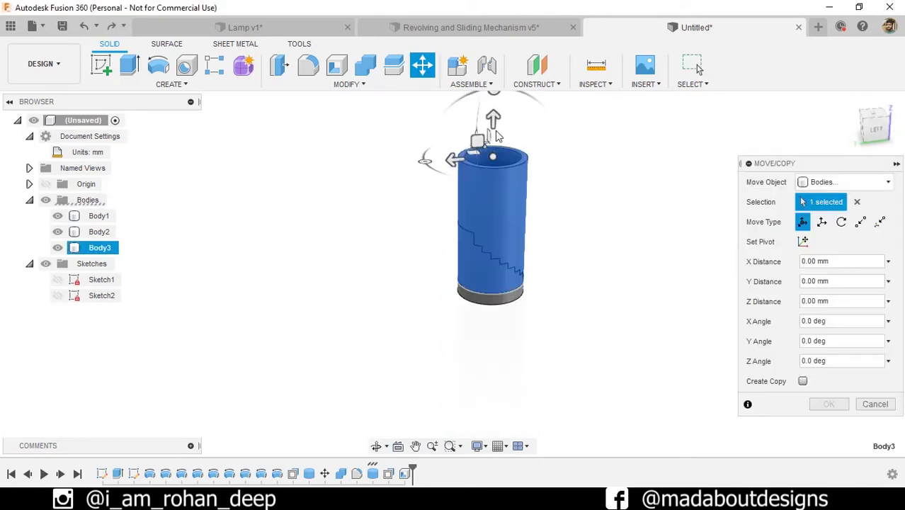
pyautogui.write('25')
pyautogui.moveTo(543, 309)
pyautogui.keyDown('shift'); pyautogui.mouseDown(button='middle')
pyautogui.moveTo(429, 265)
pyautogui.moveTo(496, 297)
pyautogui.mouseUp(button='middle'); pyautogui.keyUp('shift')
pyautogui.write('125')
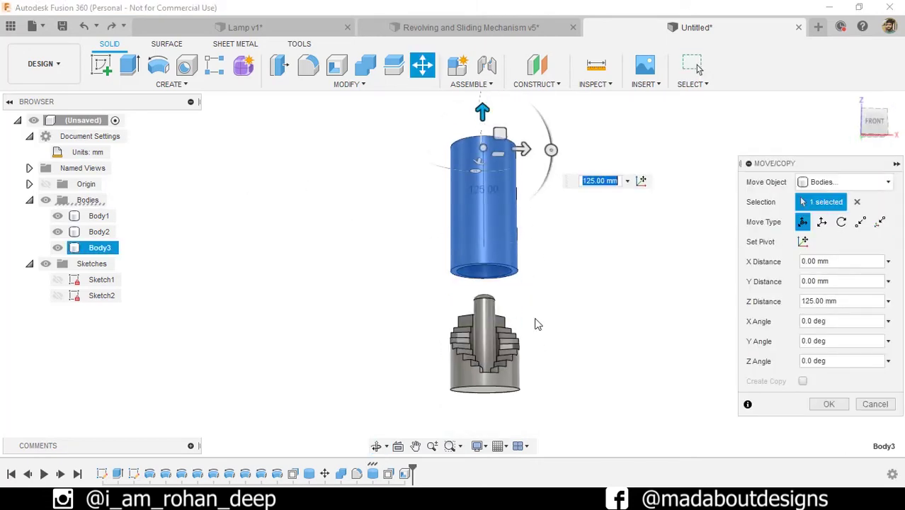
pyautogui.click(875, 404)
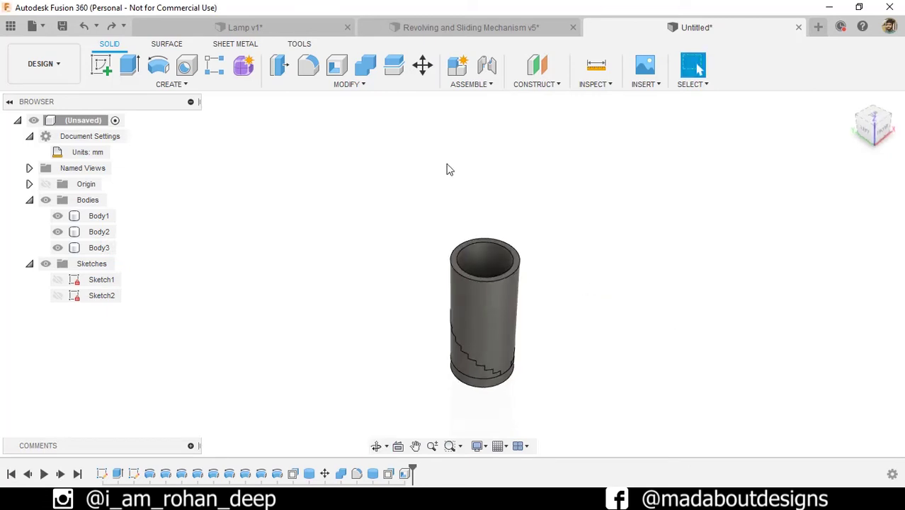
# Step: Combine-cut the staircase and column from the outer tube, keeping both tool bodies
pyautogui.click(363, 68)
pyautogui.click(491, 272)
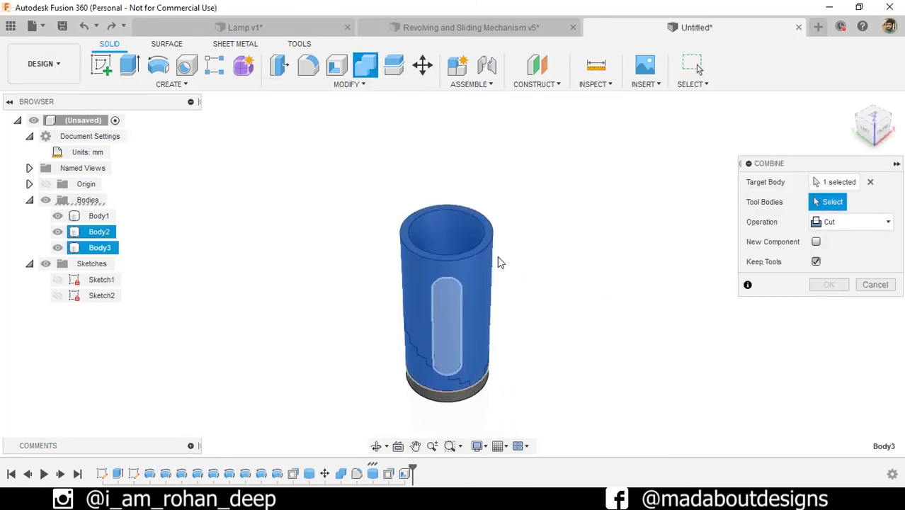
pyautogui.click(431, 402)
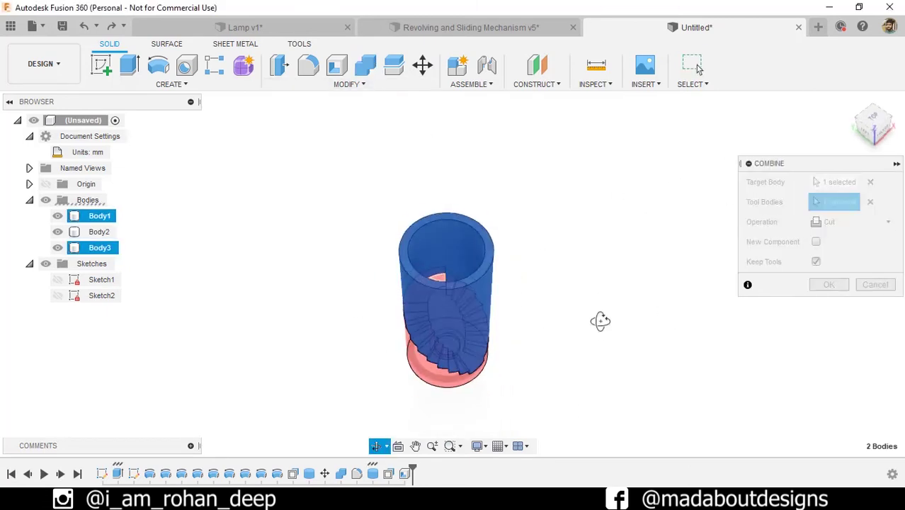
pyautogui.moveTo(599, 319)
pyautogui.keyDown('shift'); pyautogui.mouseDown(button='middle')
pyautogui.moveTo(448, 297)
pyautogui.moveTo(211, 192)
pyautogui.mouseUp(button='middle'); pyautogui.keyUp('shift')
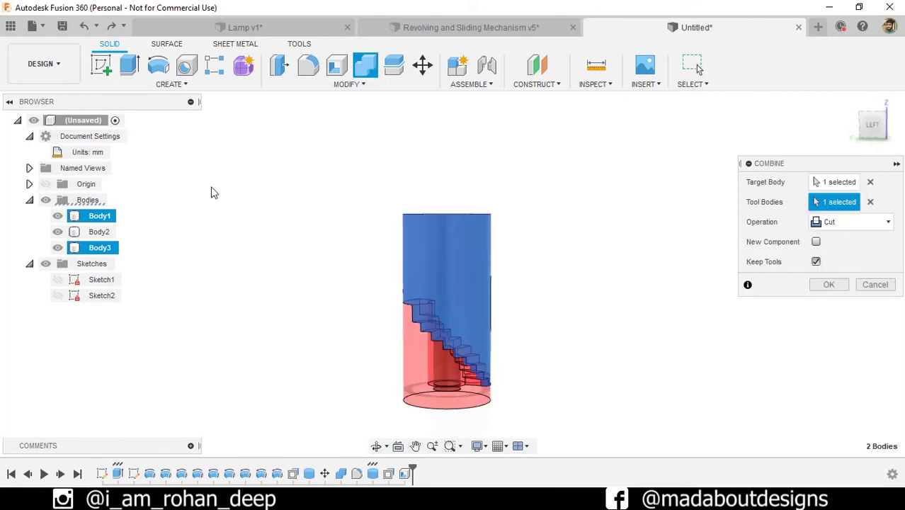
pyautogui.click(58, 247)
pyautogui.keyDown('shift'); pyautogui.moveTo(486, 290); pyautogui.dragTo(531, 307, button='middle'); pyautogui.keyUp('shift')
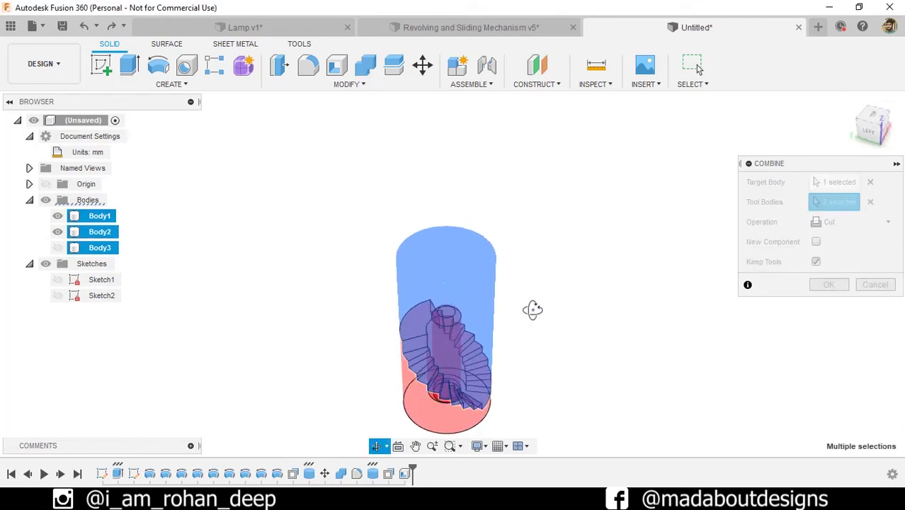
pyautogui.click(57, 247)
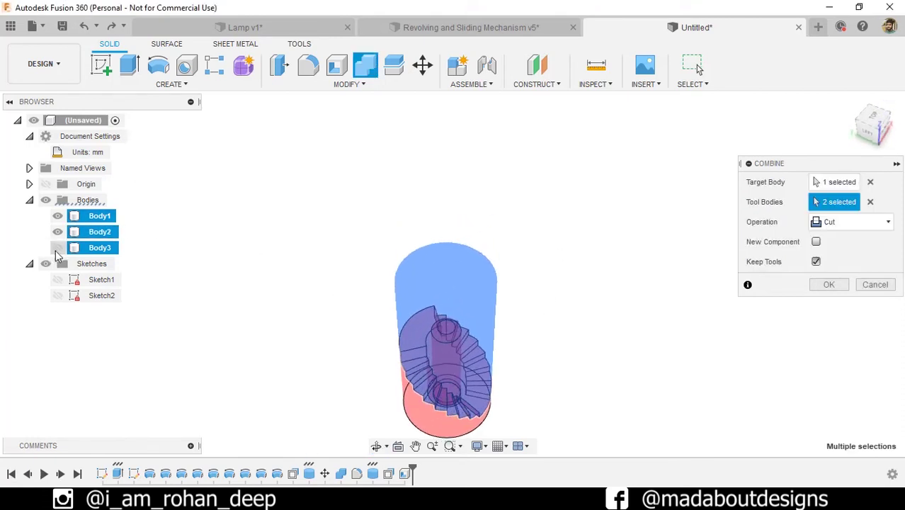
pyautogui.click(828, 286)
pyautogui.keyDown('shift'); pyautogui.moveTo(632, 259); pyautogui.dragTo(670, 206, button='middle'); pyautogui.keyUp('shift')
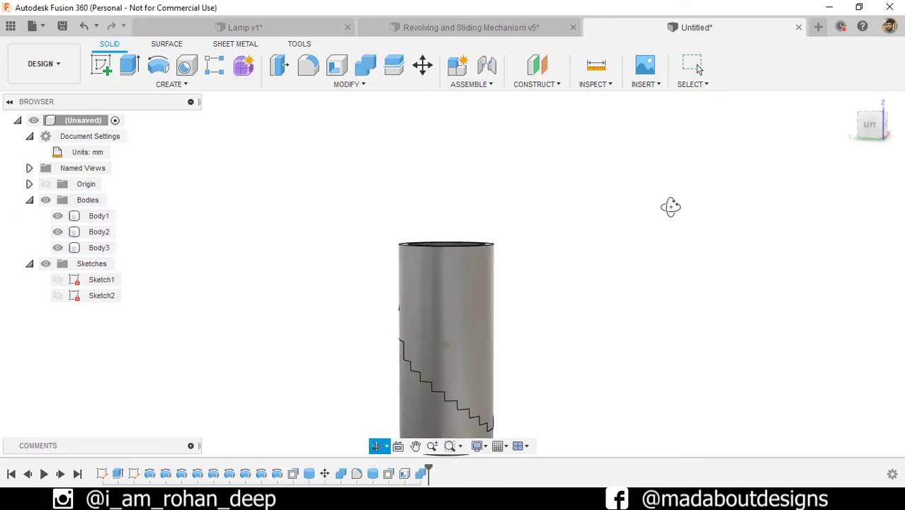
# Step: Move the outer tube body (Body3) 150 mm straight up in Z
pyautogui.press('m')
pyautogui.click(456, 240)
pyautogui.moveTo(467, 202); pyautogui.dragTo(467, 138)
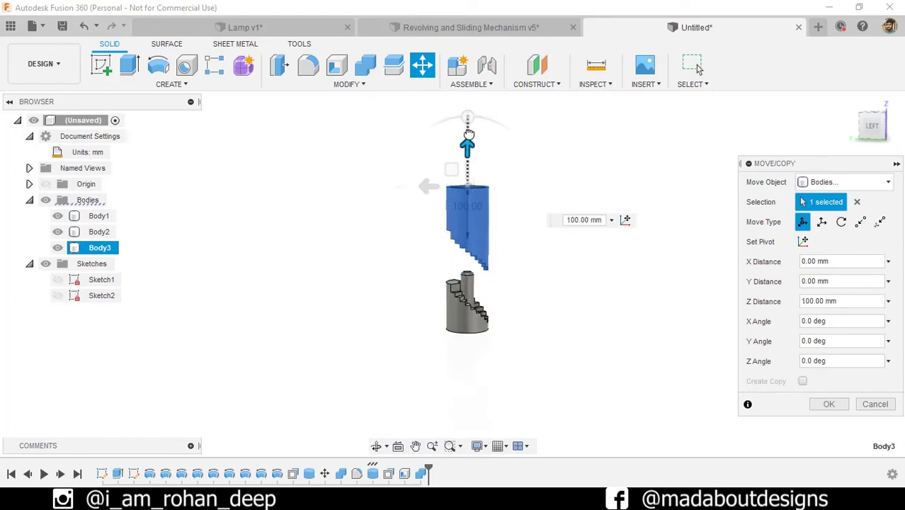
pyautogui.moveTo(467, 142)
pyautogui.keyDown('shift'); pyautogui.mouseDown(button='middle')
pyautogui.moveTo(533, 314)
pyautogui.moveTo(318, 349)
pyautogui.moveTo(268, 261)
pyautogui.moveTo(391, 366)
pyautogui.moveTo(584, 382)
pyautogui.mouseUp(button='middle'); pyautogui.keyUp('shift')
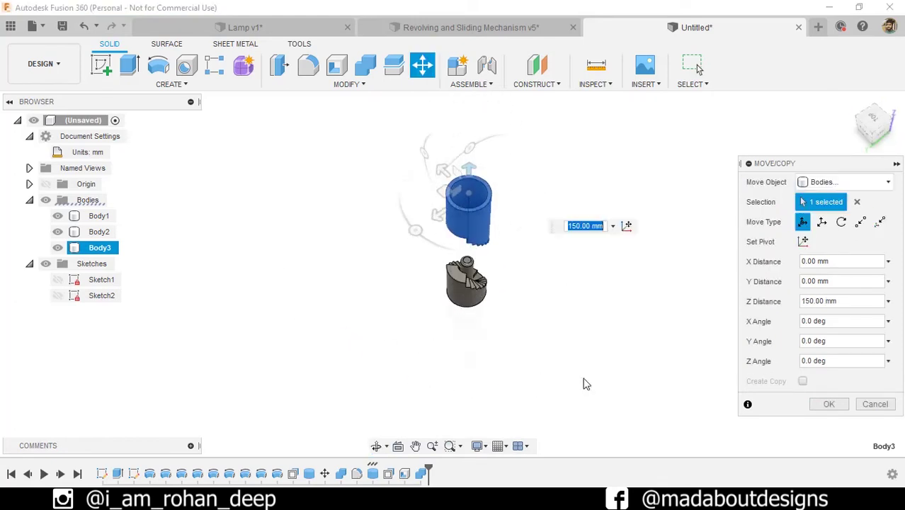
pyautogui.click(829, 404)
pyautogui.moveTo(831, 402)
pyautogui.keyDown('shift'); pyautogui.mouseDown(button='middle')
pyautogui.moveTo(591, 313)
pyautogui.moveTo(599, 240)
pyautogui.moveTo(637, 202)
pyautogui.mouseUp(button='middle'); pyautogui.keyUp('shift')
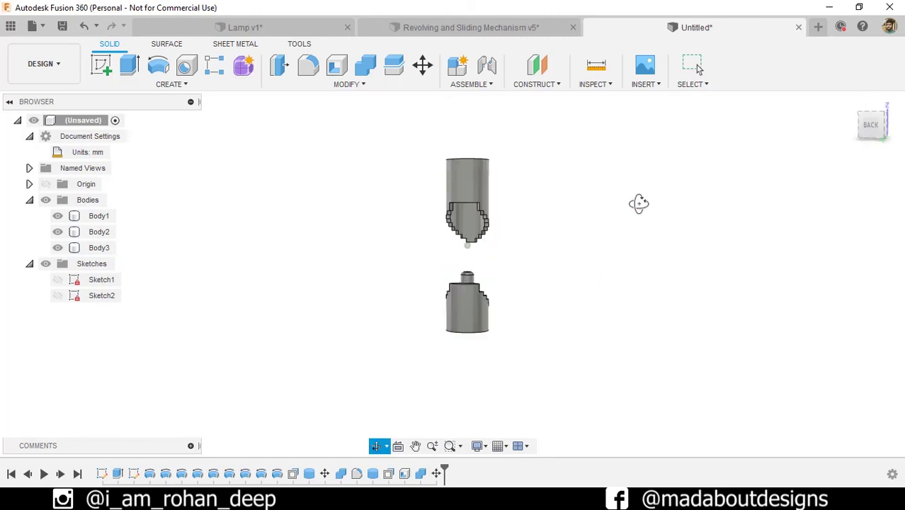
pyautogui.keyDown('shift'); pyautogui.moveTo(538, 254); pyautogui.dragTo(487, 245, button='middle'); pyautogui.keyUp('shift')
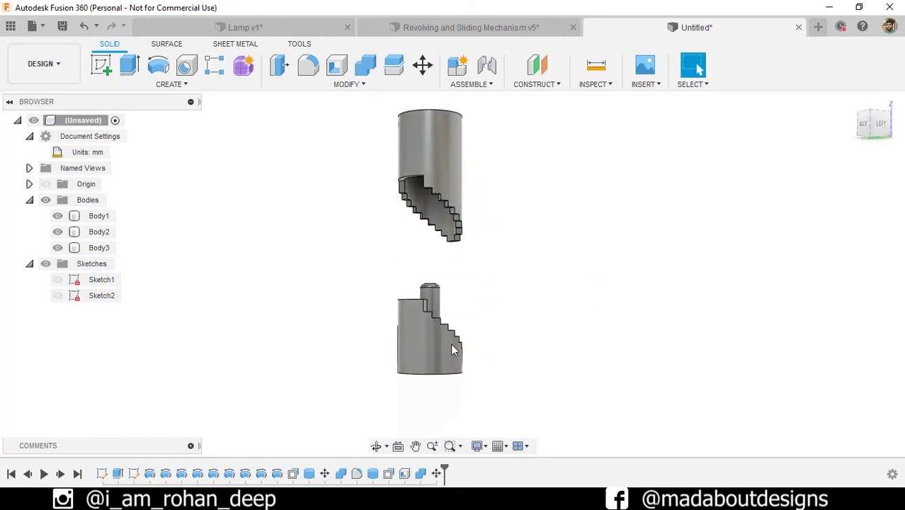
# Step: Inspect the shell component in Lamp v1, then re-edit and confirm the shell feature in Untitled
pyautogui.click(281, 35)
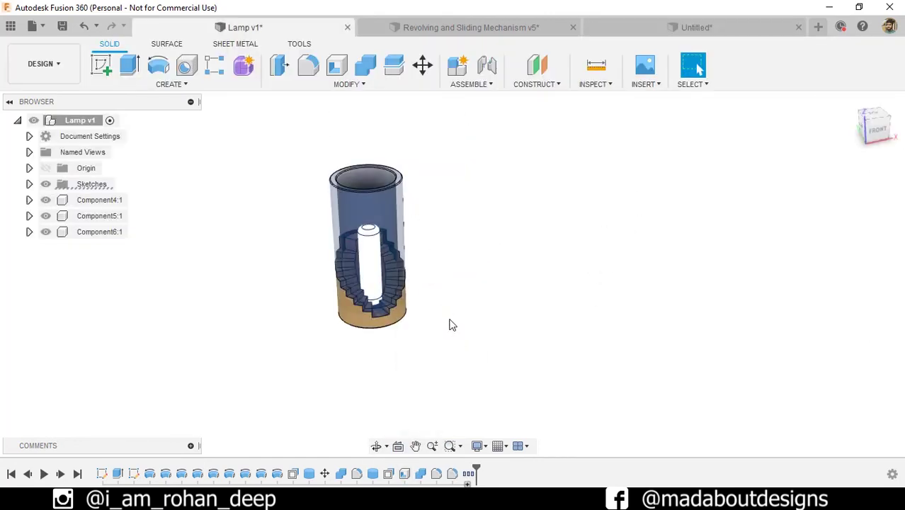
pyautogui.moveTo(397, 221); pyautogui.dragTo(460, 180)
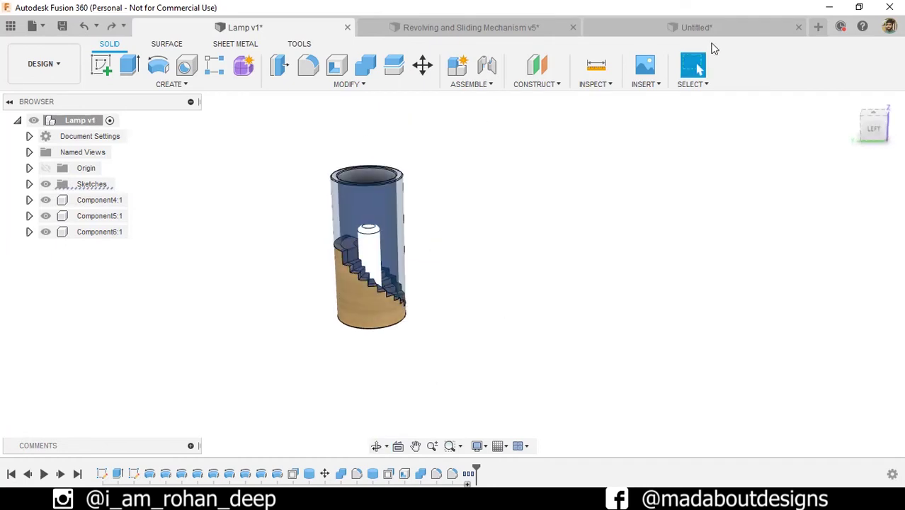
pyautogui.click(696, 27)
pyautogui.doubleClick(405, 474)
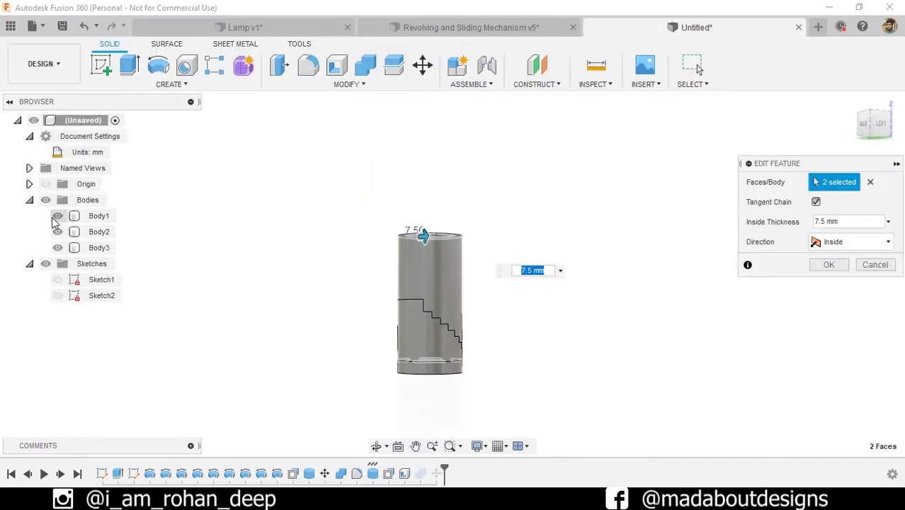
pyautogui.keyDown('shift'); pyautogui.moveTo(248, 341); pyautogui.dragTo(444, 301, button='middle'); pyautogui.keyUp('shift')
pyautogui.scroll(5, 485, 283)
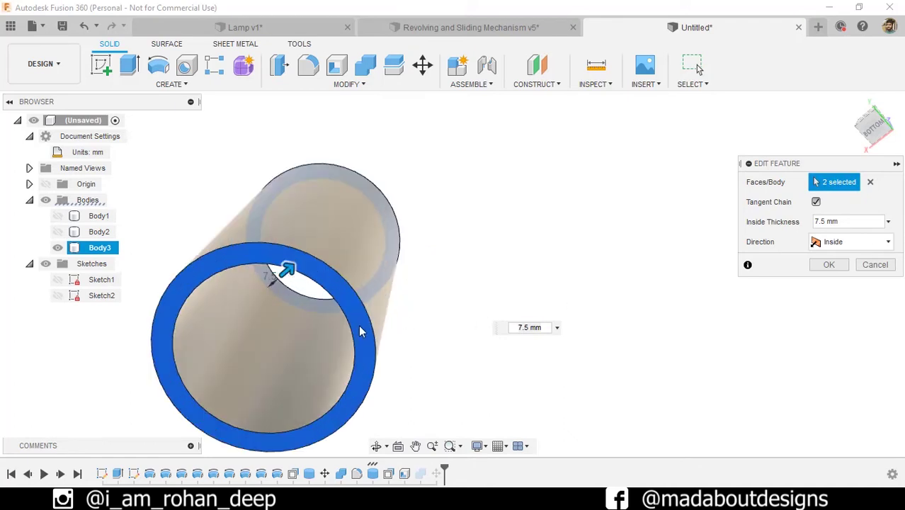
pyautogui.click(829, 264)
pyautogui.scroll(-3, 677, 365)
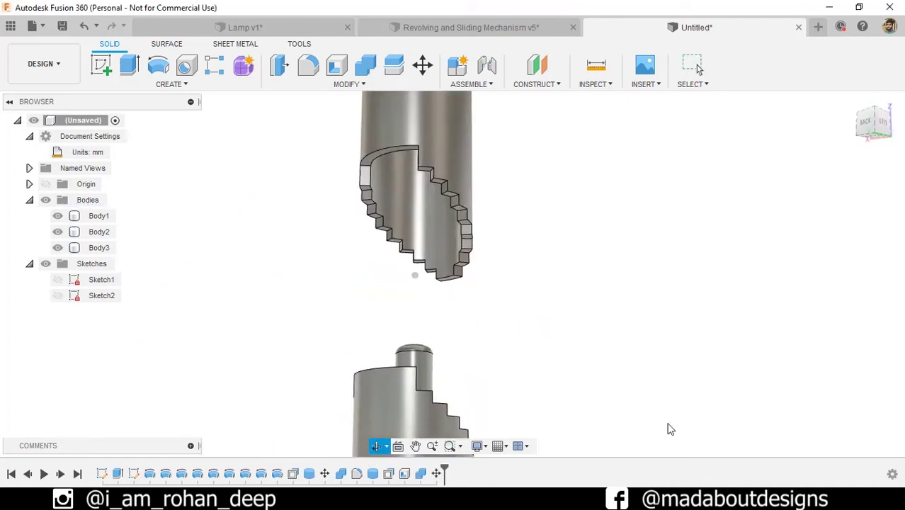
# Step: Roll the history back and shell Body3 with its top face left open
pyautogui.moveTo(410, 468); pyautogui.dragTo(397, 471)
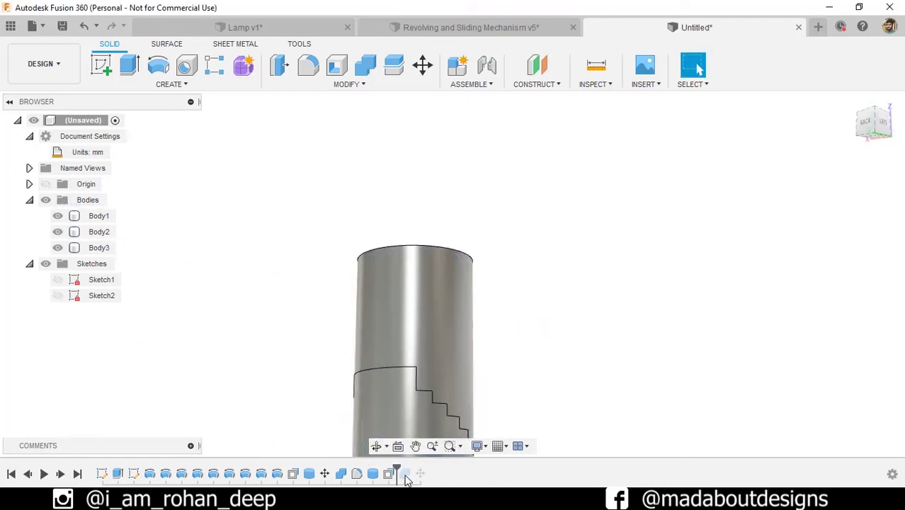
pyautogui.click(337, 65)
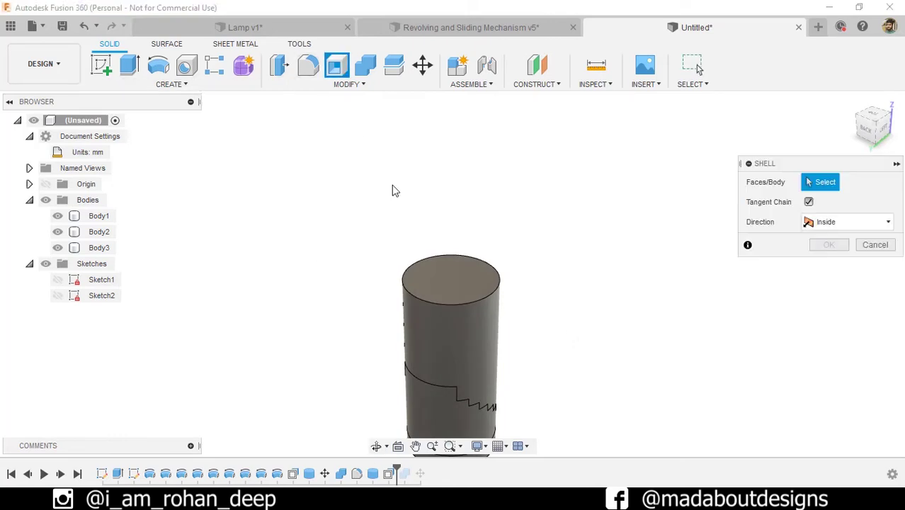
pyautogui.click(436, 275)
pyautogui.click(58, 232)
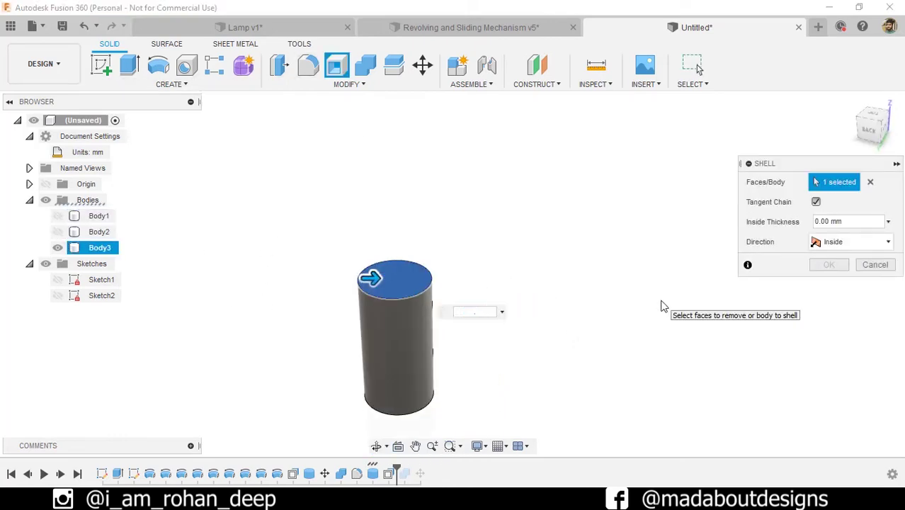
pyautogui.write('7.5')
pyautogui.press('Return')
# Step: Roll the timeline to the end and show Body1 and Body2 again
pyautogui.moveTo(577, 297)
pyautogui.keyDown('shift'); pyautogui.mouseDown(button='middle')
pyautogui.moveTo(499, 384)
pyautogui.moveTo(517, 209)
pyautogui.moveTo(457, 431)
pyautogui.mouseUp(button='middle'); pyautogui.keyUp('shift')
pyautogui.moveTo(421, 467); pyautogui.dragTo(444, 473)
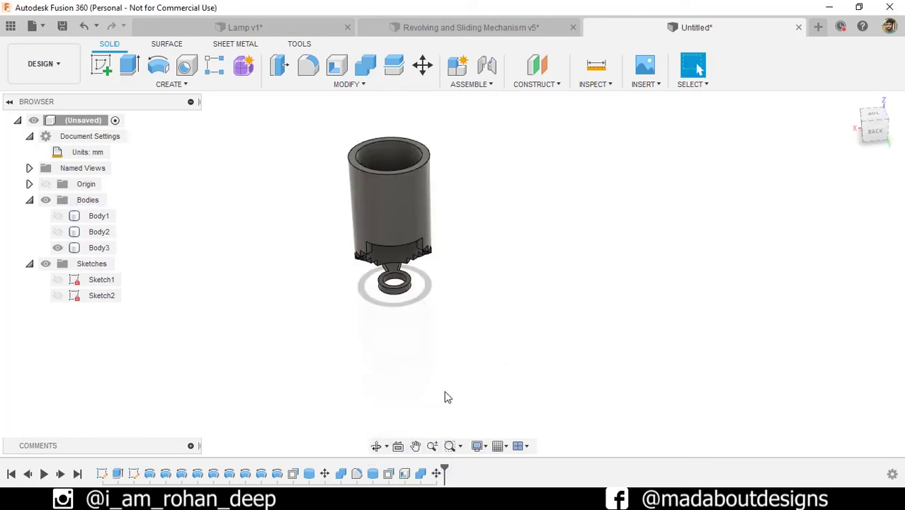
pyautogui.moveTo(444, 396)
pyautogui.keyDown('shift'); pyautogui.mouseDown(button='middle')
pyautogui.moveTo(444, 325)
pyautogui.moveTo(541, 299)
pyautogui.moveTo(349, 333)
pyautogui.moveTo(411, 290)
pyautogui.mouseUp(button='middle'); pyautogui.keyUp('shift')
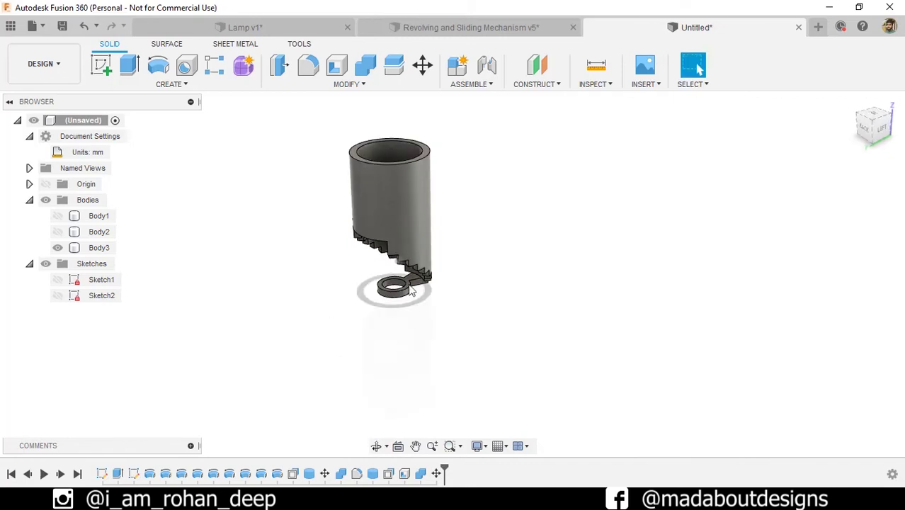
pyautogui.click(57, 231)
pyautogui.click(58, 215)
pyautogui.moveTo(250, 298)
pyautogui.keyDown('shift'); pyautogui.mouseDown(button='middle')
pyautogui.moveTo(224, 250)
pyautogui.moveTo(296, 276)
pyautogui.moveTo(389, 234)
pyautogui.moveTo(480, 383)
pyautogui.moveTo(477, 316)
pyautogui.mouseUp(button='middle'); pyautogui.keyUp('shift')
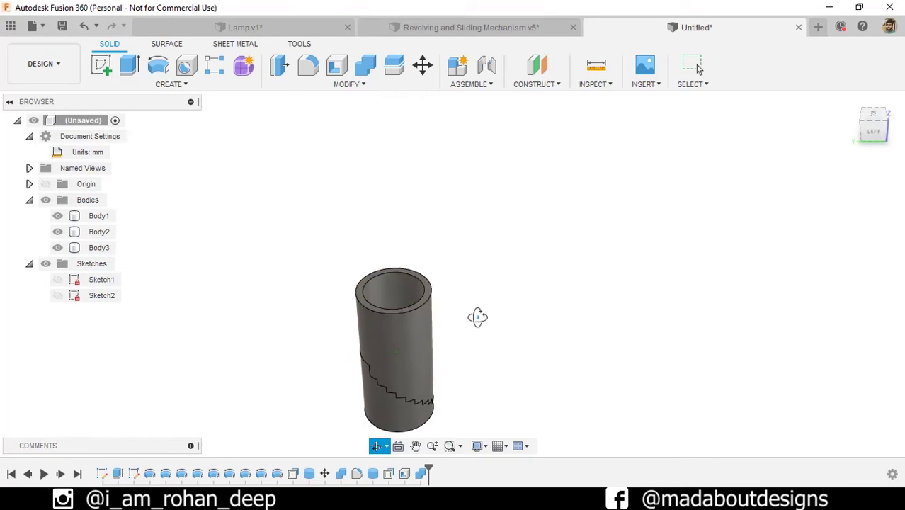
# Step: Fillet the cylinder's top and bottom rim edges at 1 mm
pyautogui.click(357, 84)
pyautogui.click(327, 116)
pyautogui.click(414, 268)
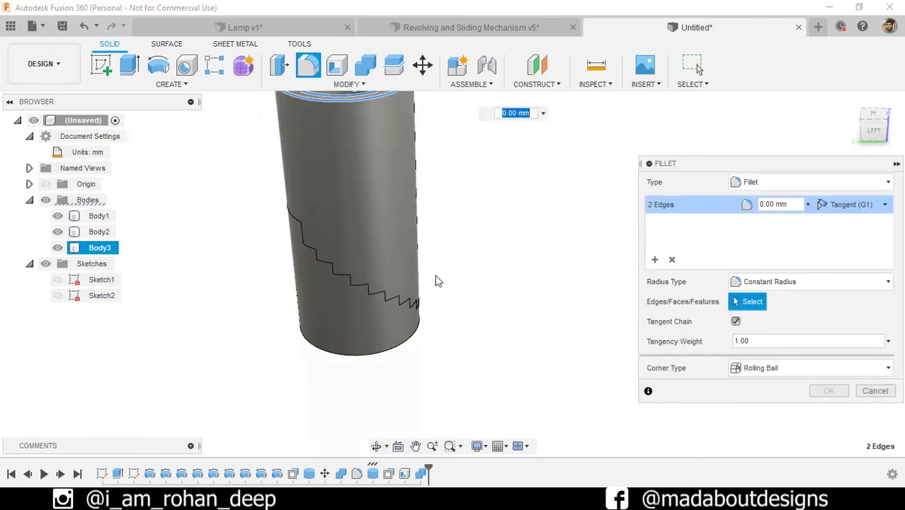
pyautogui.click(424, 322)
pyautogui.keyDown('shift'); pyautogui.moveTo(451, 327); pyautogui.dragTo(418, 304, button='middle'); pyautogui.keyUp('shift')
pyautogui.write('1')
pyautogui.scroll(-2, 490, 310)
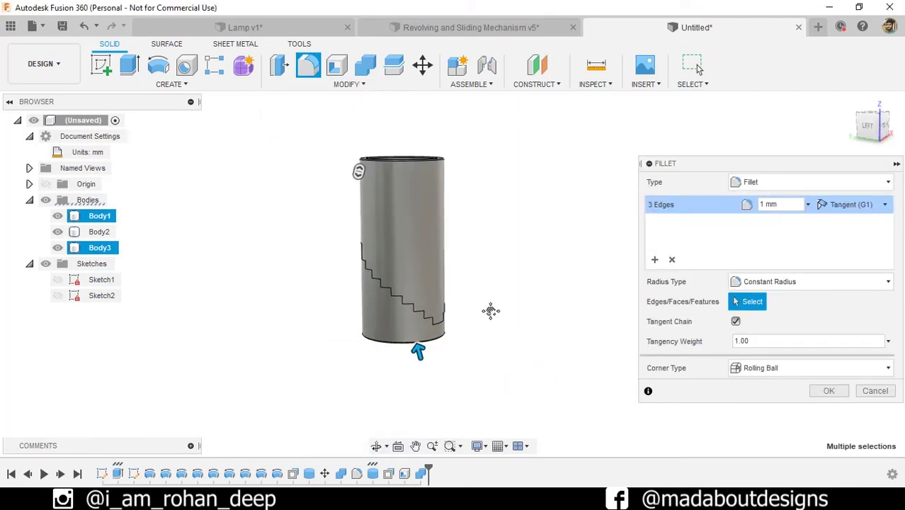
pyautogui.keyDown('shift'); pyautogui.moveTo(491, 310); pyautogui.dragTo(552, 276, button='middle'); pyautogui.keyUp('shift')
pyautogui.press('Return')
pyautogui.moveTo(659, 285)
pyautogui.keyDown('shift'); pyautogui.mouseDown(button='middle')
pyautogui.moveTo(604, 313)
pyautogui.moveTo(602, 260)
pyautogui.mouseUp(button='middle'); pyautogui.keyUp('shift')
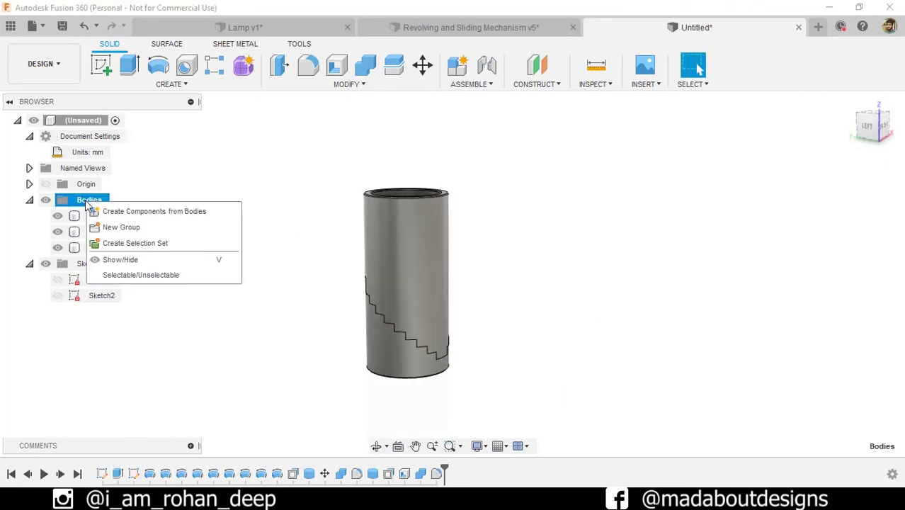
# Step: Convert the three bodies into separate components and check the separated staircase
pyautogui.click(141, 212)
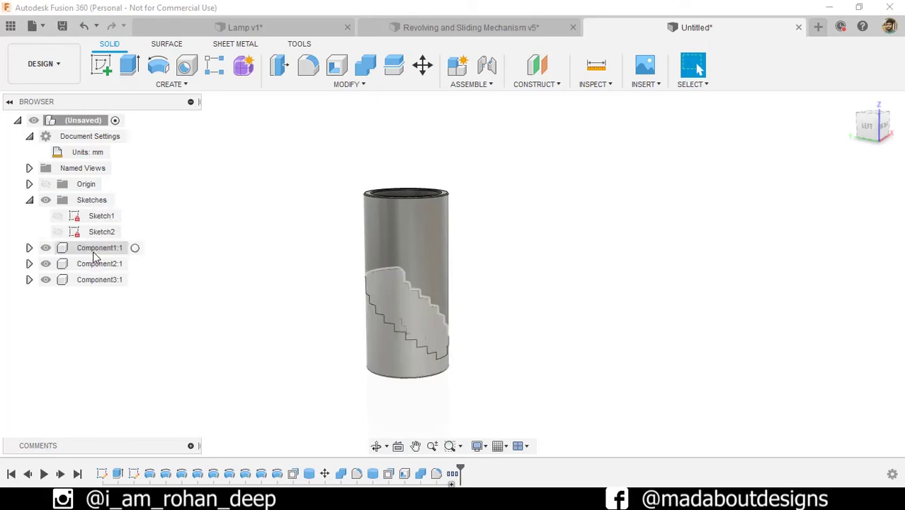
pyautogui.moveTo(395, 328); pyautogui.dragTo(191, 355)
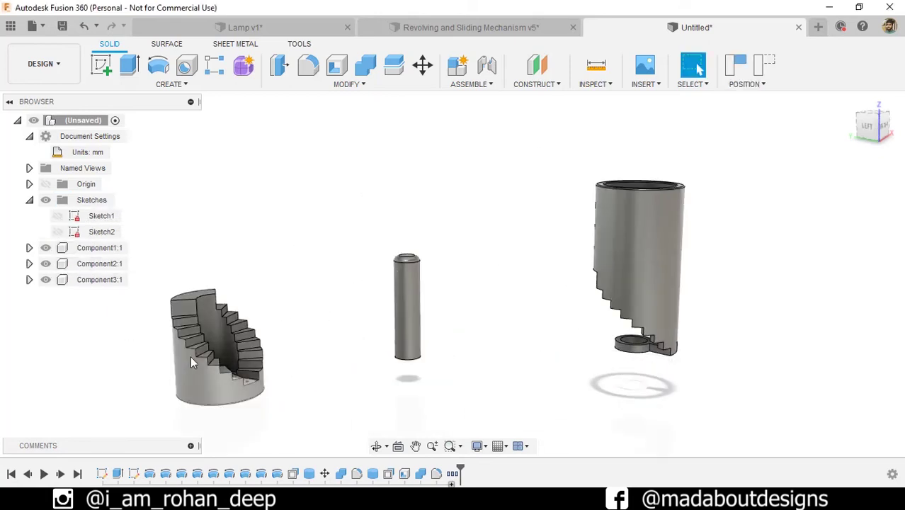
pyautogui.moveTo(324, 334)
pyautogui.keyDown('shift'); pyautogui.mouseDown(button='middle')
pyautogui.moveTo(293, 364)
pyautogui.moveTo(335, 305)
pyautogui.mouseUp(button='middle'); pyautogui.keyUp('shift')
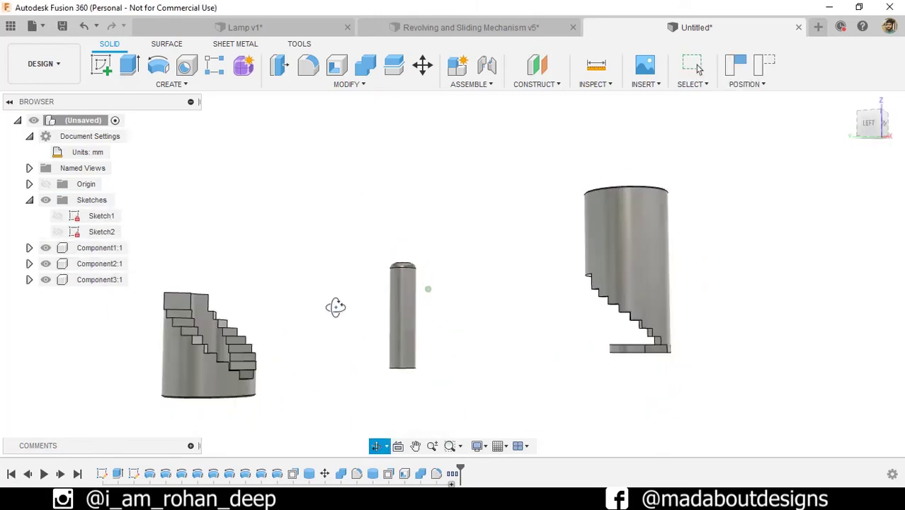
pyautogui.click(762, 65)
# Step: Apply Glass - Frosted to the outer cylinder and Bamboo Light - Semigloss to the staircase
pyautogui.press('a')
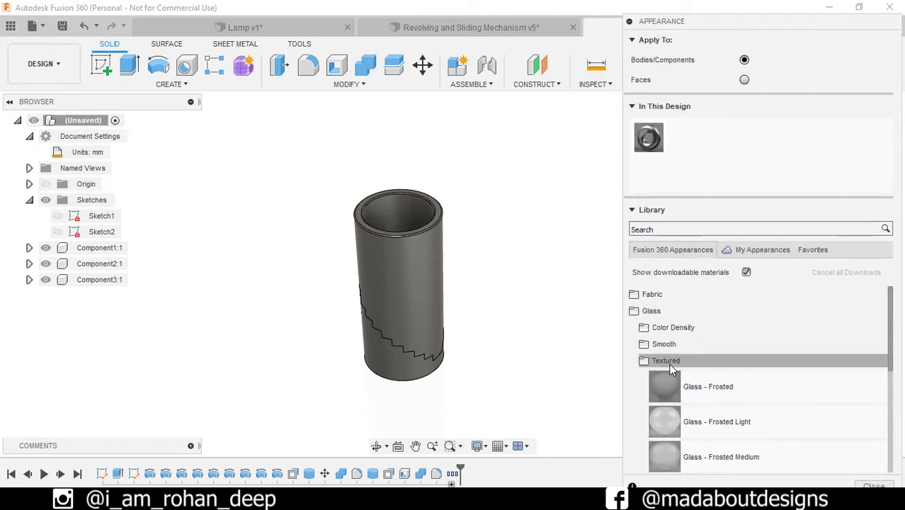
pyautogui.moveTo(664, 386); pyautogui.dragTo(418, 312)
pyautogui.keyDown('shift'); pyautogui.moveTo(466, 394); pyautogui.dragTo(491, 349, button='middle'); pyautogui.keyUp('shift')
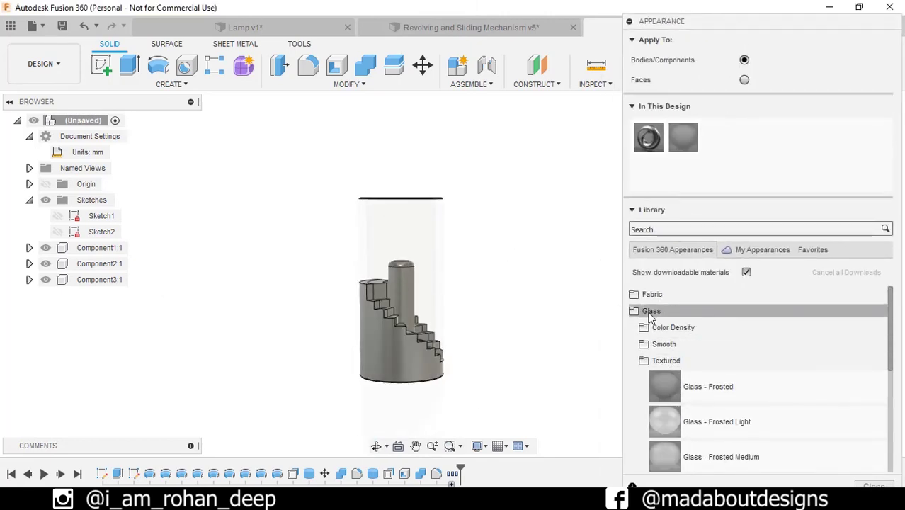
pyautogui.click(651, 310)
pyautogui.scroll(-1, 651, 396)
pyautogui.click(651, 441)
pyautogui.scroll(-3, 724, 371)
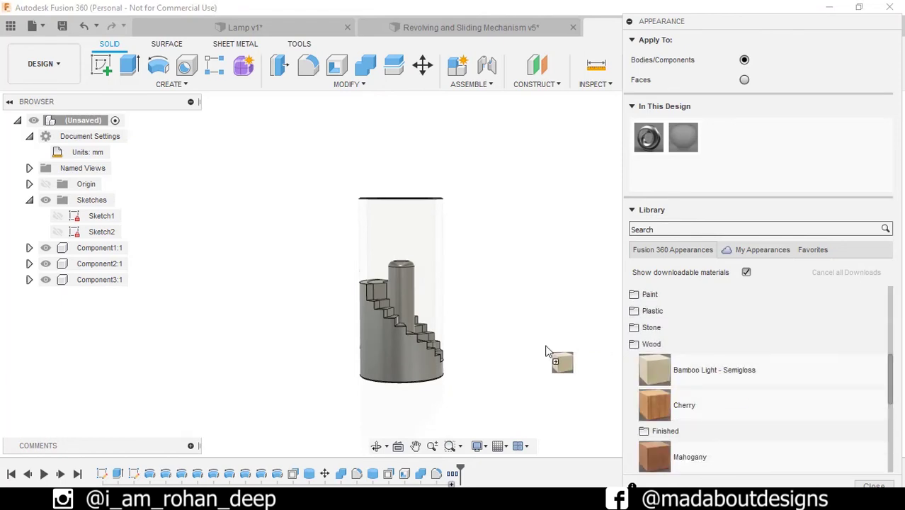
pyautogui.moveTo(724, 371); pyautogui.dragTo(413, 361)
pyautogui.keyDown('shift'); pyautogui.moveTo(413, 360); pyautogui.dragTo(522, 399, button='middle'); pyautogui.keyUp('shift')
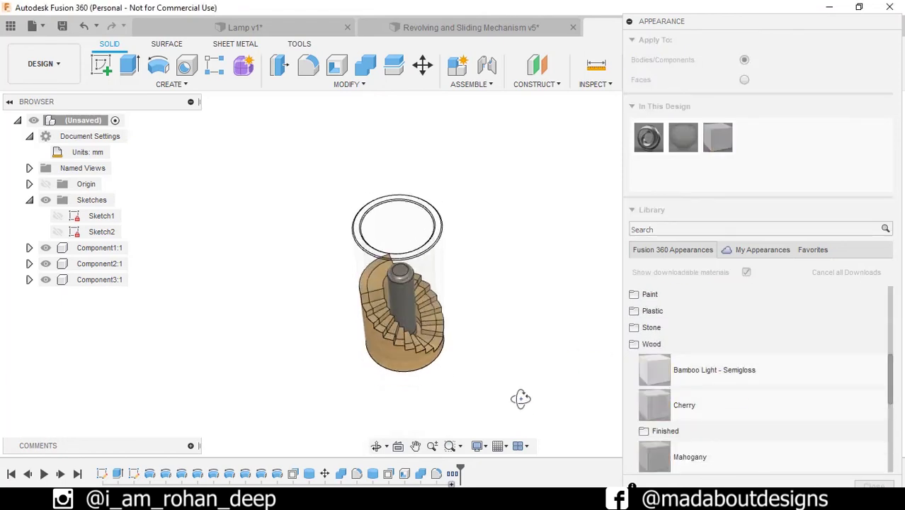
# Step: Apply the emissive A Type Bulb - Frosted appearance to the central column
pyautogui.click(656, 346)
pyautogui.click(664, 394)
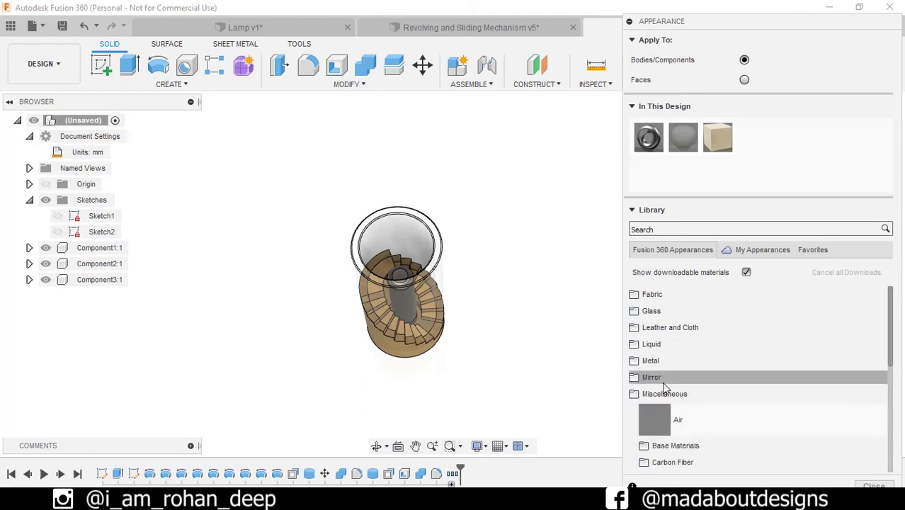
pyautogui.scroll(-3, 663, 384)
pyautogui.scroll(-2, 663, 384)
pyautogui.scroll(2, 670, 391)
pyautogui.click(669, 388)
pyautogui.scroll(-2, 679, 375)
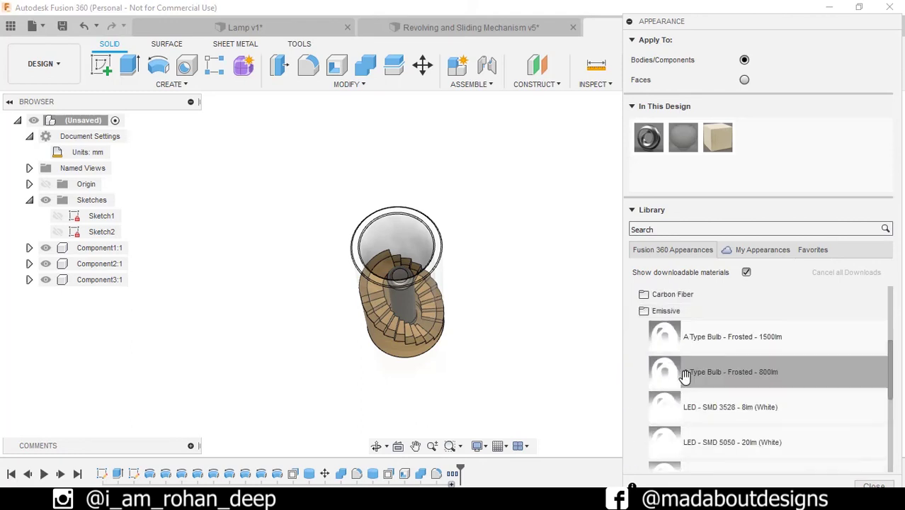
pyautogui.moveTo(439, 319); pyautogui.dragTo(440, 320)
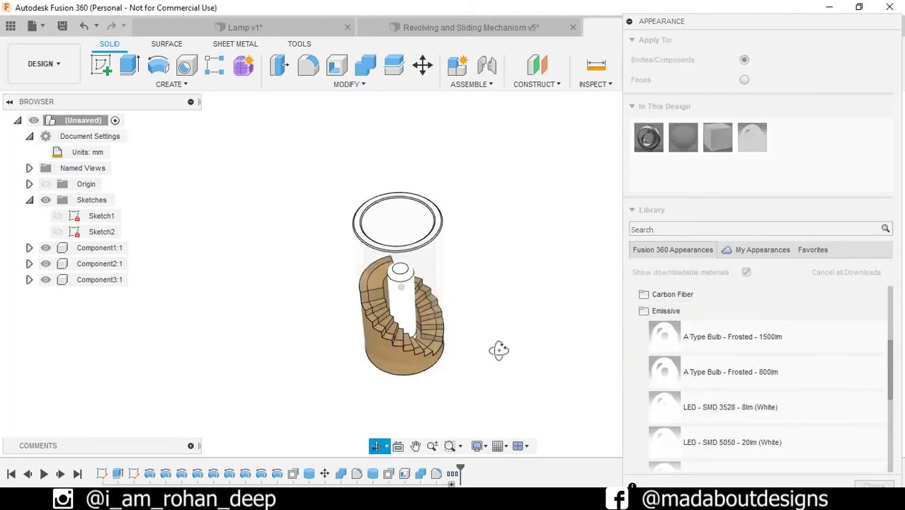
# Step: Tint the Glass - Frosted appearance blue
pyautogui.doubleClick(684, 140)
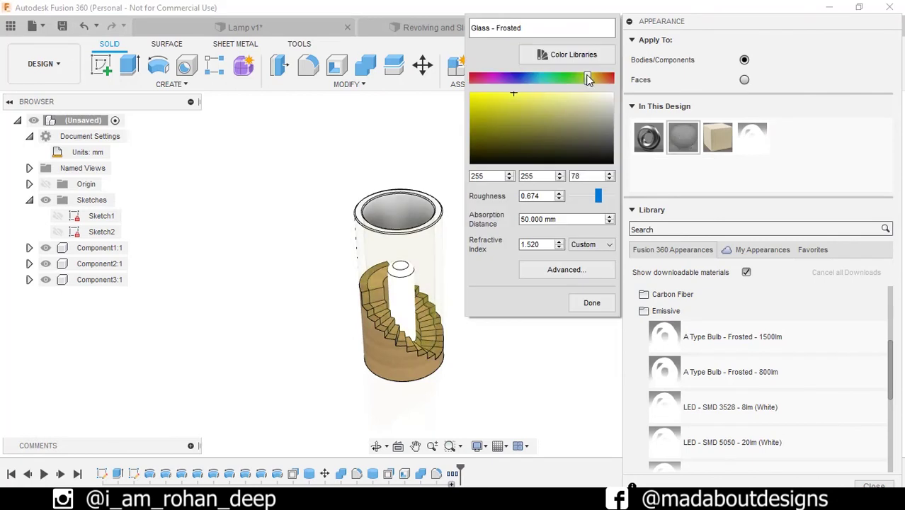
pyautogui.moveTo(587, 78); pyautogui.dragTo(527, 77)
pyautogui.click(588, 303)
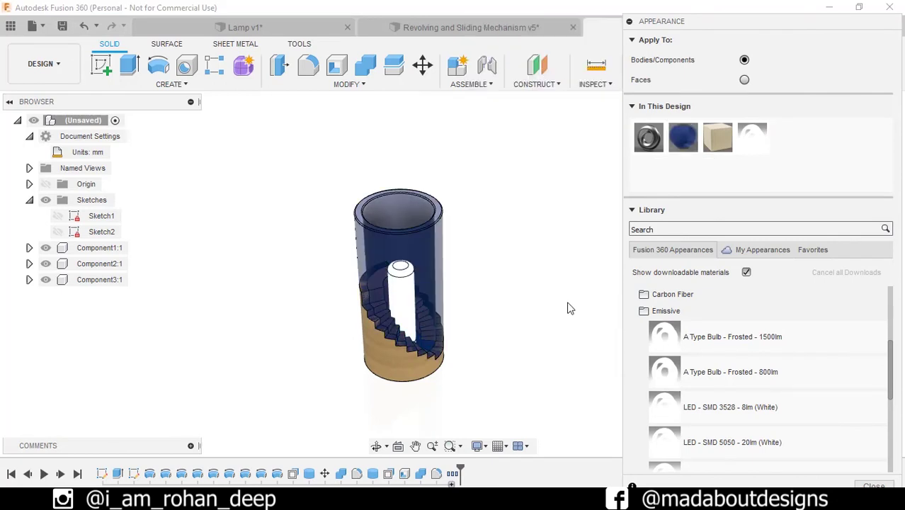
pyautogui.keyDown('shift'); pyautogui.moveTo(571, 308); pyautogui.dragTo(539, 255, button='middle'); pyautogui.keyUp('shift')
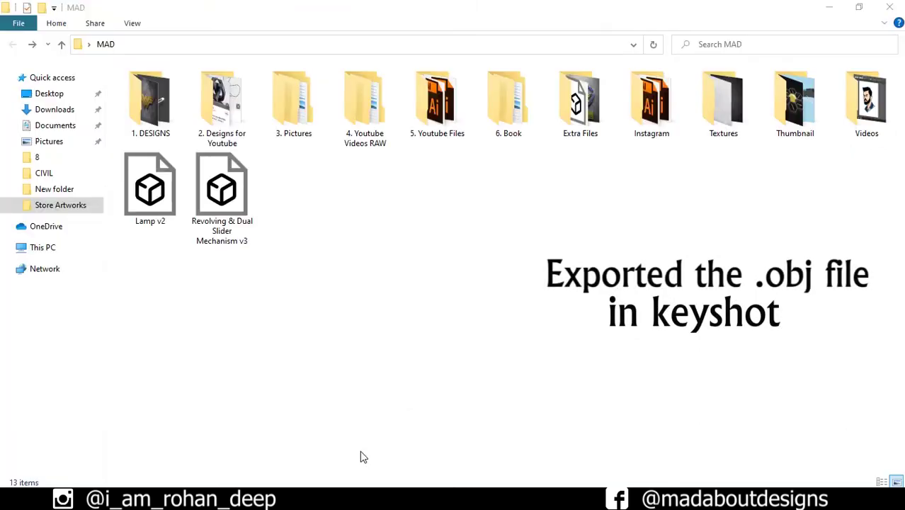
# Step: Launch KeyShot 9 from the 'ke' search and begin importing the Lamp v2 model
pyautogui.press('super')
pyautogui.write('ke')
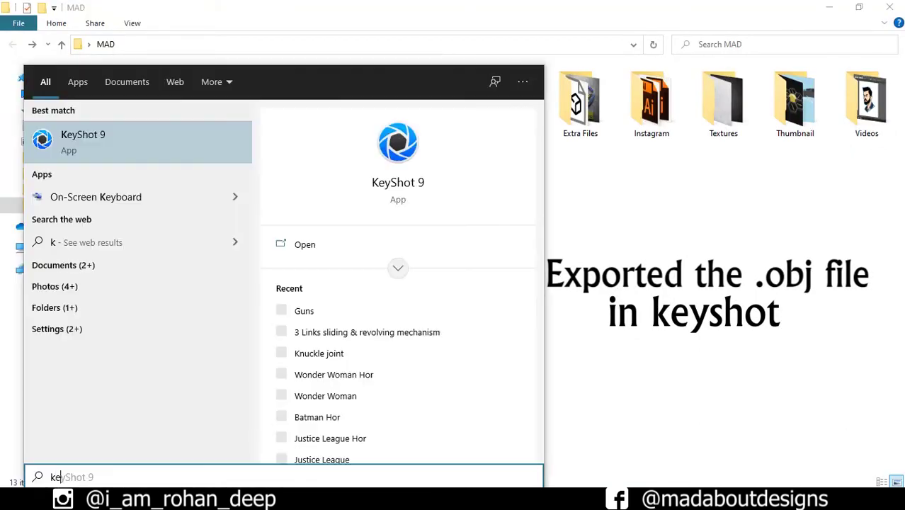
pyautogui.press('Return')
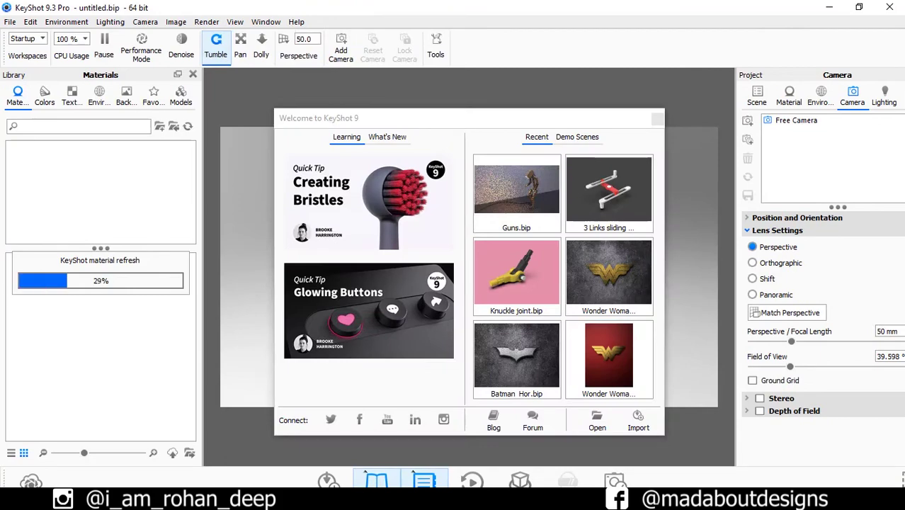
pyautogui.click(328, 481)
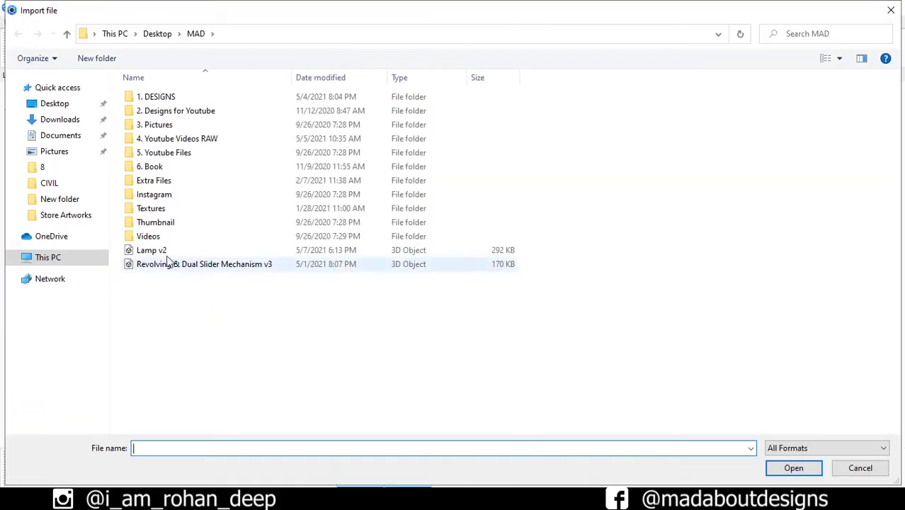
pyautogui.press('Escape')
# Step: Import Lamp v2, rotate it -90° about X to stand upright, and rest it on the ground
pyautogui.click(533, 320)
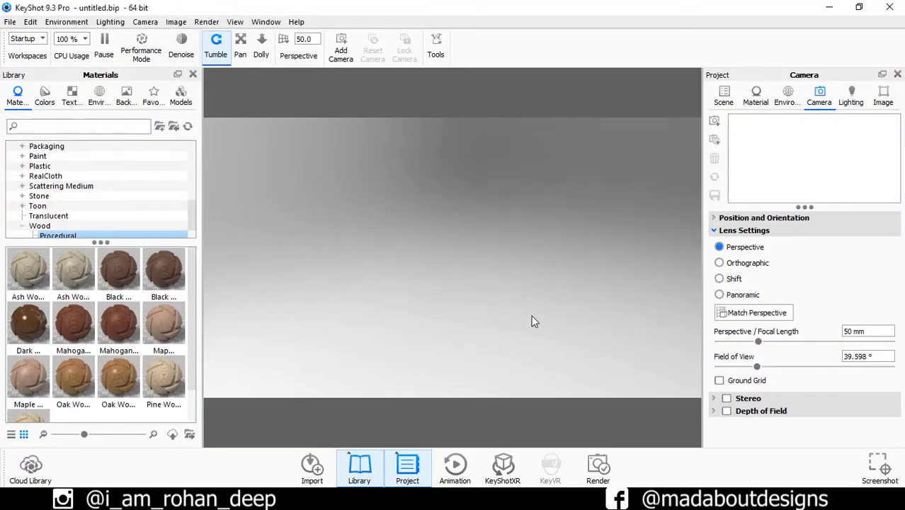
pyautogui.click(724, 96)
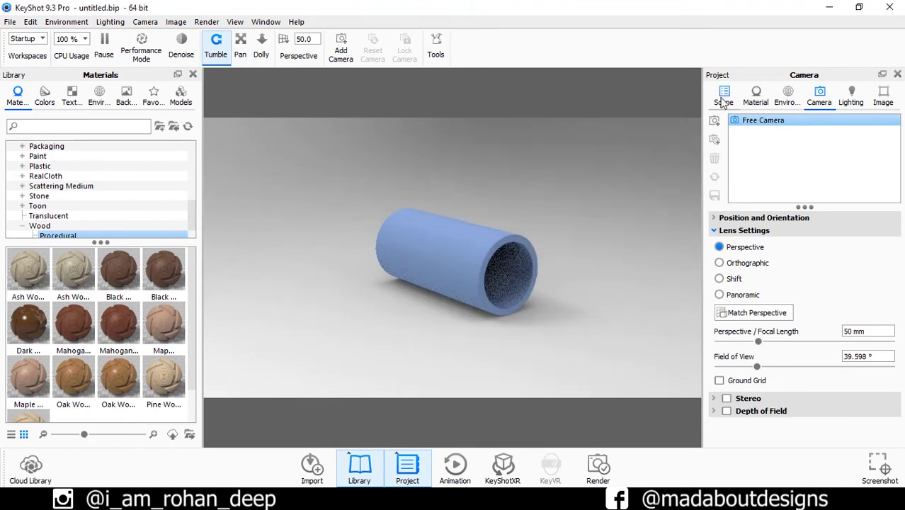
pyautogui.click(765, 167)
pyautogui.moveTo(488, 211)
pyautogui.keyDown('shift'); pyautogui.mouseDown()
pyautogui.moveTo(322, 156)
pyautogui.moveTo(314, 178)
pyautogui.mouseUp(); pyautogui.keyUp('shift')
pyautogui.moveTo(456, 168); pyautogui.dragTo(453, 101)
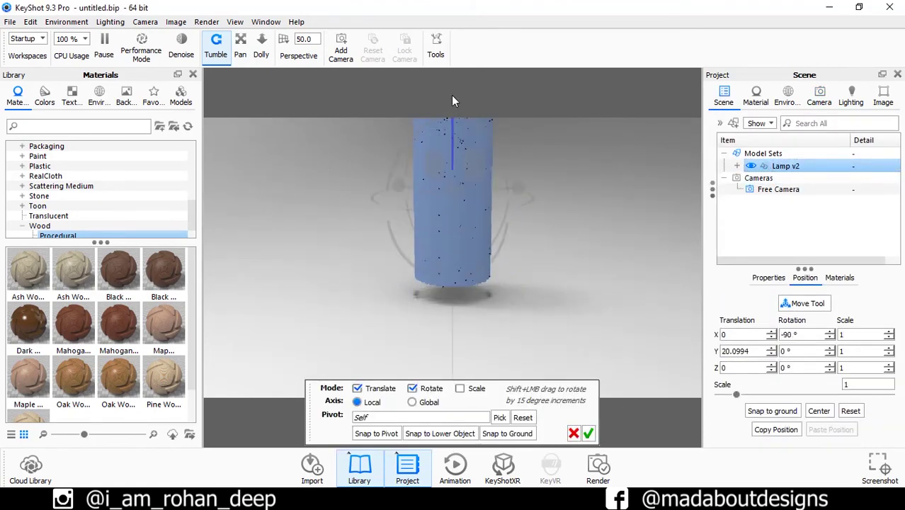
pyautogui.click(587, 432)
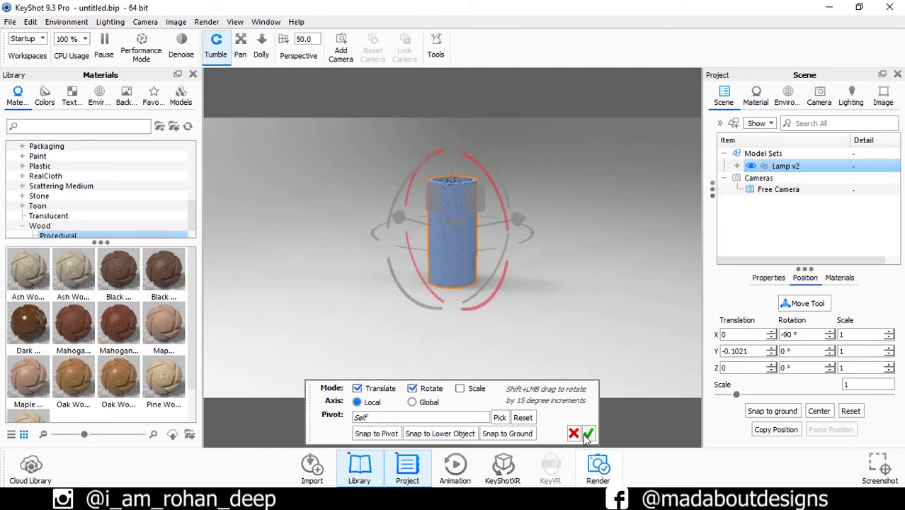
pyautogui.press('Return')
pyautogui.scroll(-1, 71, 283)
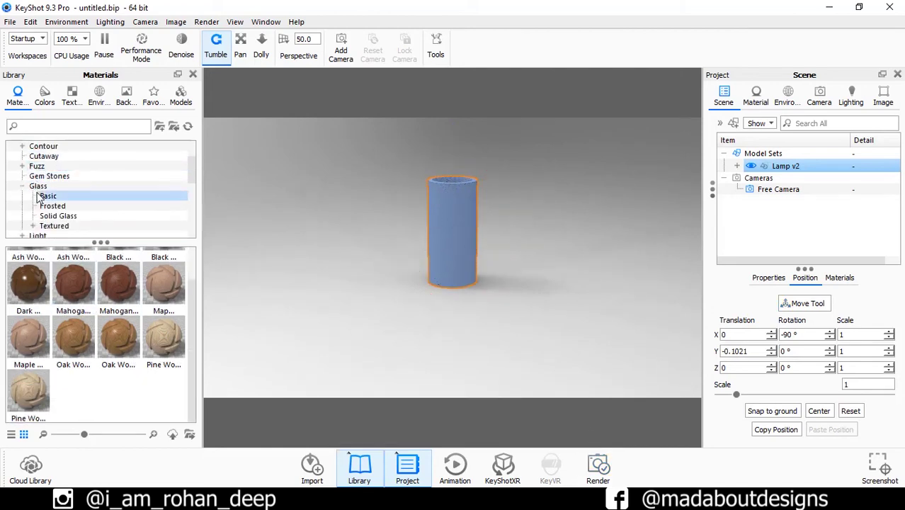
# Step: Apply Frosted glass to the outer shell and tint it light blue
pyautogui.scroll(-1, 43, 198)
pyautogui.click(58, 185)
pyautogui.click(53, 176)
pyautogui.moveTo(72, 273)
pyautogui.mouseDown()
pyautogui.moveTo(453, 233)
pyautogui.moveTo(433, 231)
pyautogui.mouseUp()
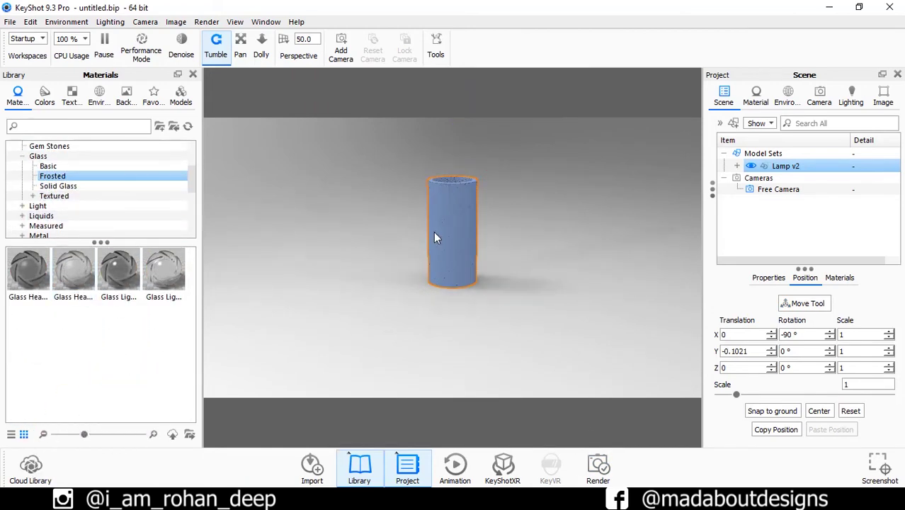
pyautogui.doubleClick(465, 201)
pyautogui.click(886, 204)
pyautogui.click(883, 106)
pyautogui.click(825, 62)
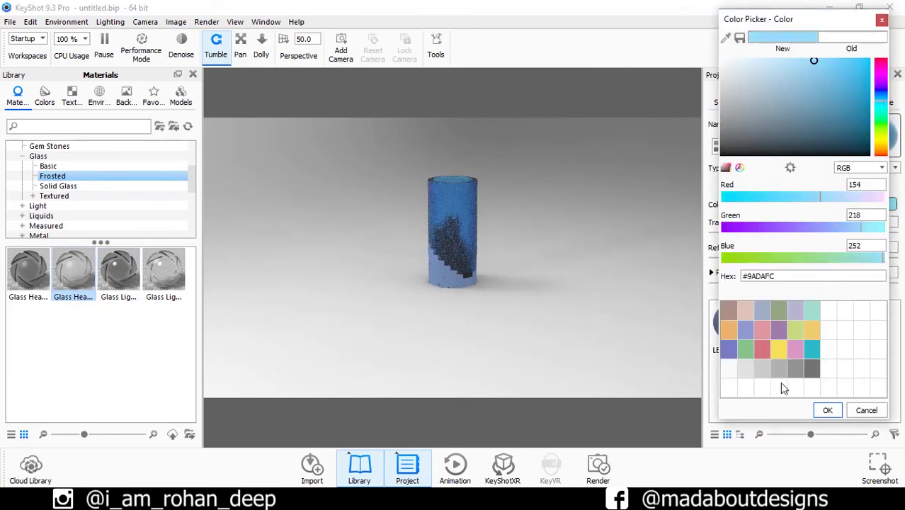
pyautogui.click(827, 410)
# Step: Hide the glass shell and apply Oak Wood to the stair base
pyautogui.click(734, 97)
pyautogui.click(764, 179)
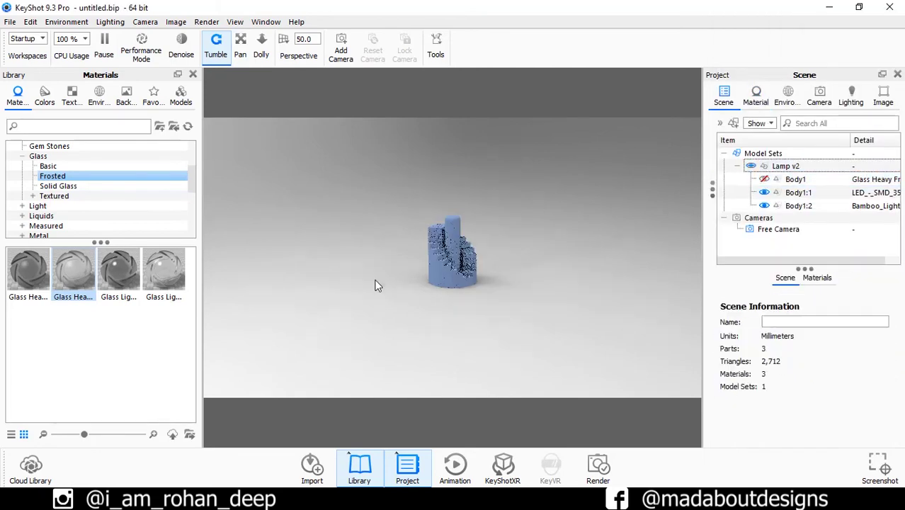
pyautogui.scroll(-3, 67, 229)
pyautogui.click(47, 215)
pyautogui.scroll(-1, 73, 333)
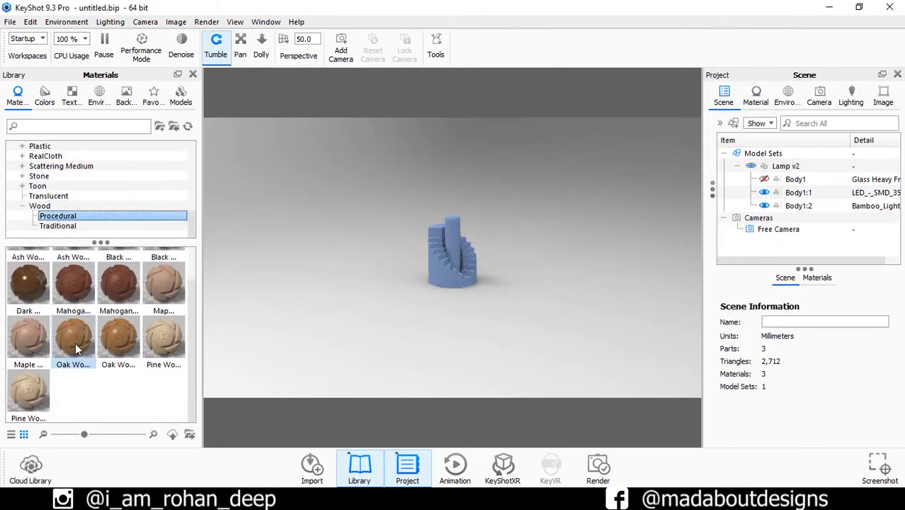
pyautogui.moveTo(73, 336); pyautogui.dragTo(464, 278)
# Step: Apply the Emissive Neutral material to the central column, found by searching 'emi'
pyautogui.click(453, 232)
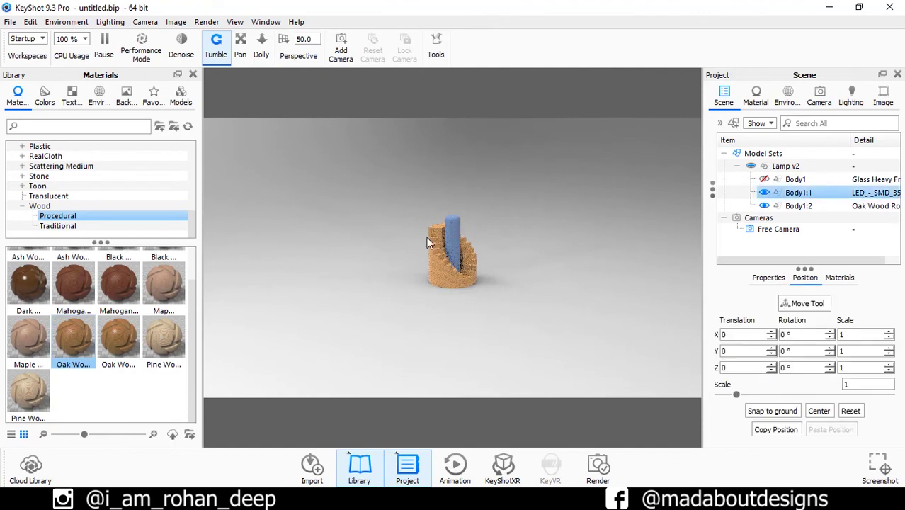
pyautogui.scroll(1, 45, 204)
pyautogui.scroll(2, 45, 204)
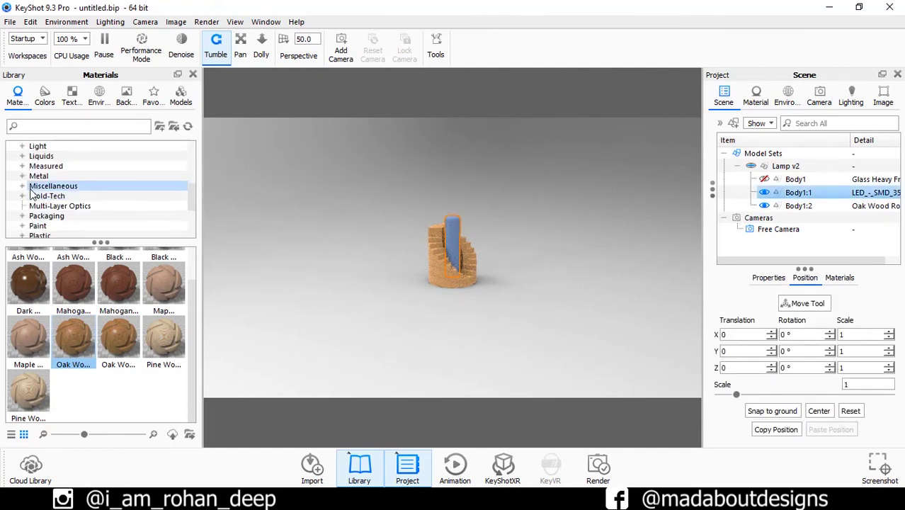
pyautogui.scroll(1, 21, 190)
pyautogui.scroll(2, 21, 184)
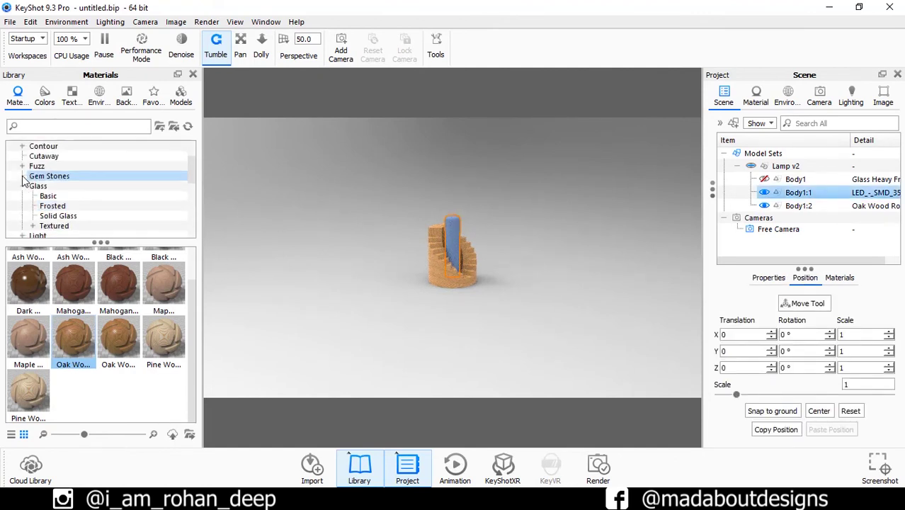
pyautogui.scroll(1, 23, 180)
pyautogui.write('emi')
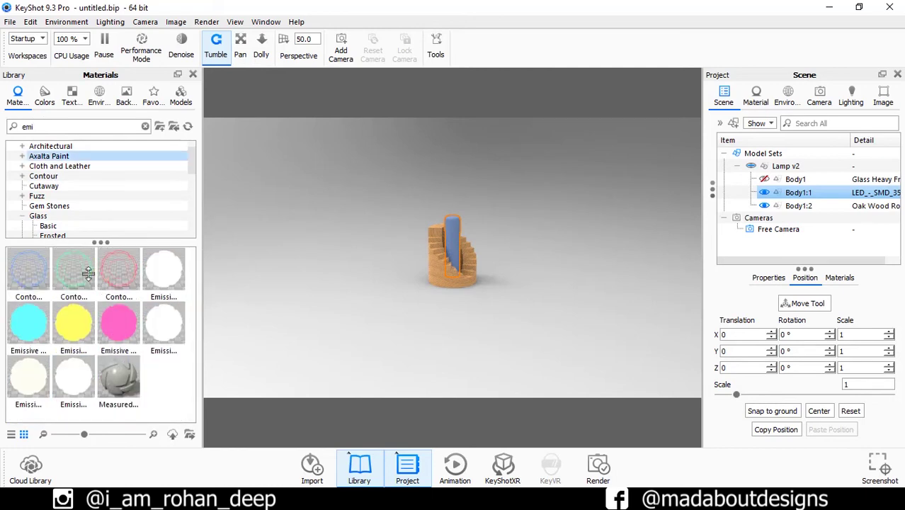
pyautogui.moveTo(439, 247); pyautogui.dragTo(454, 228)
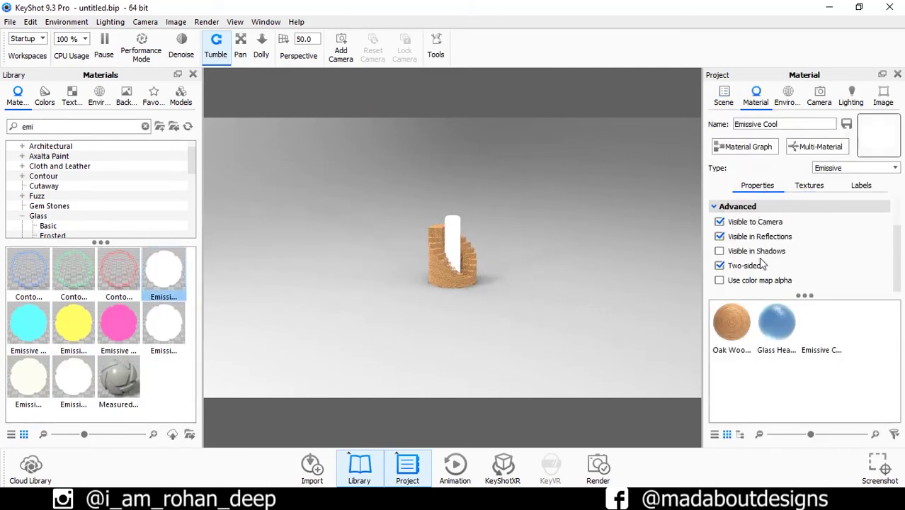
pyautogui.moveTo(178, 321); pyautogui.dragTo(451, 223)
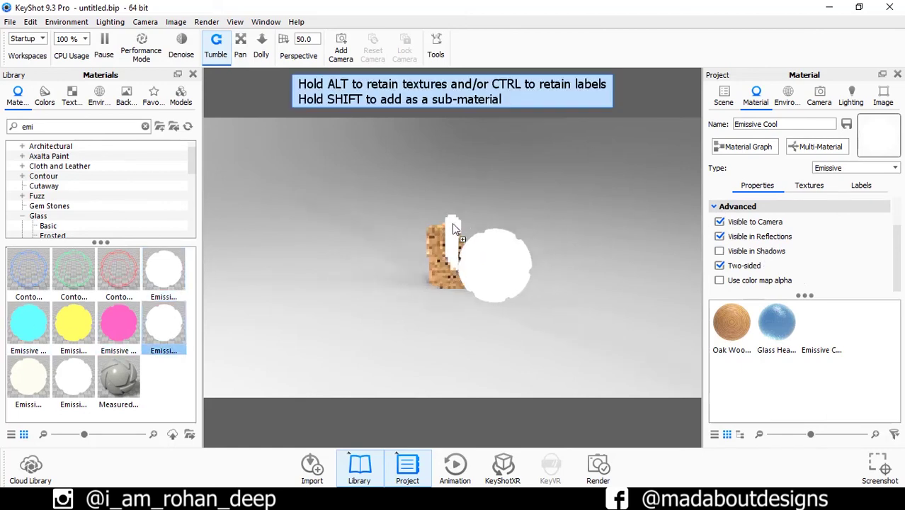
# Step: Review the Emissive Neutral material's texture and label options, keeping its type Emissive
pyautogui.click(808, 185)
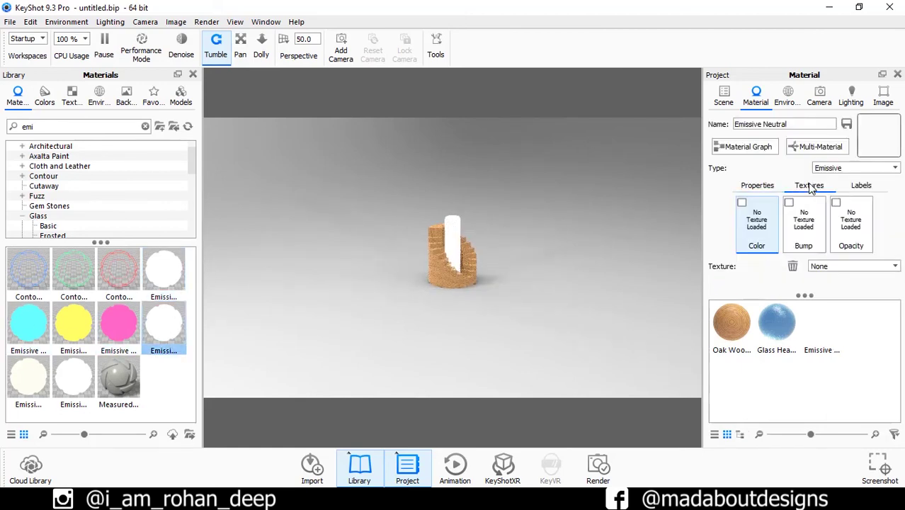
pyautogui.click(858, 185)
pyautogui.click(757, 185)
pyautogui.click(857, 168)
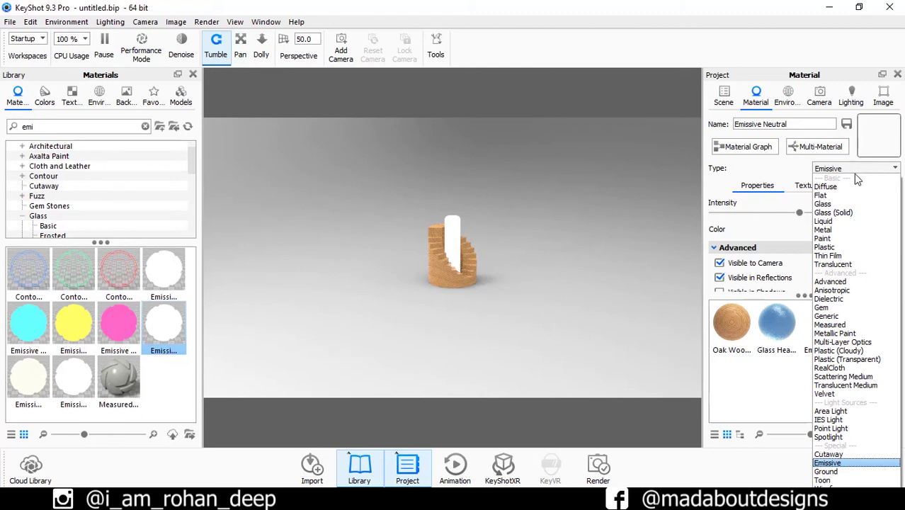
pyautogui.press('Escape')
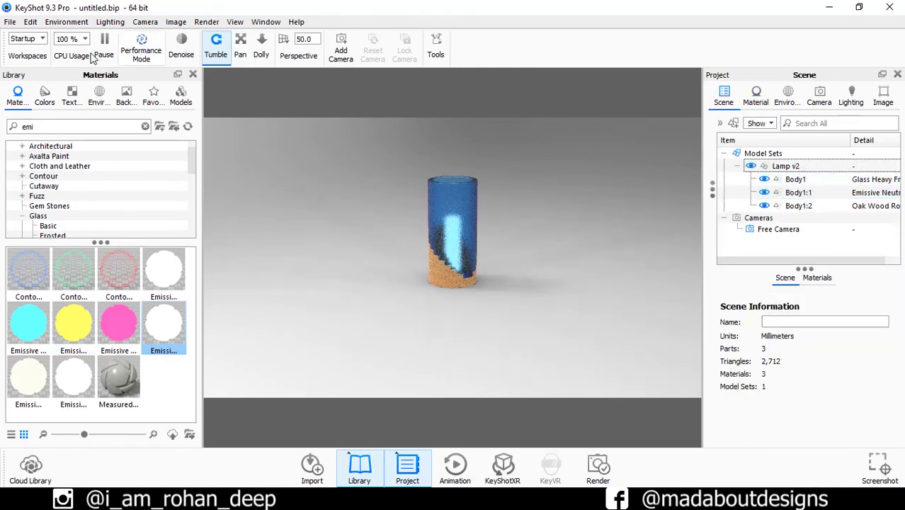
# Step: Drag a studio environment preset into the viewport
pyautogui.click(99, 96)
pyautogui.scroll(-3, 101, 323)
pyautogui.scroll(-3, 101, 324)
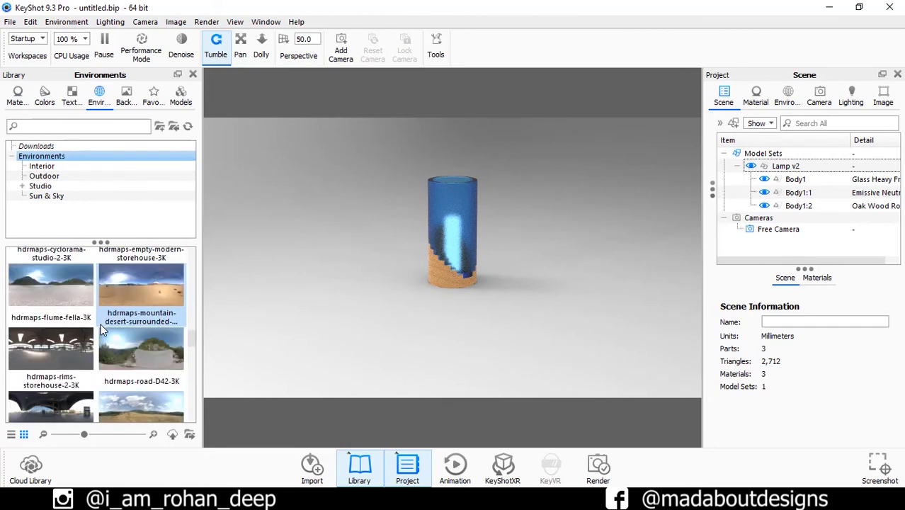
pyautogui.scroll(-3, 101, 324)
pyautogui.scroll(-3, 100, 323)
pyautogui.moveTo(141, 386); pyautogui.dragTo(340, 334)
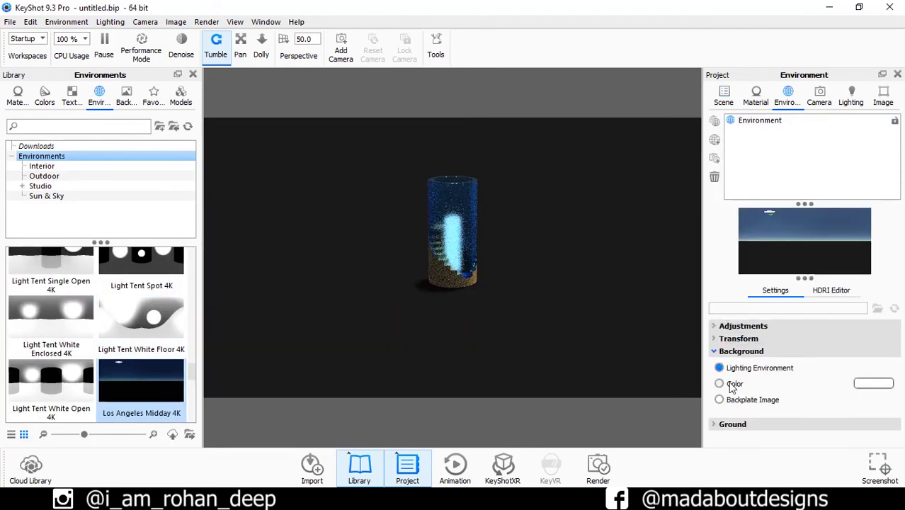
# Step: Set the background to a solid black colour
pyautogui.click(732, 385)
pyautogui.click(873, 383)
pyautogui.click(850, 386)
pyautogui.click(826, 408)
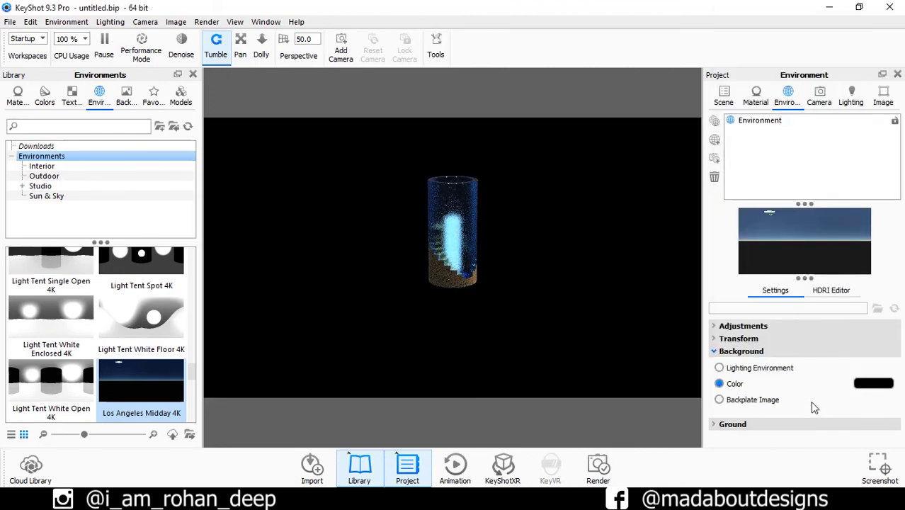
# Step: Drop in the studio panel-light environment and set the background to dark grey #1E1E1E
pyautogui.scroll(10, 92, 339)
pyautogui.scroll(5, 114, 292)
pyautogui.scroll(3, 113, 292)
pyautogui.moveTo(54, 382); pyautogui.dragTo(355, 302)
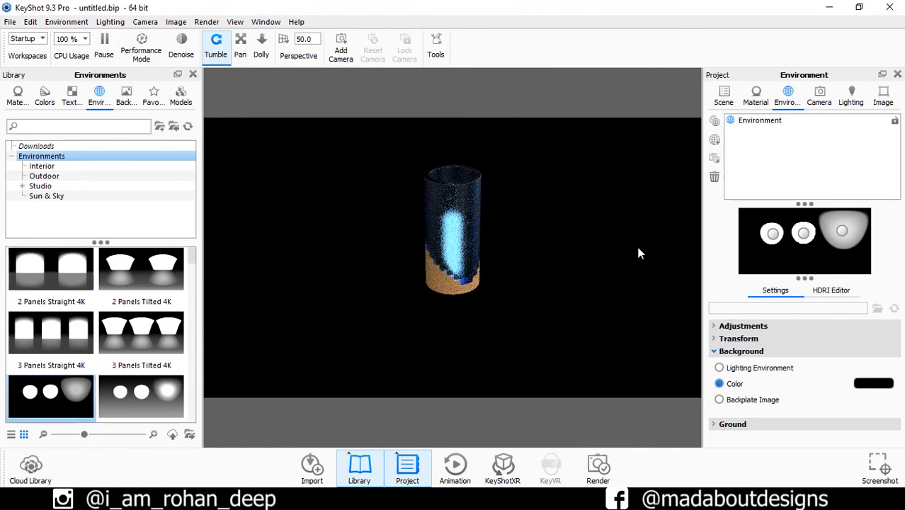
pyautogui.click(878, 385)
pyautogui.moveTo(726, 64); pyautogui.dragTo(706, 162)
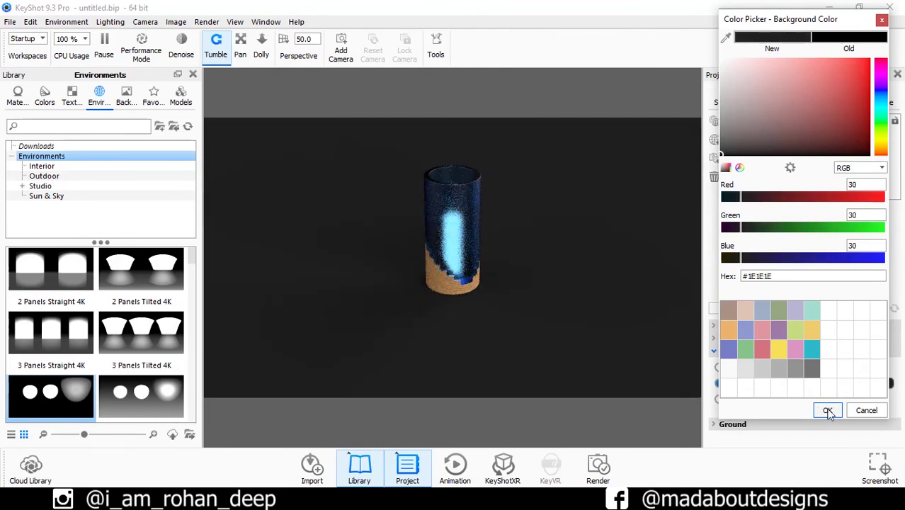
pyautogui.click(828, 411)
# Step: Turn on ground reflections
pyautogui.click(740, 350)
pyautogui.click(733, 363)
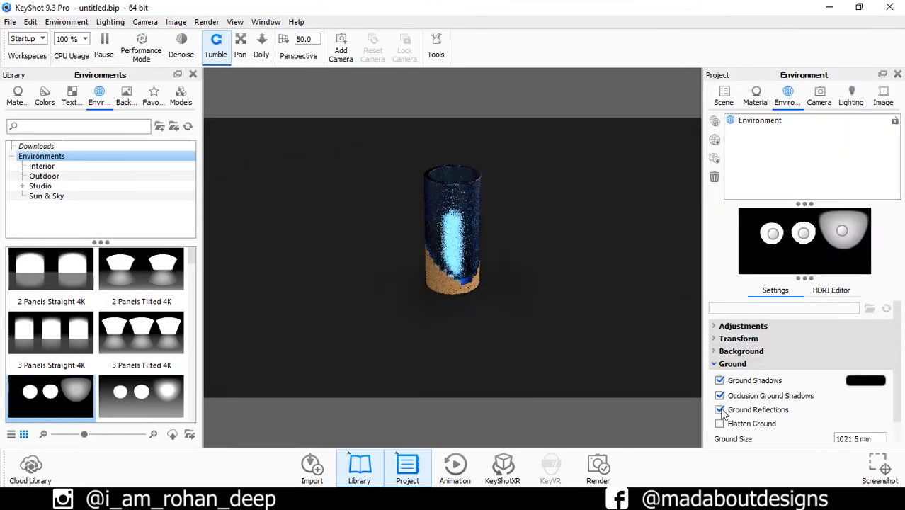
pyautogui.click(734, 363)
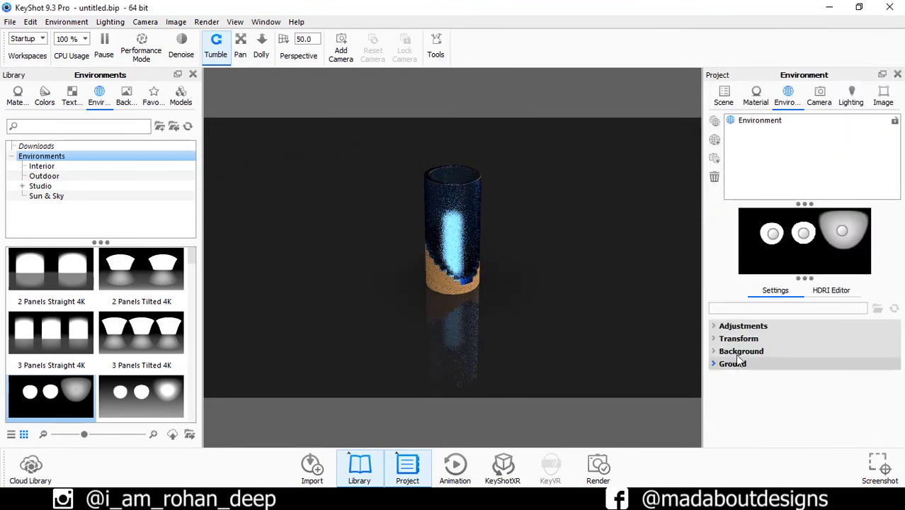
# Step: Delete the left round light from the studio environment
pyautogui.click(737, 341)
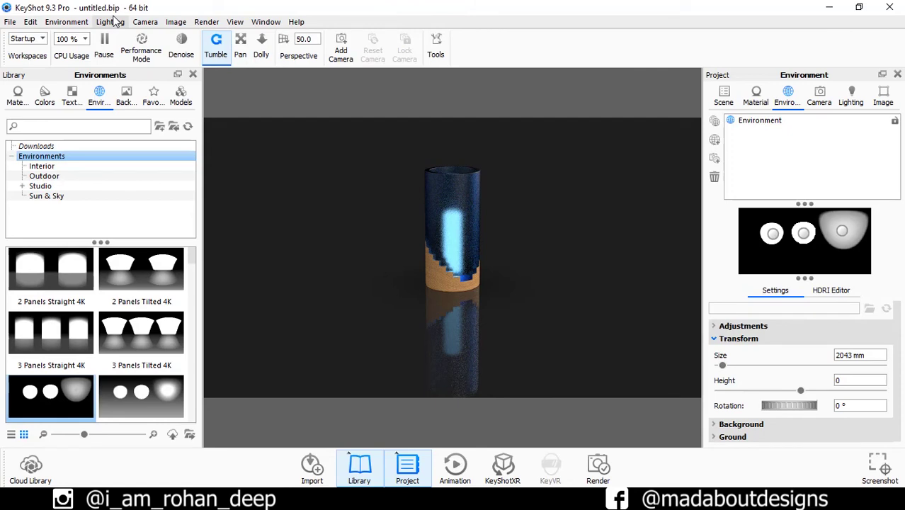
pyautogui.rightClick(775, 236)
pyautogui.click(793, 265)
pyautogui.click(745, 340)
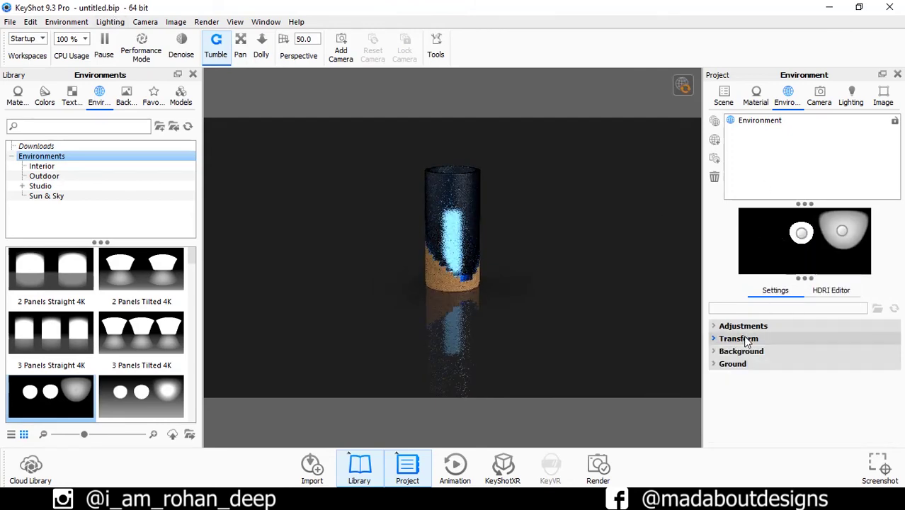
# Step: Lower the environment brightness to 0.504 and open Edit > Add Geometry
pyautogui.click(743, 326)
pyautogui.moveTo(804, 353); pyautogui.dragTo(763, 353)
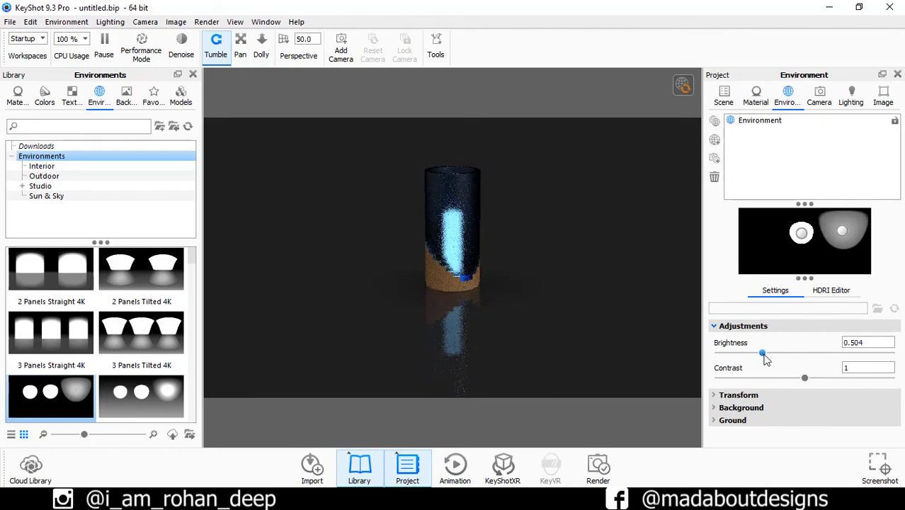
pyautogui.click(714, 326)
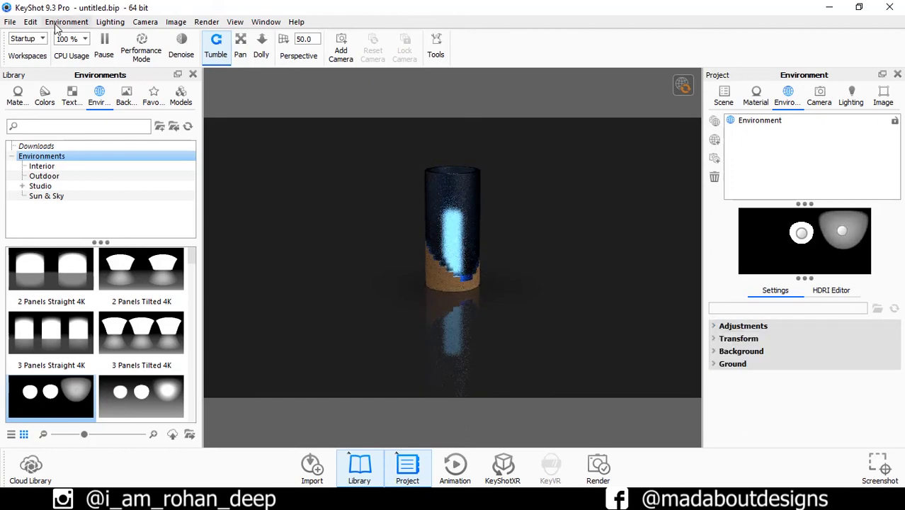
pyautogui.click(31, 22)
pyautogui.moveTo(58, 71)
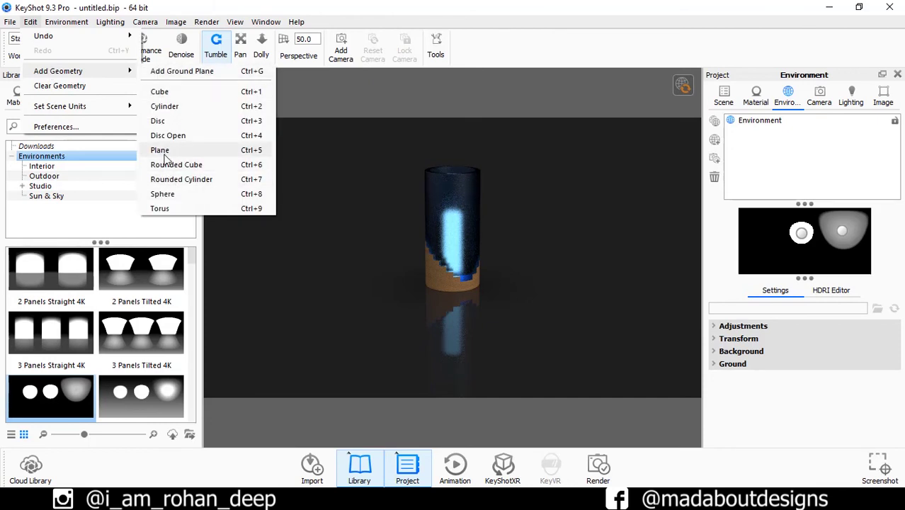
# Step: Add a plane under the lamp and hide the original Ground Plane
pyautogui.click(161, 151)
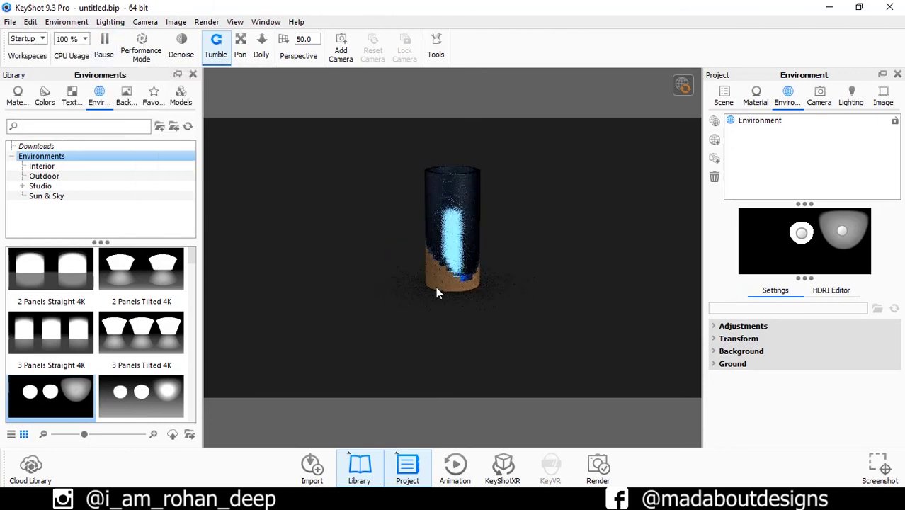
pyautogui.scroll(-5, 157, 278)
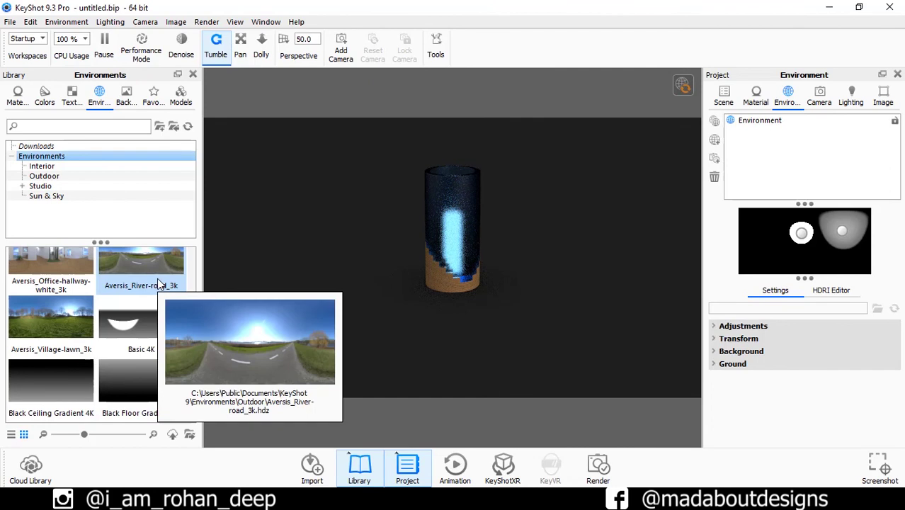
pyautogui.click(723, 95)
pyautogui.click(751, 219)
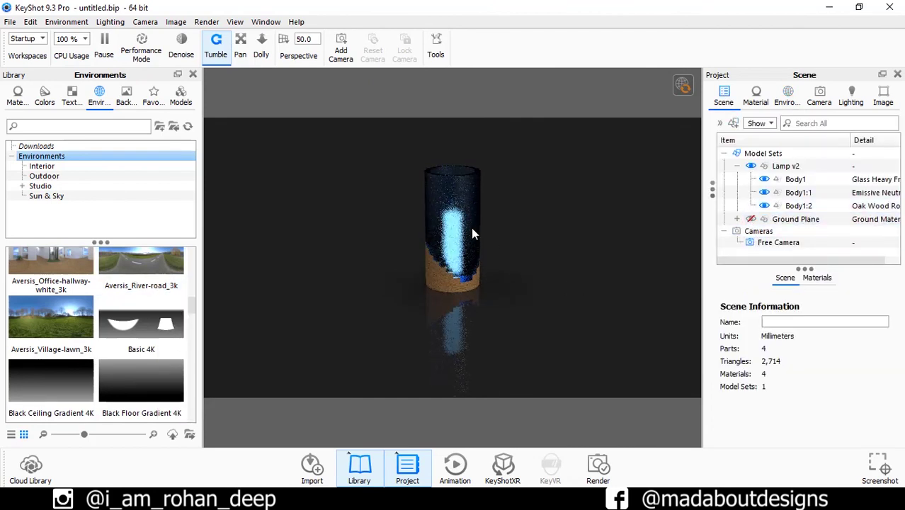
# Step: Set the environment brightness to 0.302 and contrast to 1.038
pyautogui.click(787, 94)
pyautogui.click(821, 97)
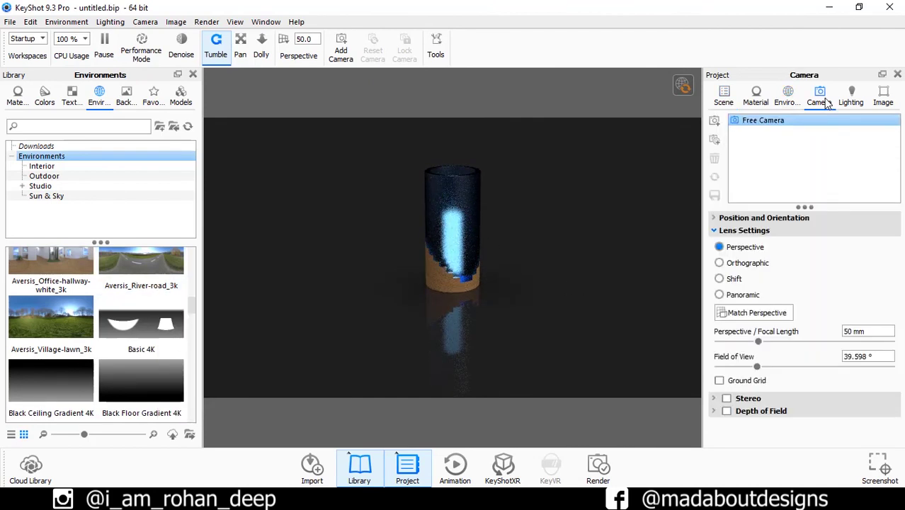
pyautogui.click(788, 97)
pyautogui.click(743, 325)
pyautogui.moveTo(803, 379); pyautogui.dragTo(808, 378)
pyautogui.moveTo(766, 351); pyautogui.dragTo(745, 352)
# Step: Select the remaining studio light and expand its colour and adjustment settings
pyautogui.click(802, 234)
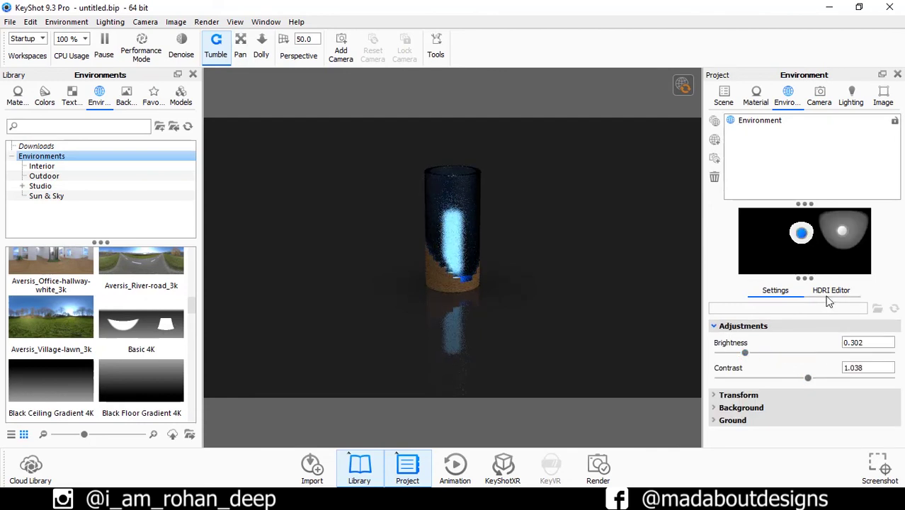
pyautogui.scroll(-3, 754, 347)
pyautogui.click(748, 403)
pyautogui.scroll(-2, 745, 402)
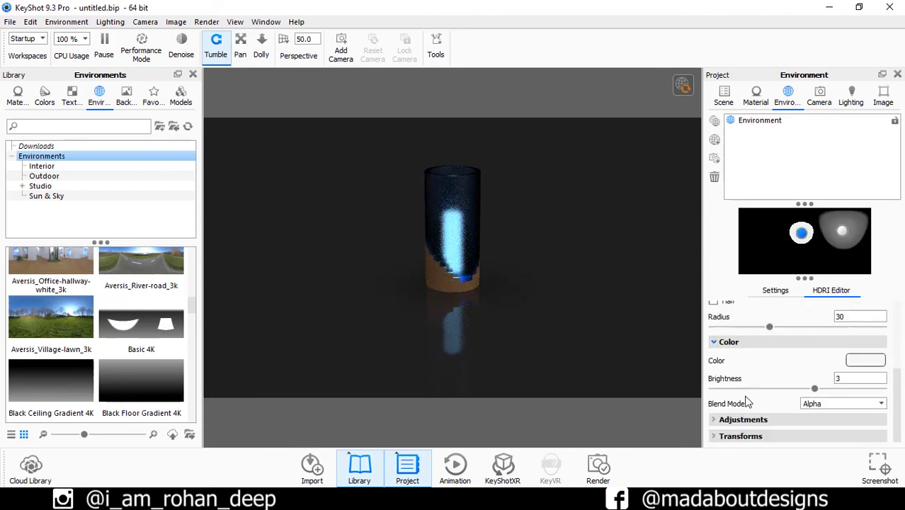
pyautogui.click(743, 418)
pyautogui.scroll(-2, 742, 421)
pyautogui.scroll(3, 758, 397)
# Step: Darken the background colour to near-black #141414 (RGB 20,20,20)
pyautogui.click(865, 387)
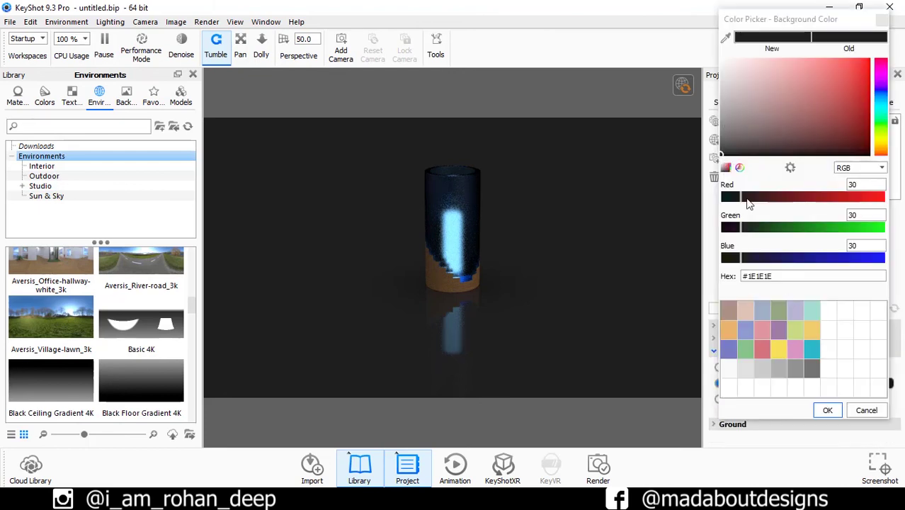
pyautogui.press('Tab')
pyautogui.press('Tab')
pyautogui.write('200')
pyautogui.press('Return')
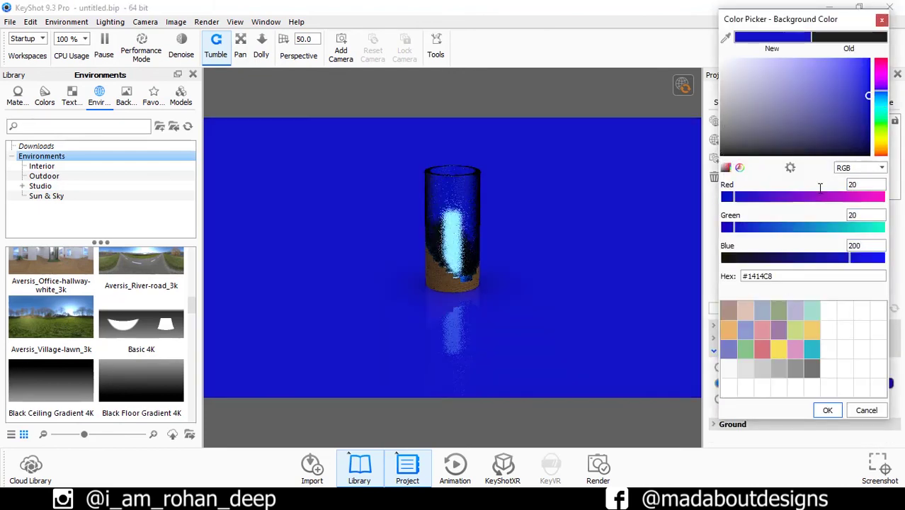
pyautogui.press('BackSpace')
pyautogui.press('Return')
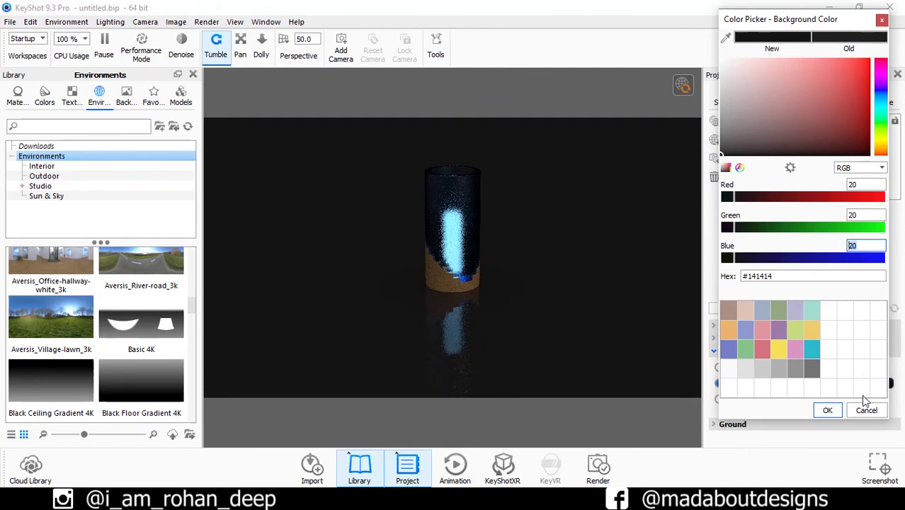
pyautogui.click(827, 410)
pyautogui.click(756, 96)
pyautogui.click(723, 96)
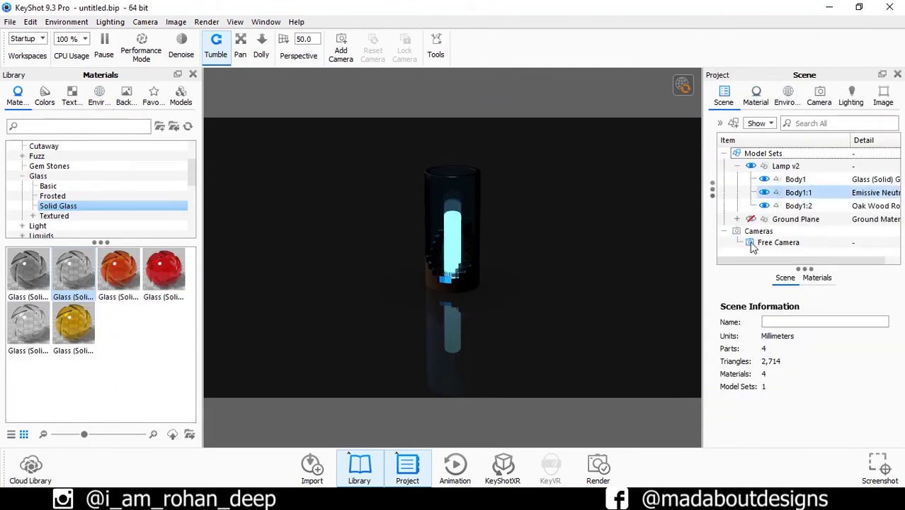
# Step: Search the material library for 'mold' and apply Mold-Tec to the ground
pyautogui.doubleClick(613, 291)
pyautogui.write('mold')
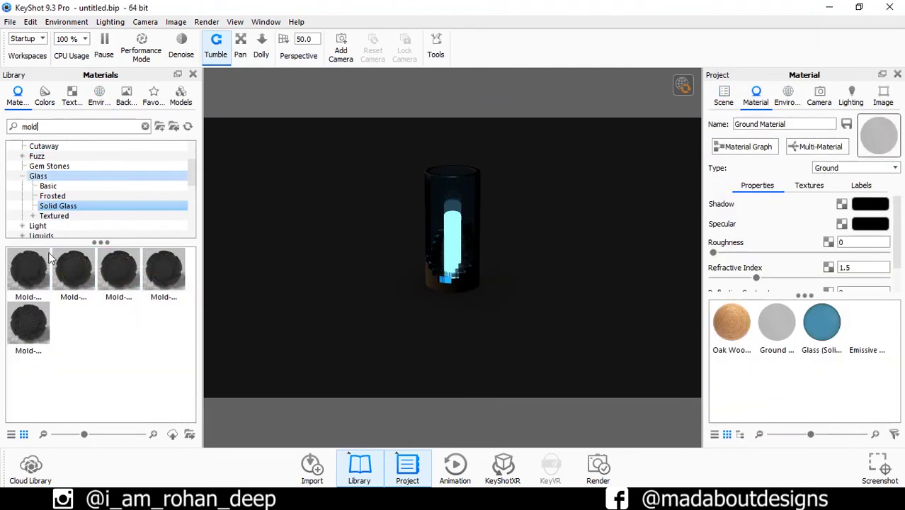
pyautogui.moveTo(28, 326); pyautogui.dragTo(482, 328)
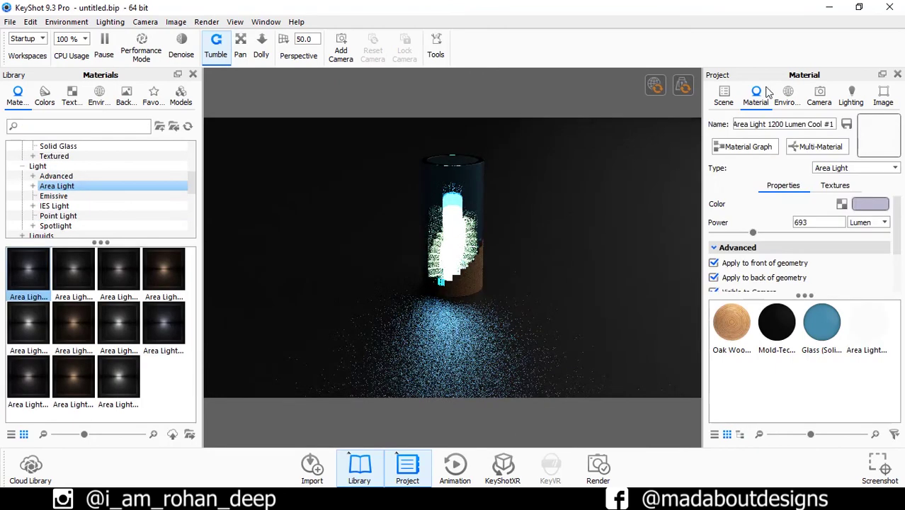
# Step: Apply a new lighting environment and merge its left light into the centre light
pyautogui.click(93, 97)
pyautogui.moveTo(51, 396); pyautogui.dragTo(295, 329)
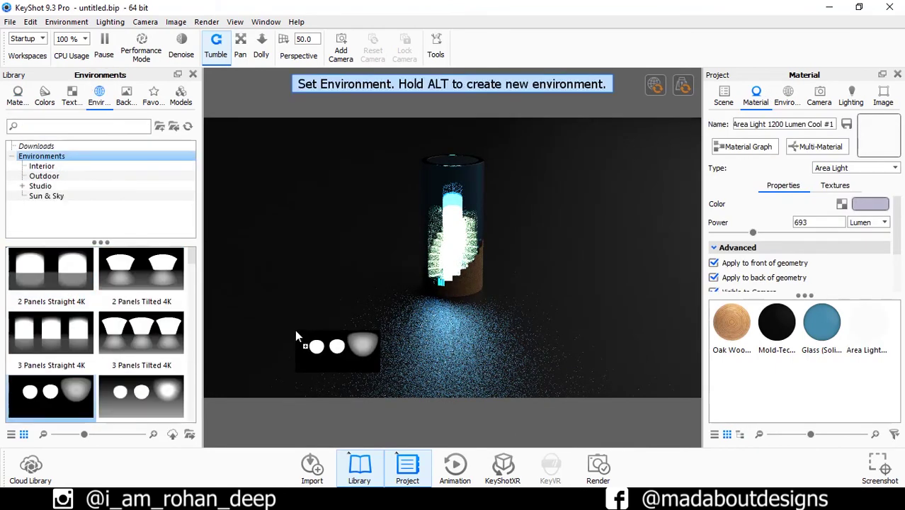
pyautogui.click(787, 95)
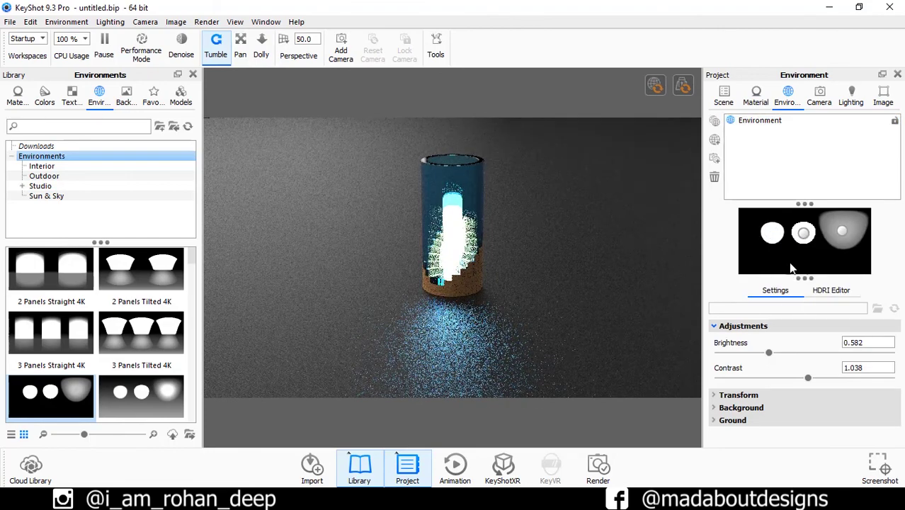
pyautogui.moveTo(772, 240); pyautogui.dragTo(804, 234)
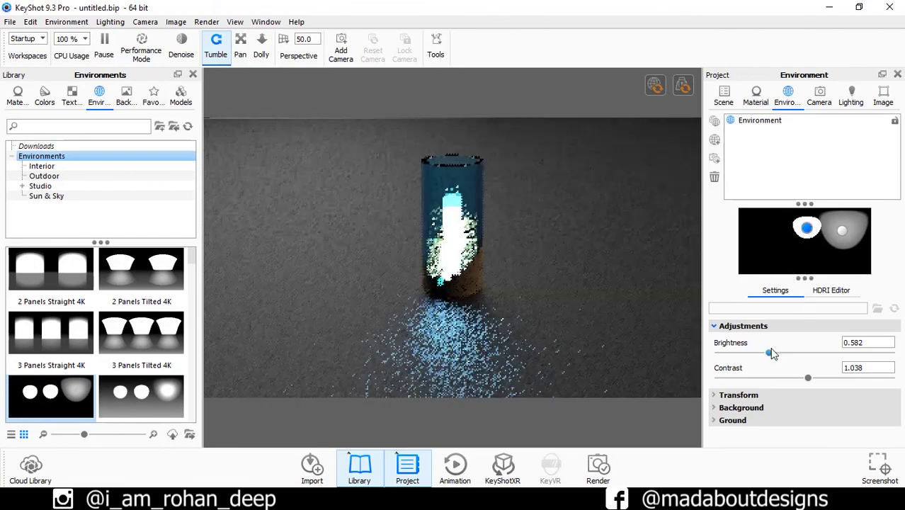
# Step: Rotate the environment lighting around the lamp to 176.5°
pyautogui.click(743, 325)
pyautogui.click(741, 351)
pyautogui.click(739, 339)
pyautogui.moveTo(769, 406); pyautogui.dragTo(798, 404)
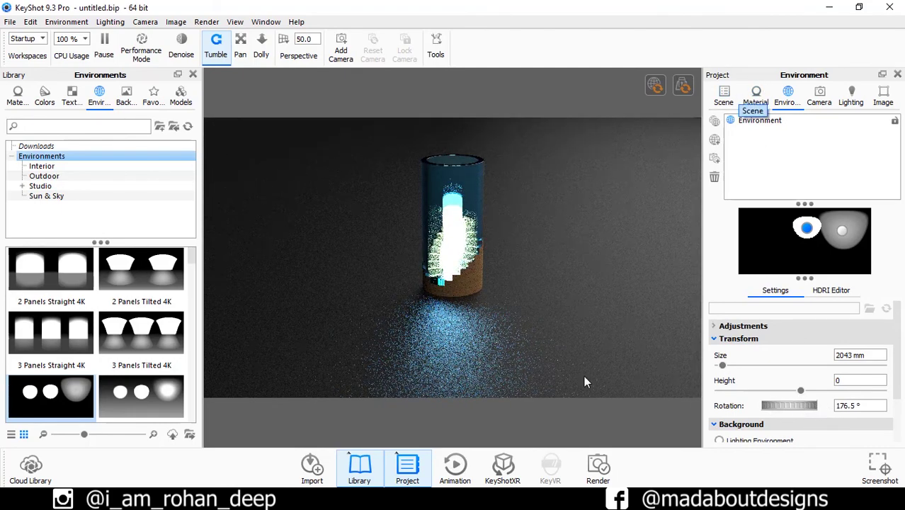
pyautogui.click(598, 465)
# Step: Start rendering untitled.382.jpg at 1200 × 675
pyautogui.click(736, 479)
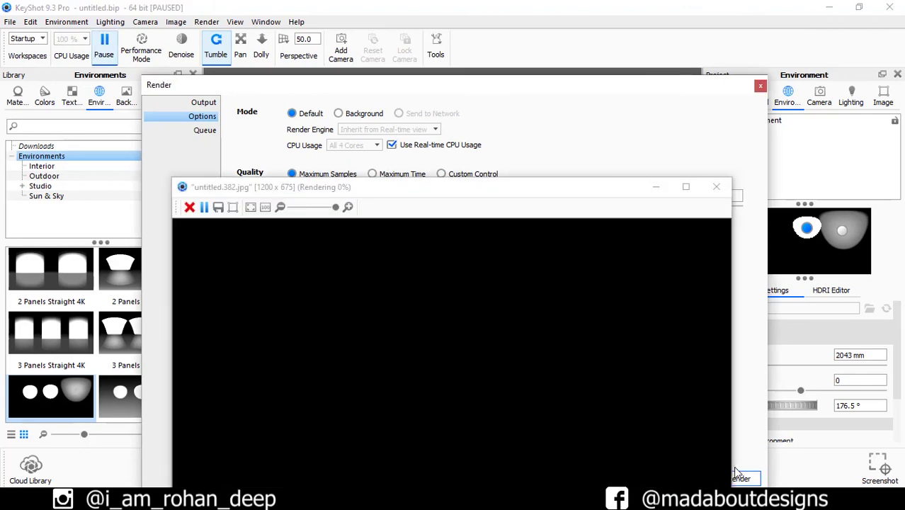